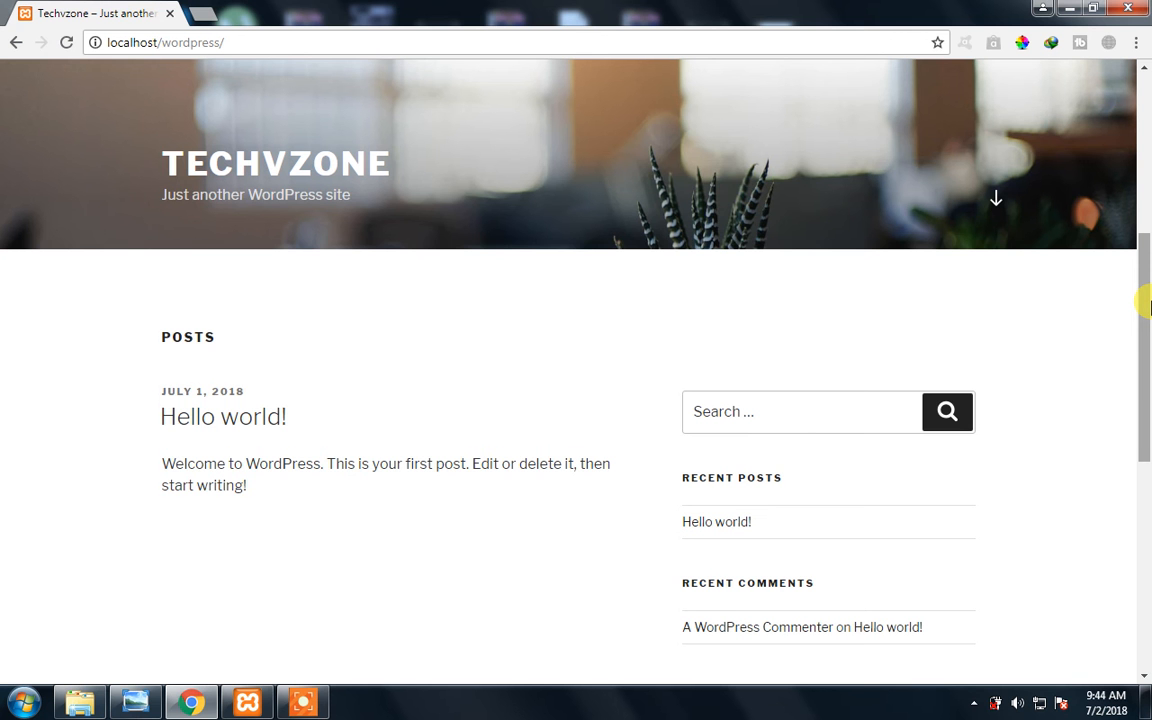
# - Look through the Techvzone home page from the header image to the posts and sidebar widgets
pyautogui.click(1143, 121)
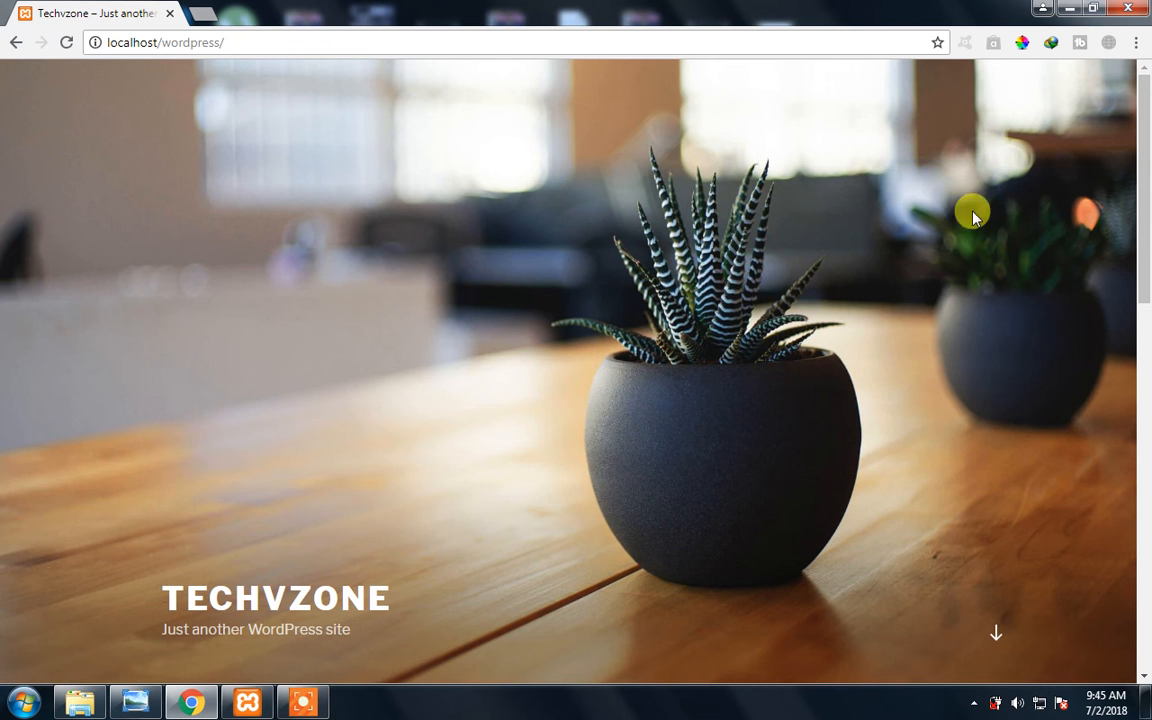
pyautogui.moveTo(1144, 257); pyautogui.dragTo(1147, 330)
pyautogui.scroll(-3, 1134, 381)
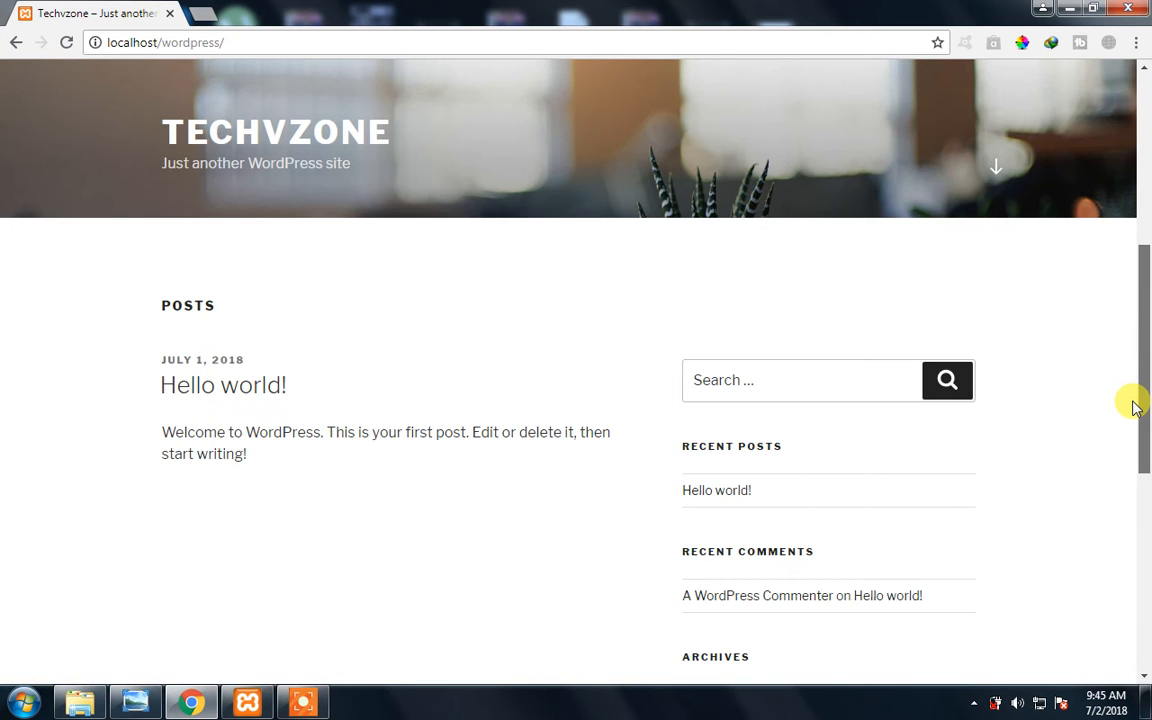
pyautogui.moveTo(1147, 288); pyautogui.dragTo(1146, 108)
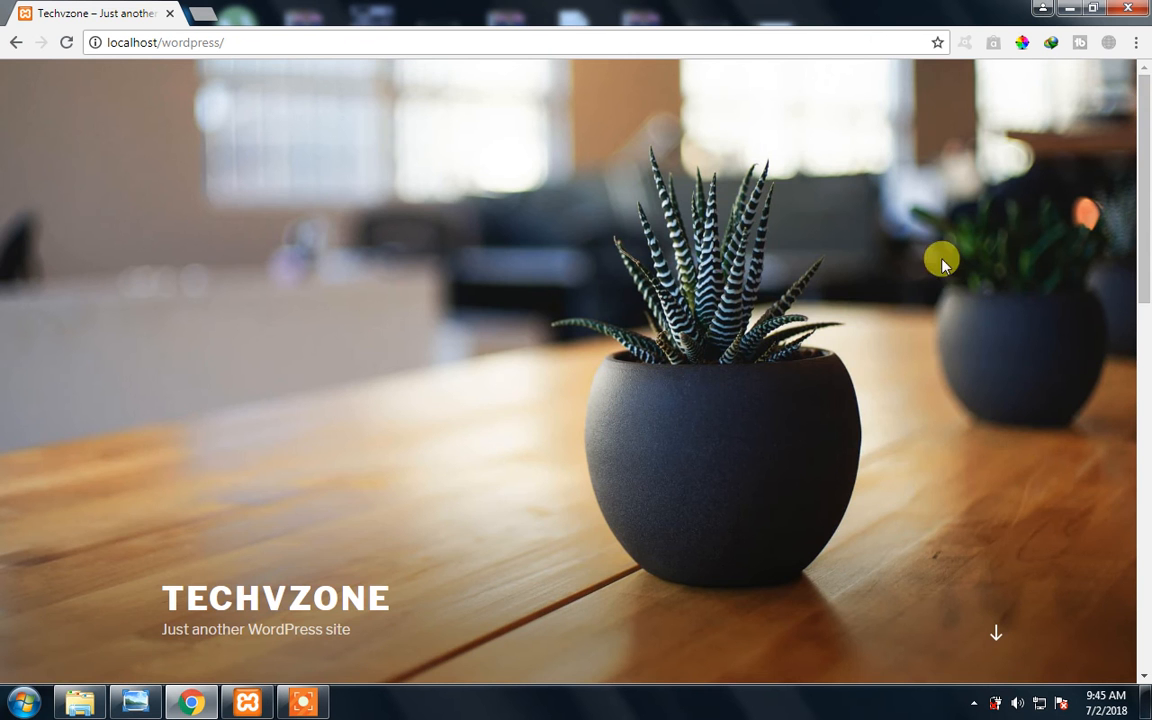
pyautogui.moveTo(1147, 270); pyautogui.dragTo(1145, 182)
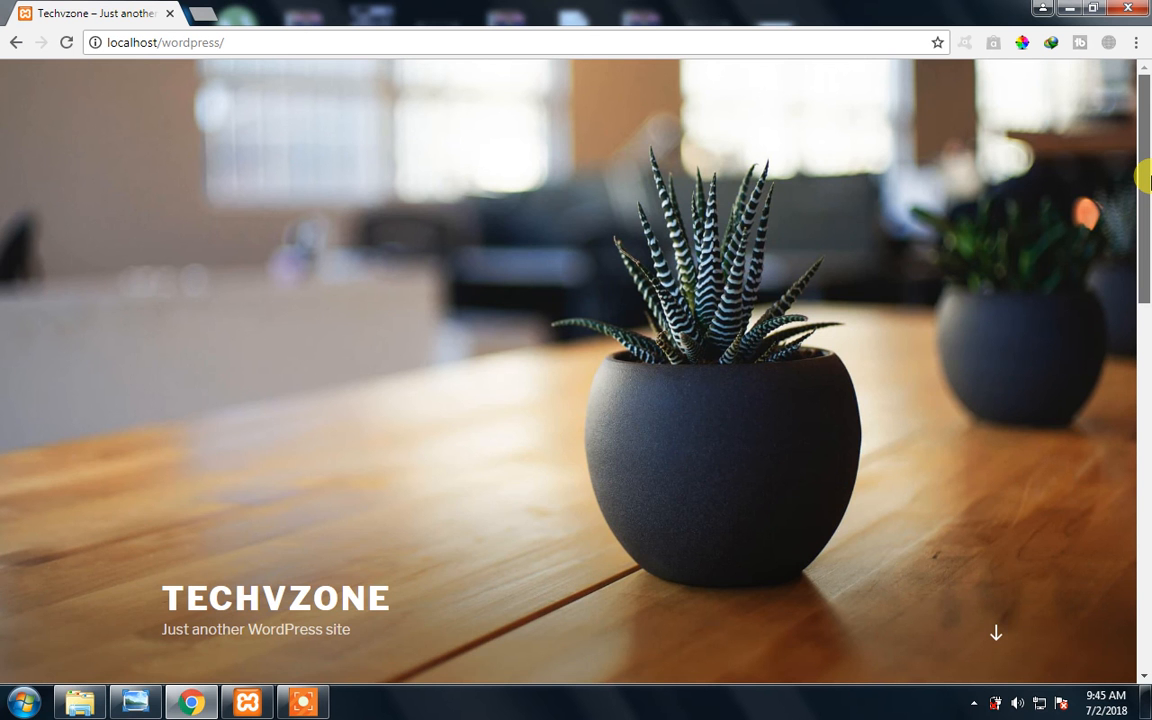
pyautogui.moveTo(1148, 179); pyautogui.dragTo(1139, 520)
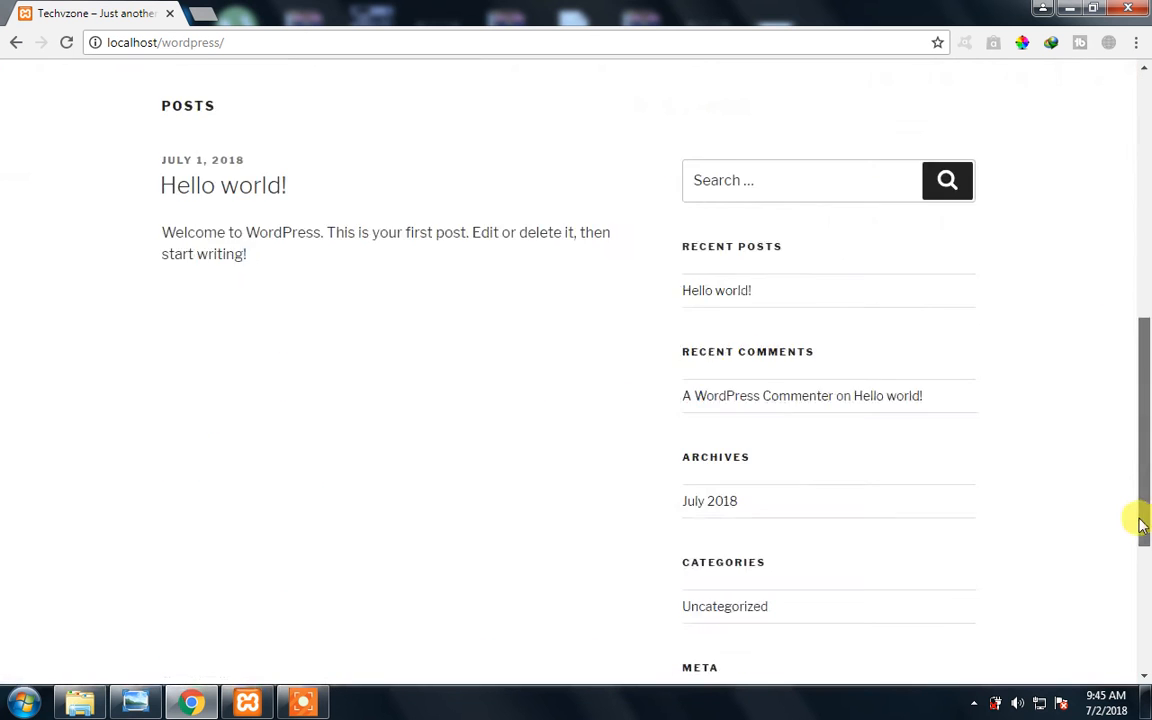
pyautogui.scroll(-1, 1141, 522)
pyautogui.scroll(1, 1143, 478)
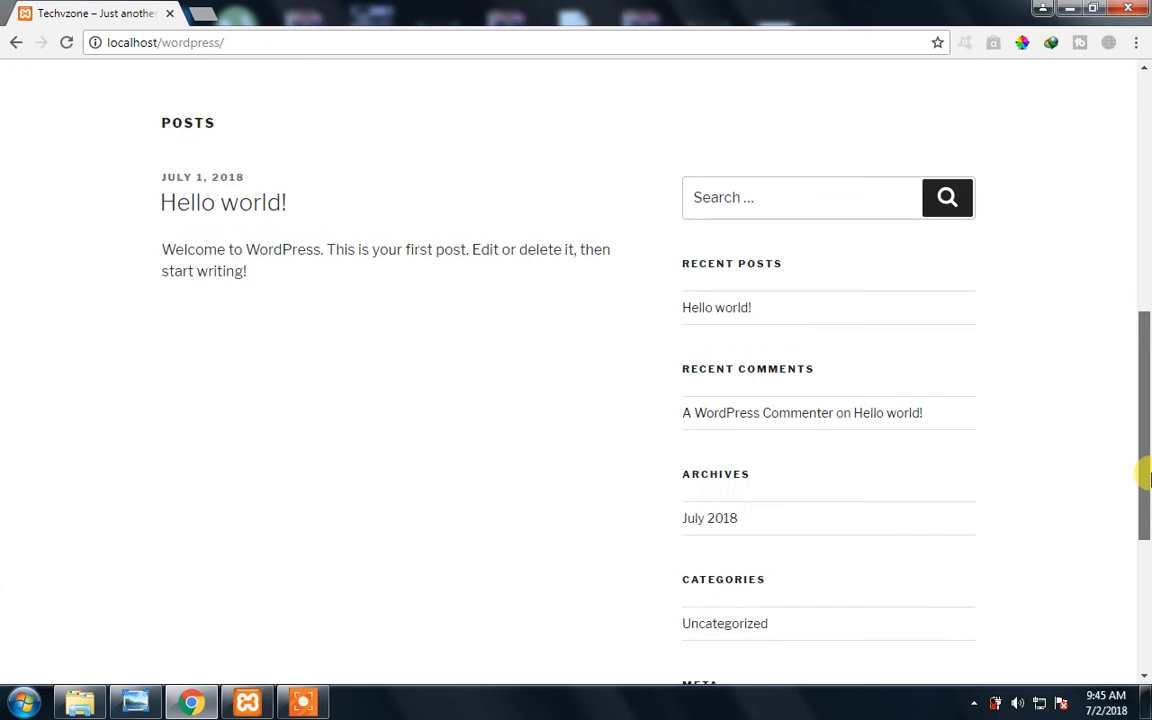
pyautogui.moveTo(1149, 474); pyautogui.dragTo(1149, 204)
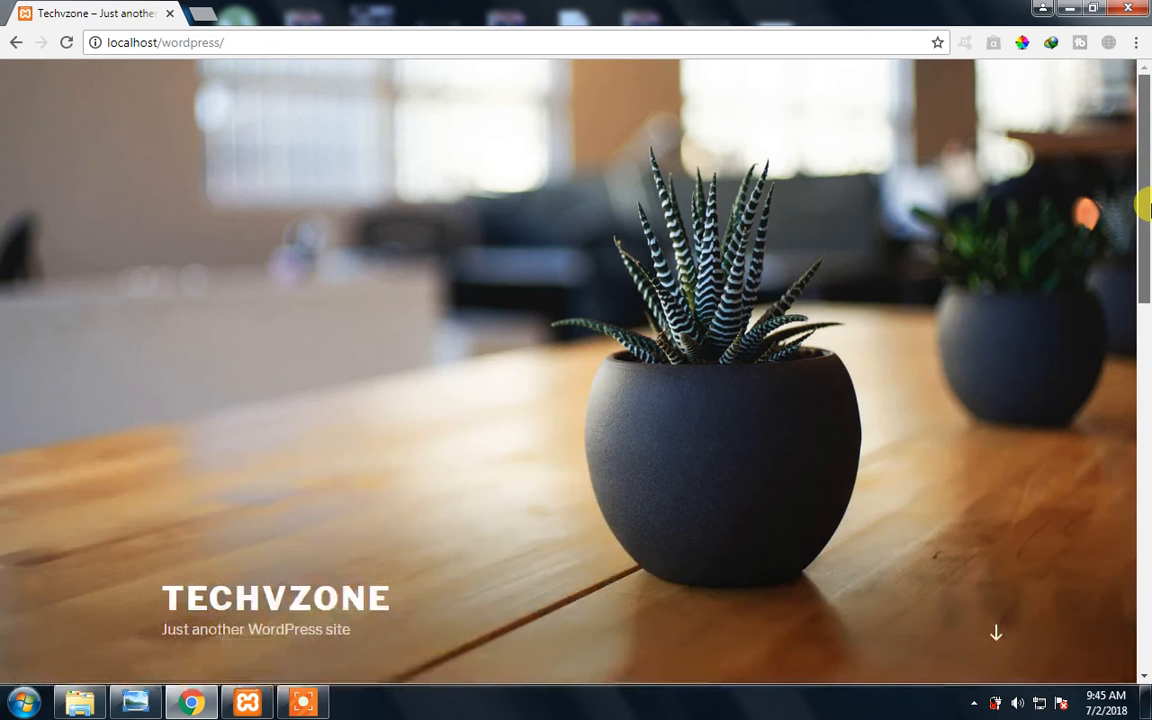
# - Go to the site's admin login page at localhost/wordpress/wp-admin
pyautogui.click(300, 36)
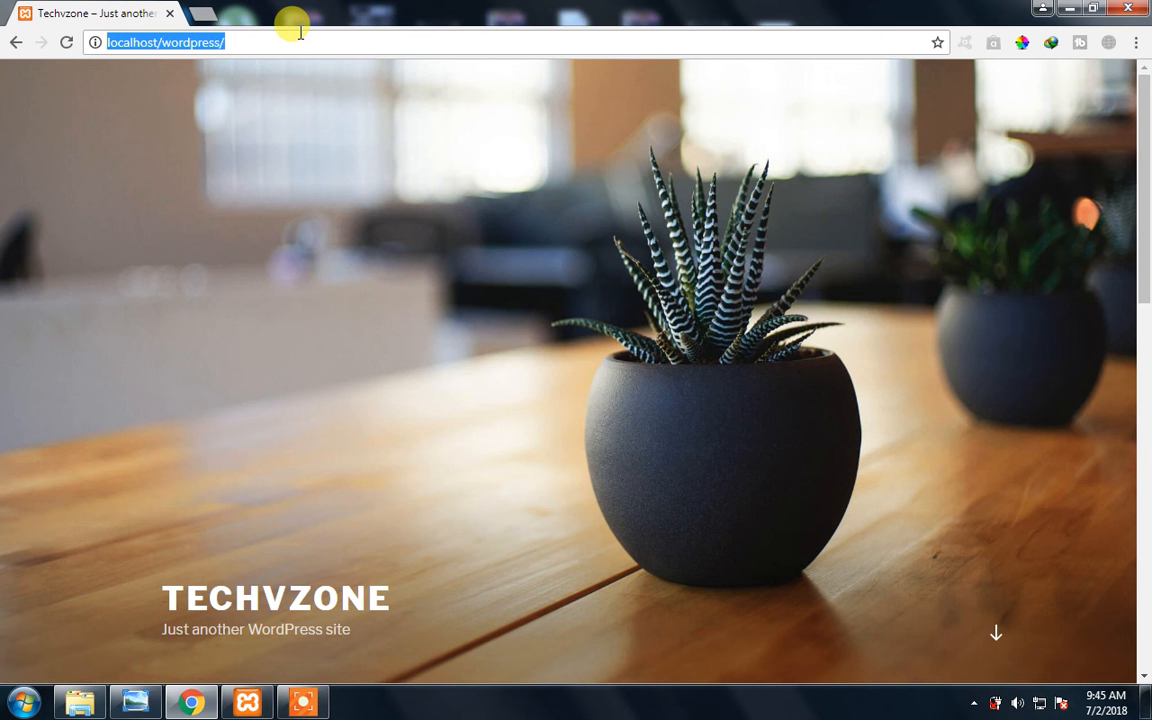
pyautogui.click(300, 32)
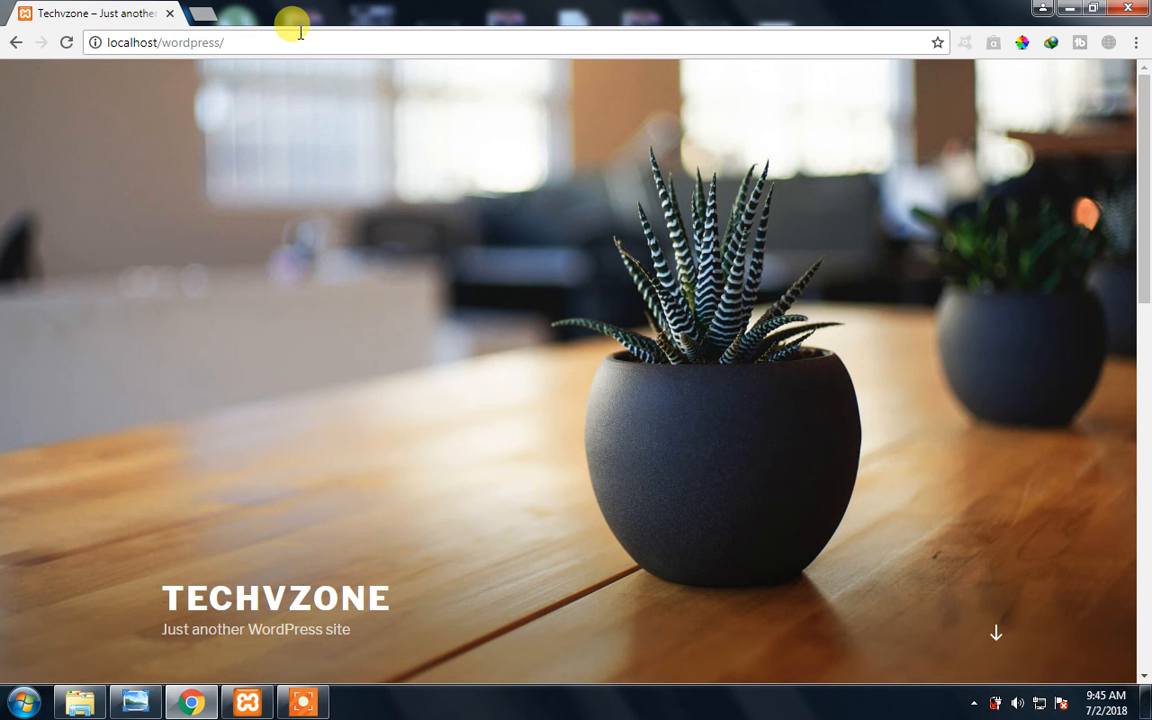
pyautogui.click(300, 32)
pyautogui.write('localhost/custom')
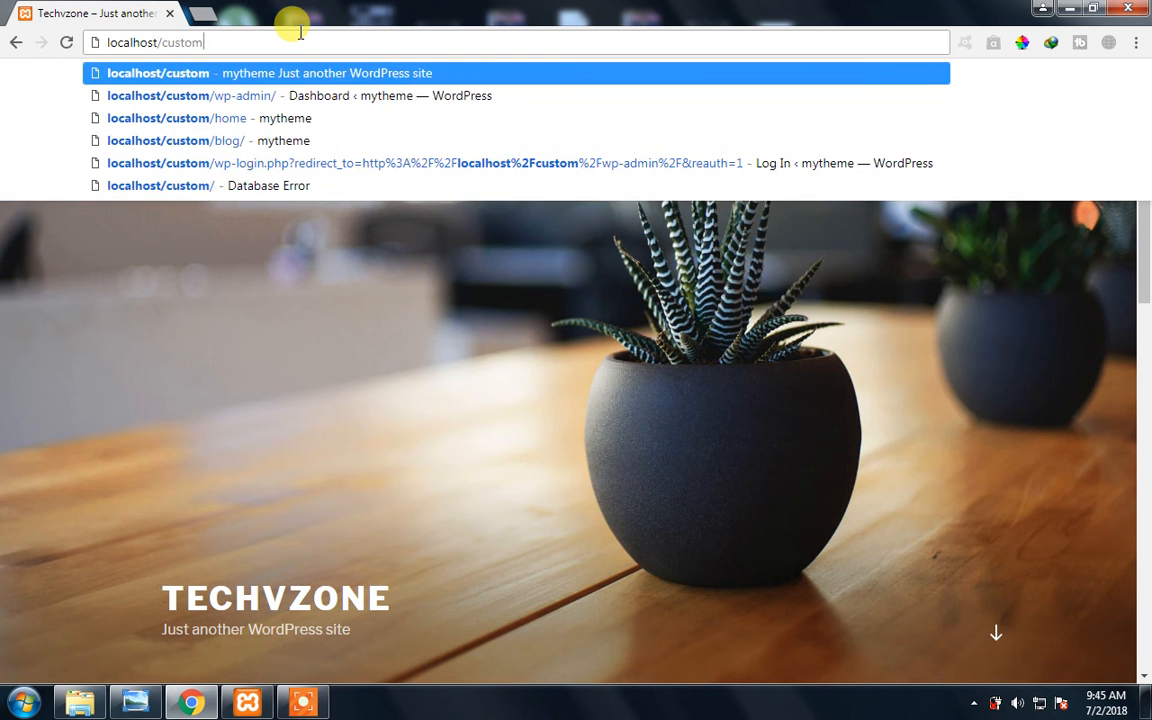
pyautogui.press('BackSpace')
pyautogui.press('BackSpace')
pyautogui.press('BackSpace')
pyautogui.press('BackSpace')
pyautogui.press('BackSpace')
pyautogui.press('BackSpace')
pyautogui.press('BackSpace')
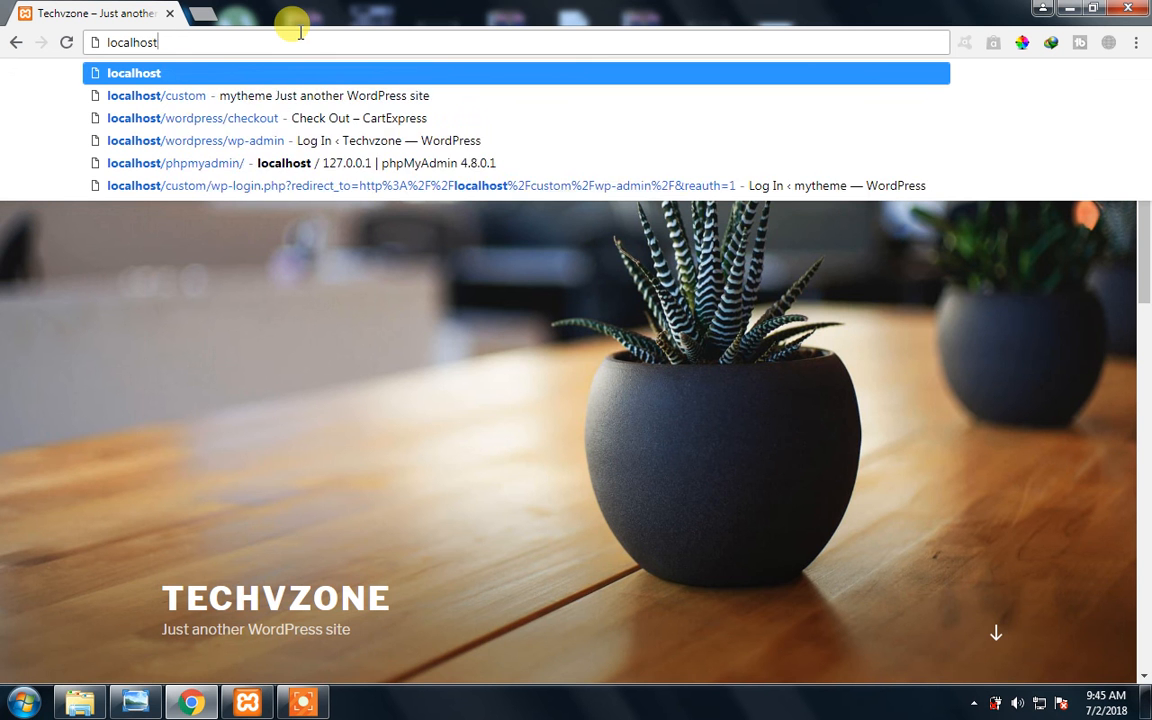
pyautogui.write('/wordpress')
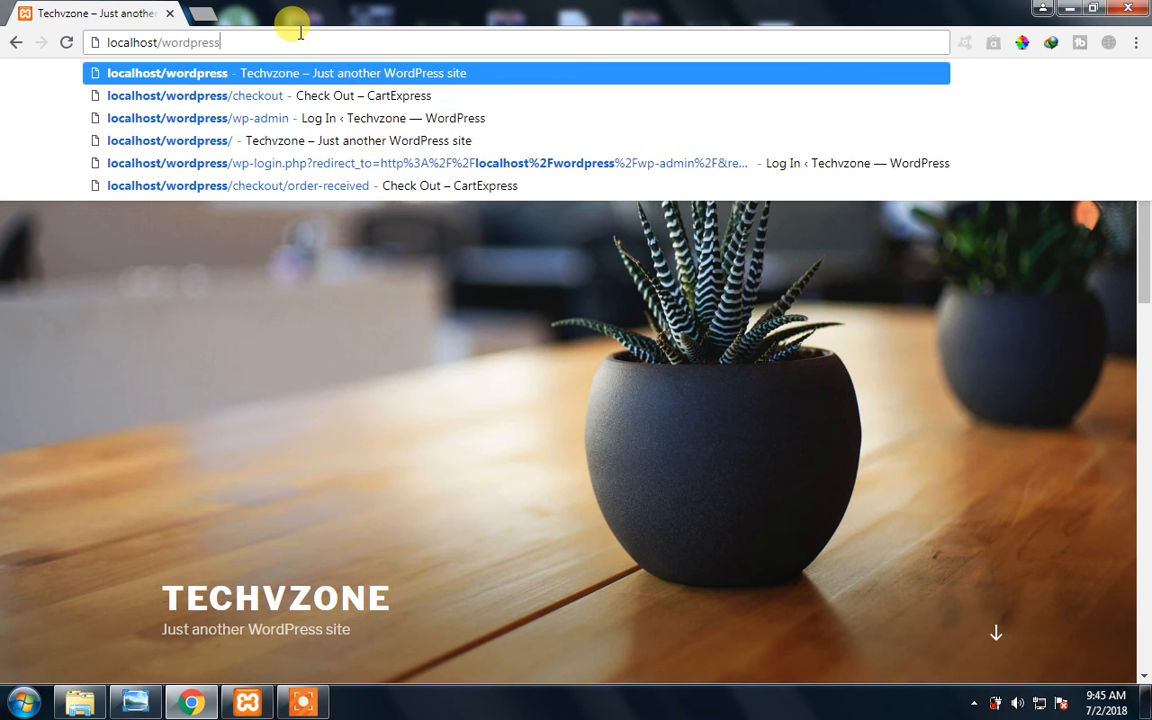
pyautogui.write('/wp')
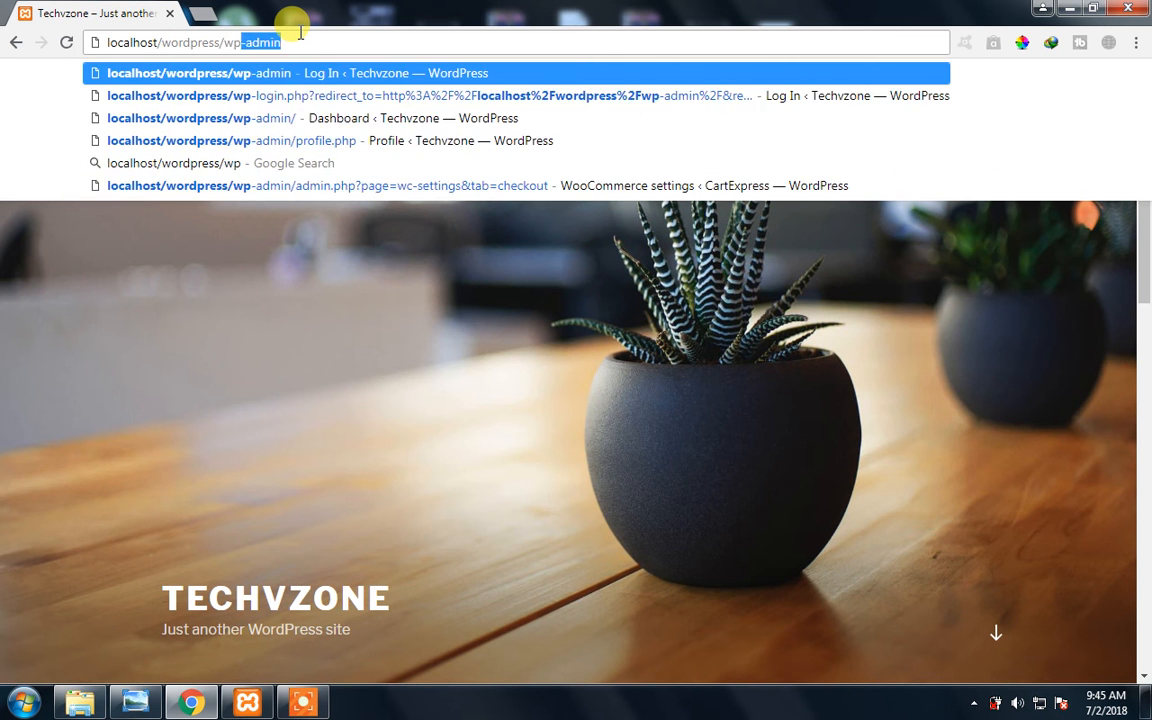
pyautogui.write('-a')
pyautogui.press('Return')
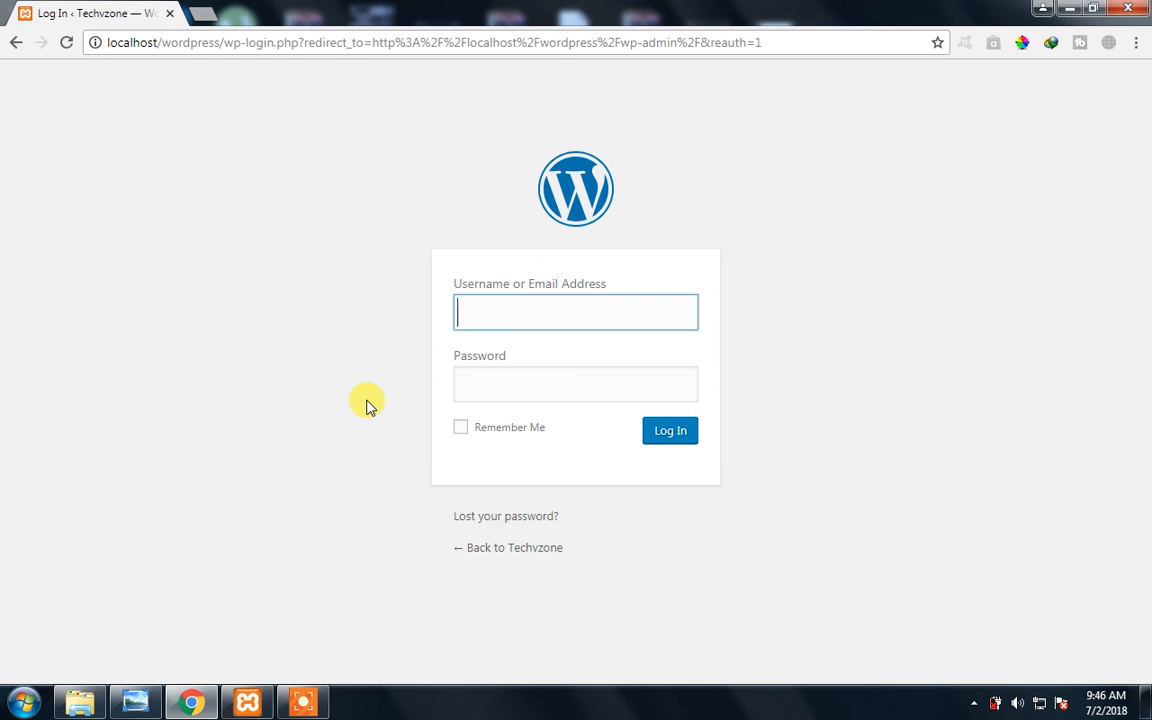
# - Log in to the WordPress admin area with the administrator username and the account password
pyautogui.click(528, 301)
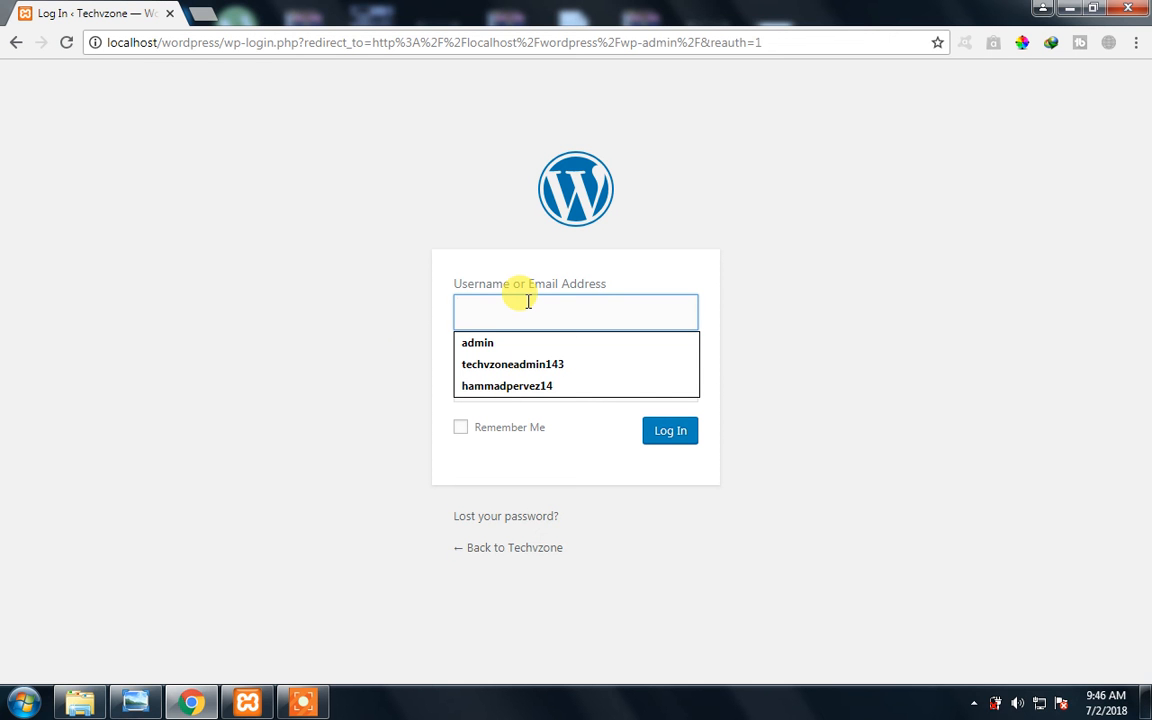
pyautogui.write('admin')
pyautogui.press('Tab')
pyautogui.write('admin')
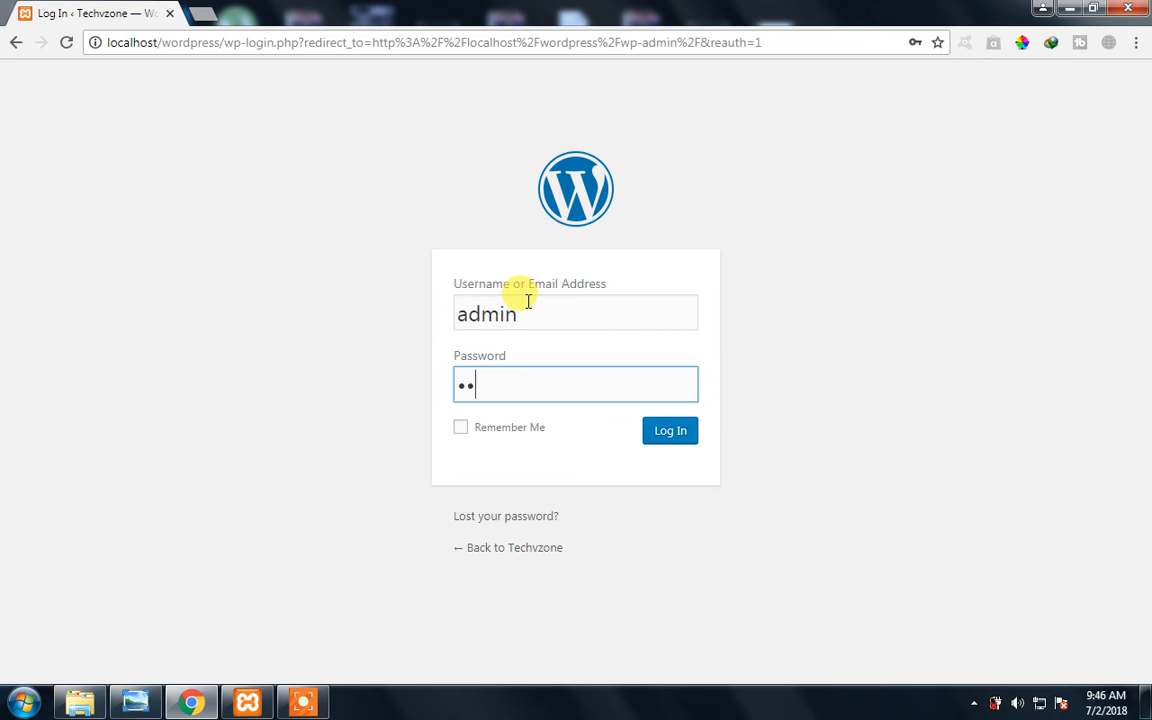
pyautogui.press('Return')
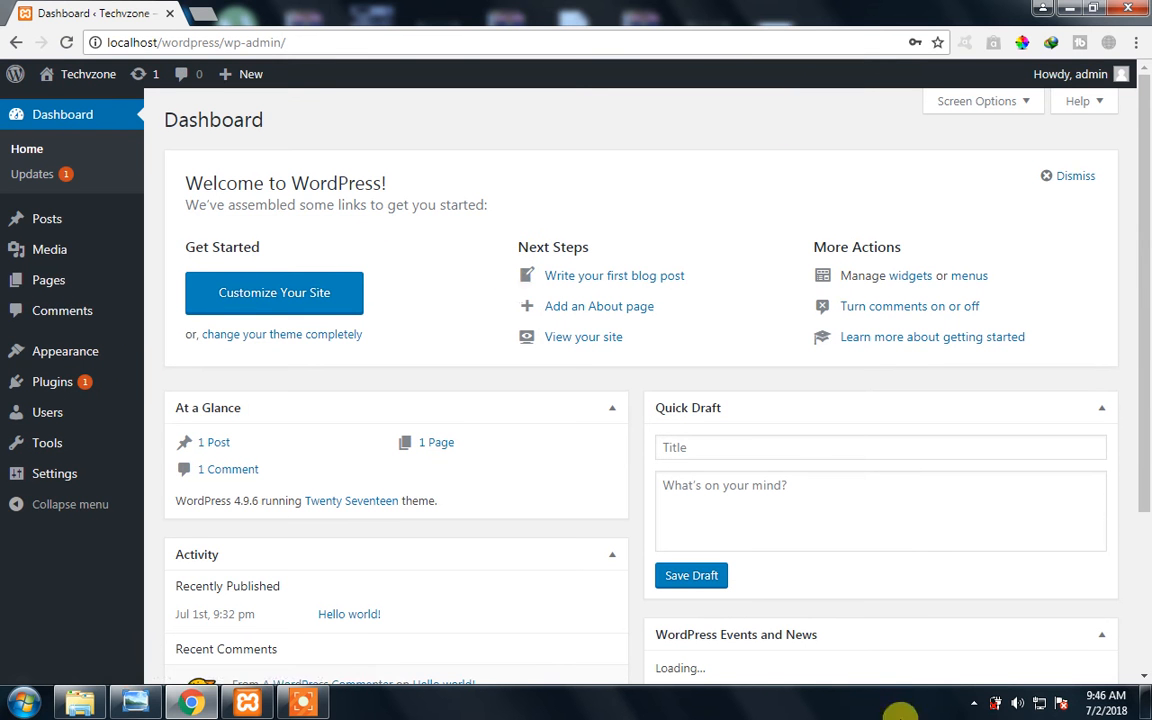
# - Look over the Dashboard's welcome area, At a Glance, Activity, Quick Draft and Events and News boxes
pyautogui.moveTo(1141, 414); pyautogui.dragTo(1146, 445)
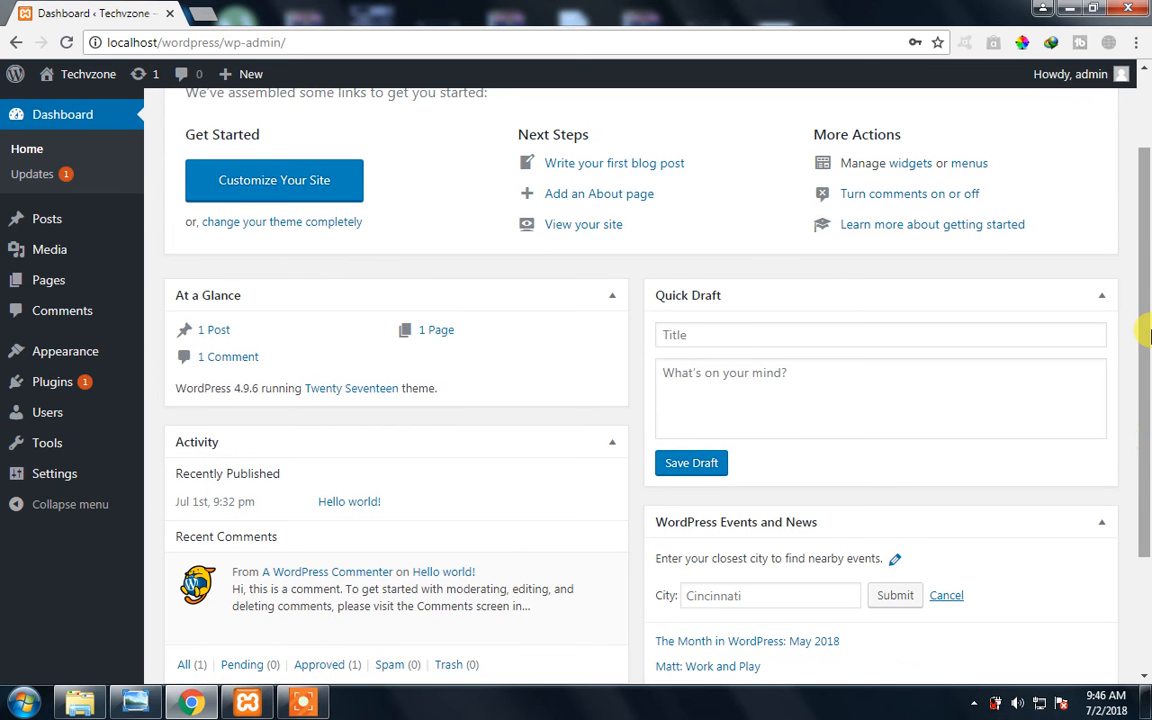
pyautogui.moveTo(1139, 327); pyautogui.dragTo(1145, 432)
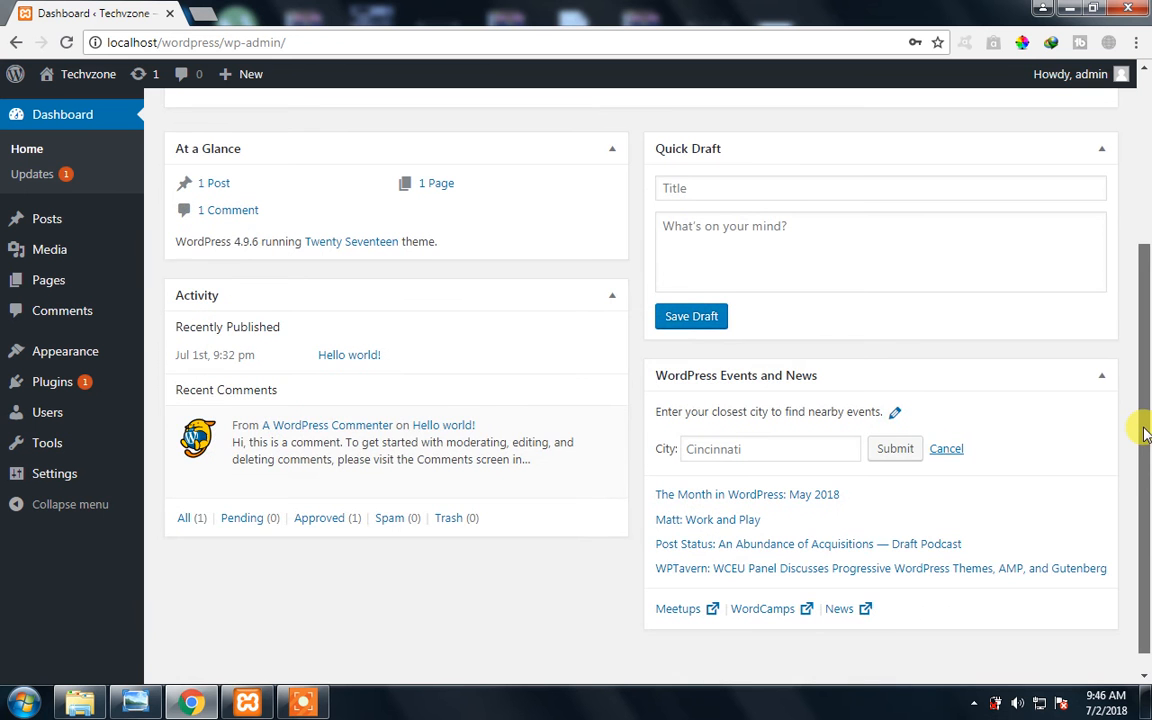
pyautogui.scroll(3, 1116, 186)
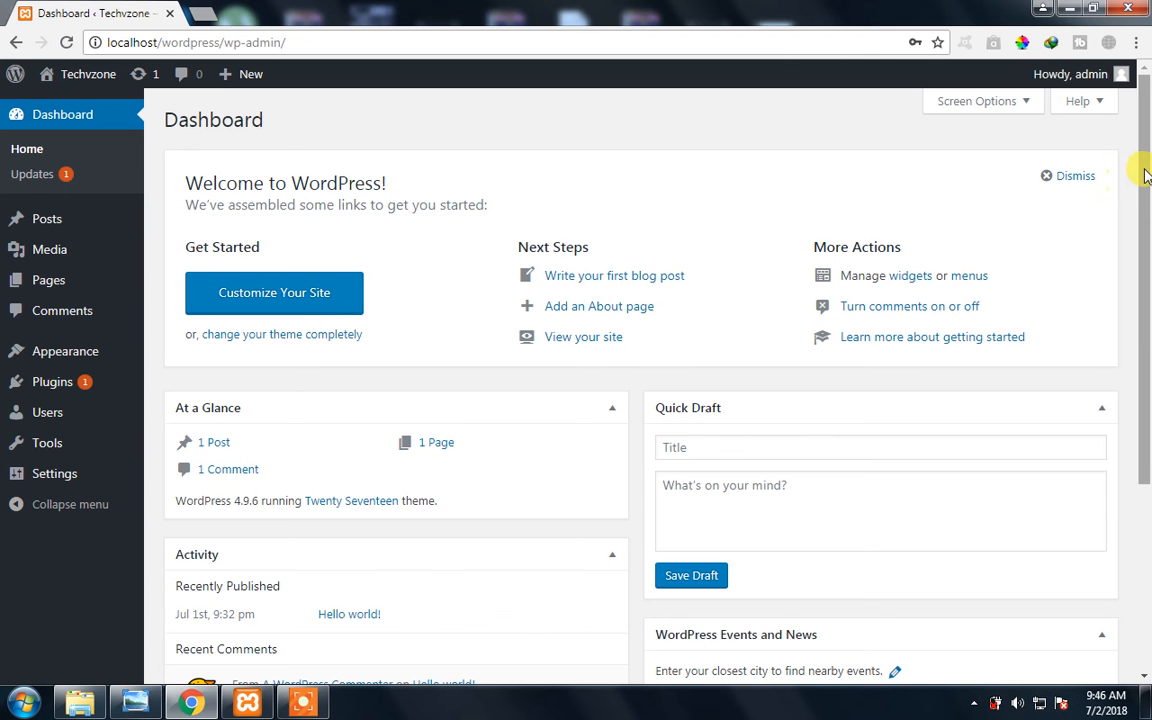
pyautogui.moveTo(1146, 175); pyautogui.dragTo(1146, 287)
pyautogui.scroll(4, 1146, 287)
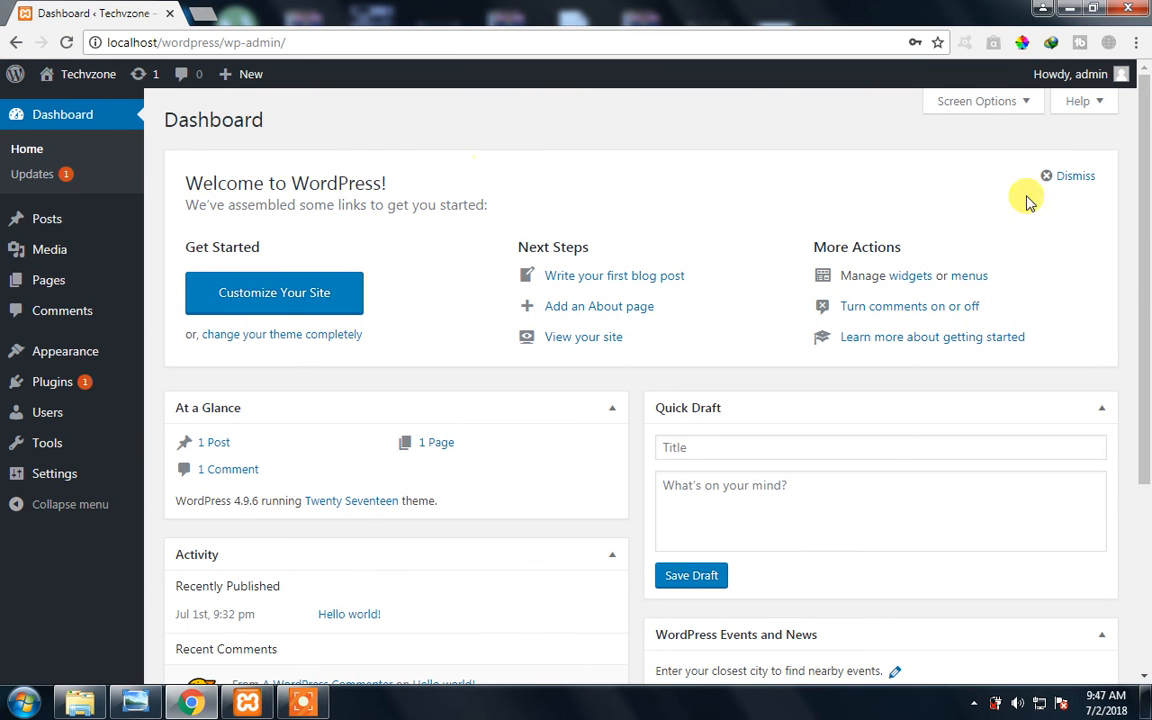
pyautogui.scroll(-3, 1144, 380)
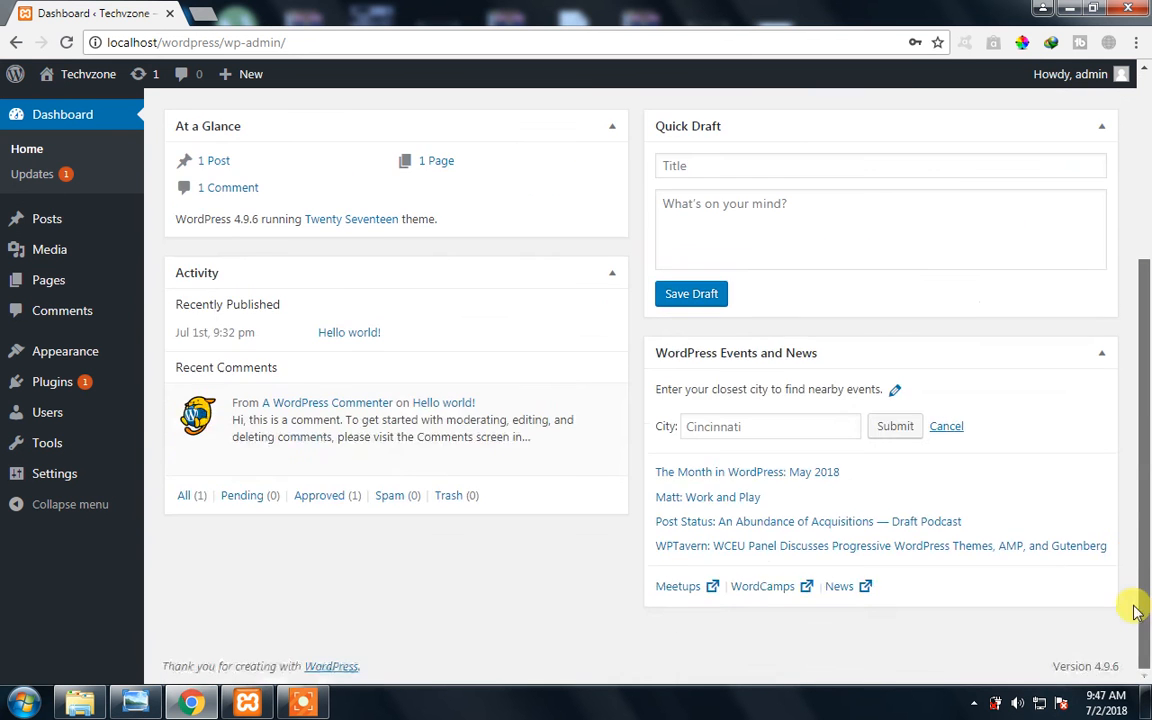
pyautogui.scroll(3, 1144, 295)
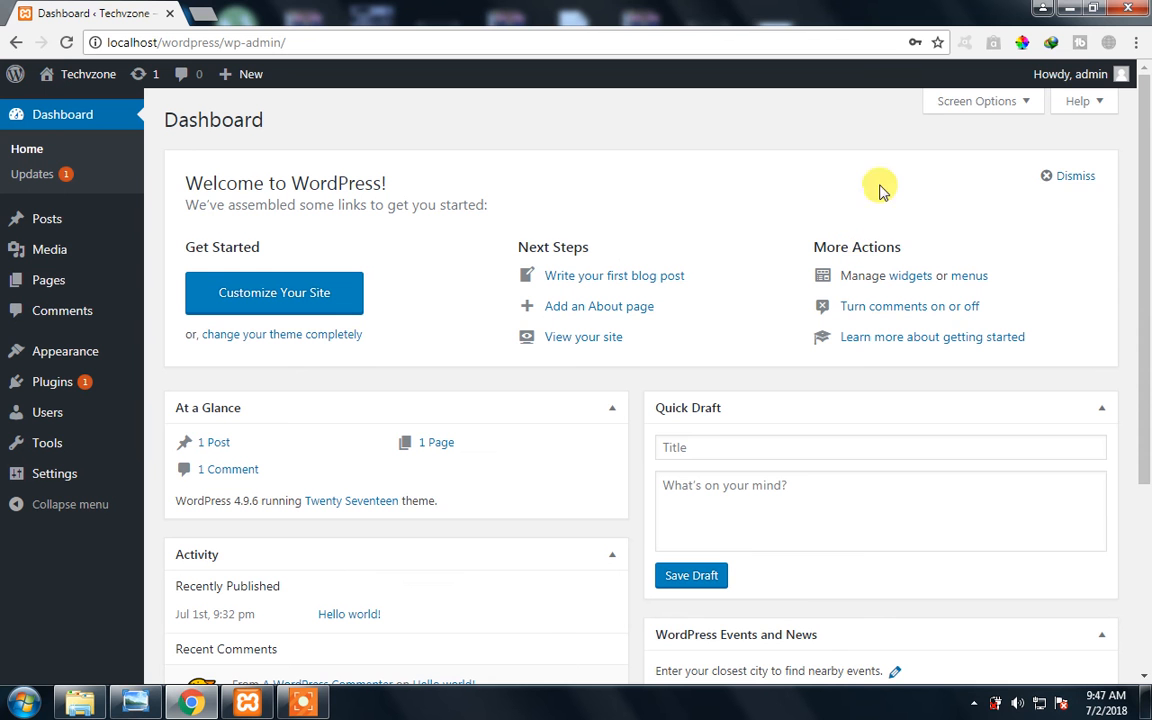
# - Open the logged-in account's profile for editing and highlight the Visual Editor option label
pyautogui.moveTo(1120, 72)
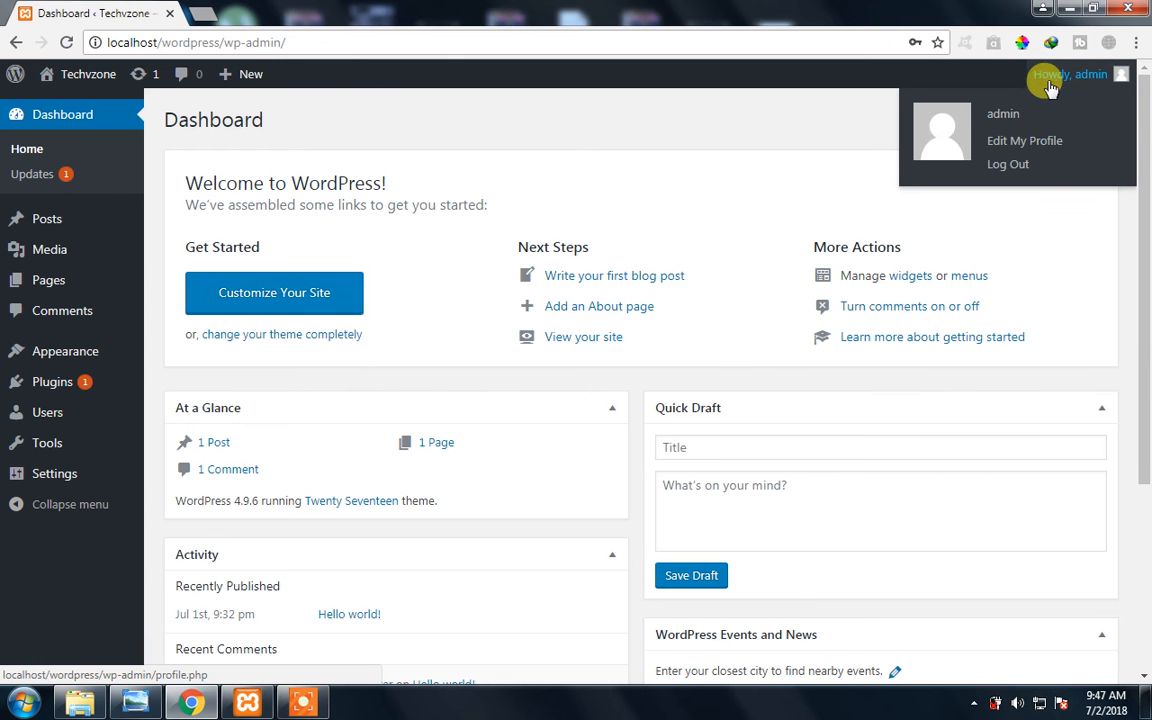
pyautogui.click(1043, 140)
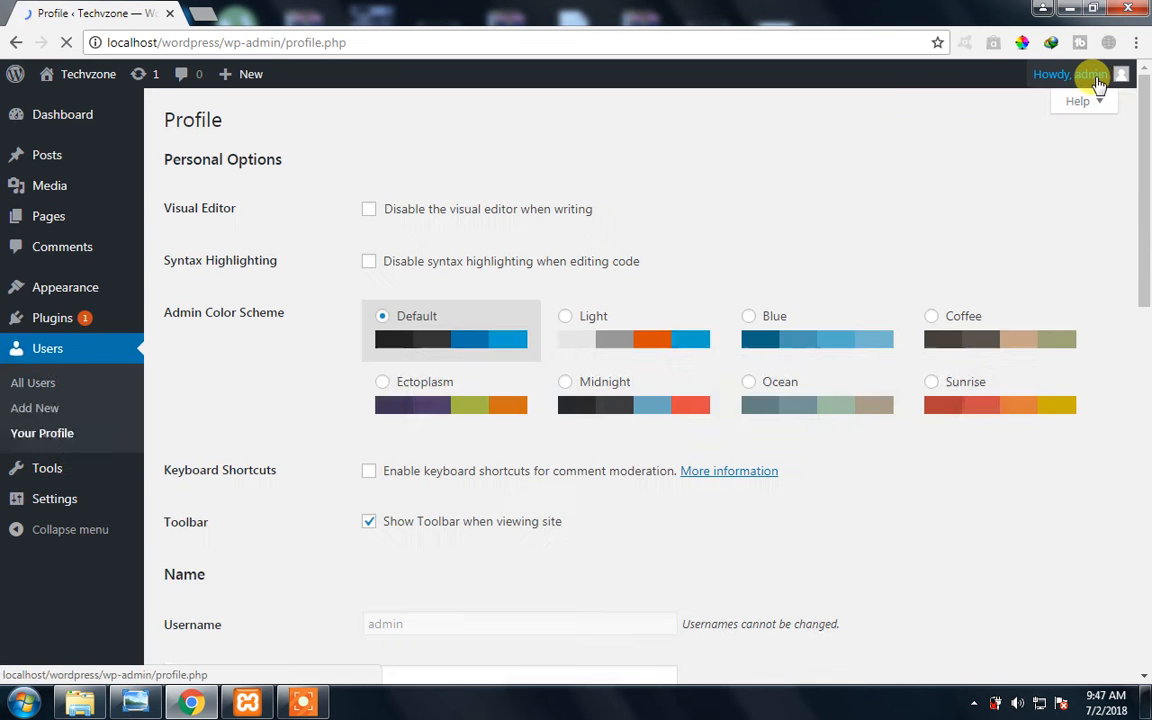
pyautogui.moveTo(1143, 143)
pyautogui.mouseDown()
pyautogui.moveTo(1143, 325)
pyautogui.moveTo(1141, 120)
pyautogui.mouseUp()
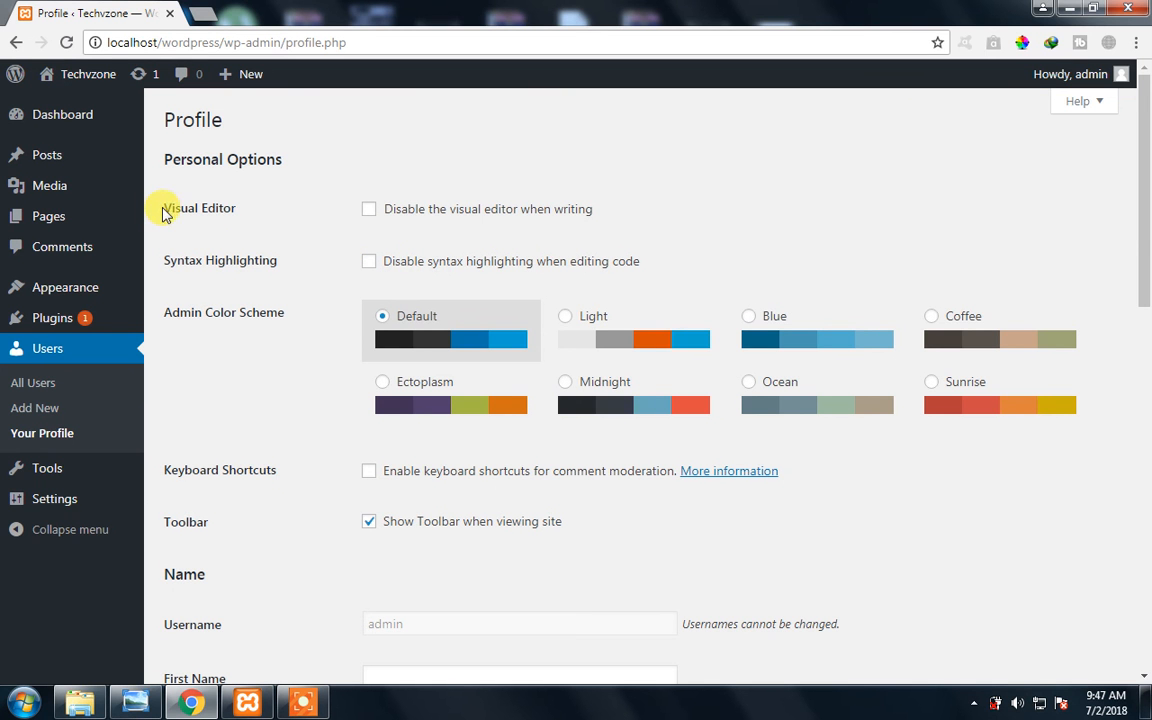
pyautogui.moveTo(160, 208); pyautogui.dragTo(266, 221)
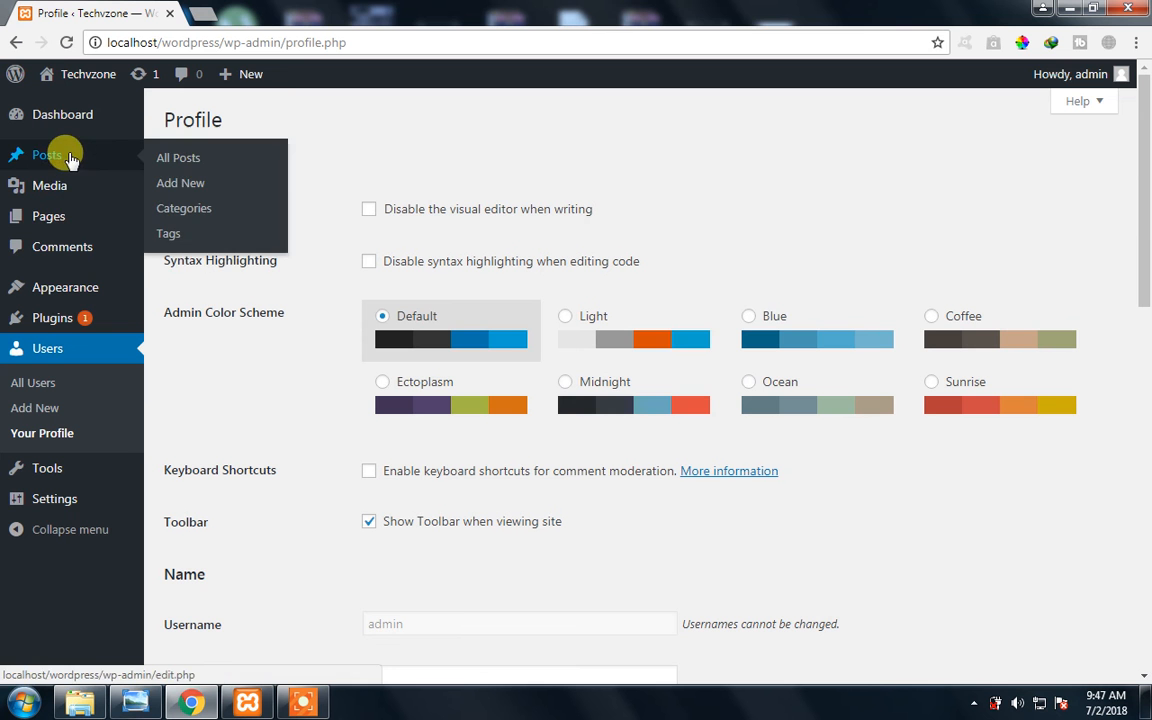
# - Open the Add New Page editor in a new browser tab and switch to it
pyautogui.moveTo(19, 220)
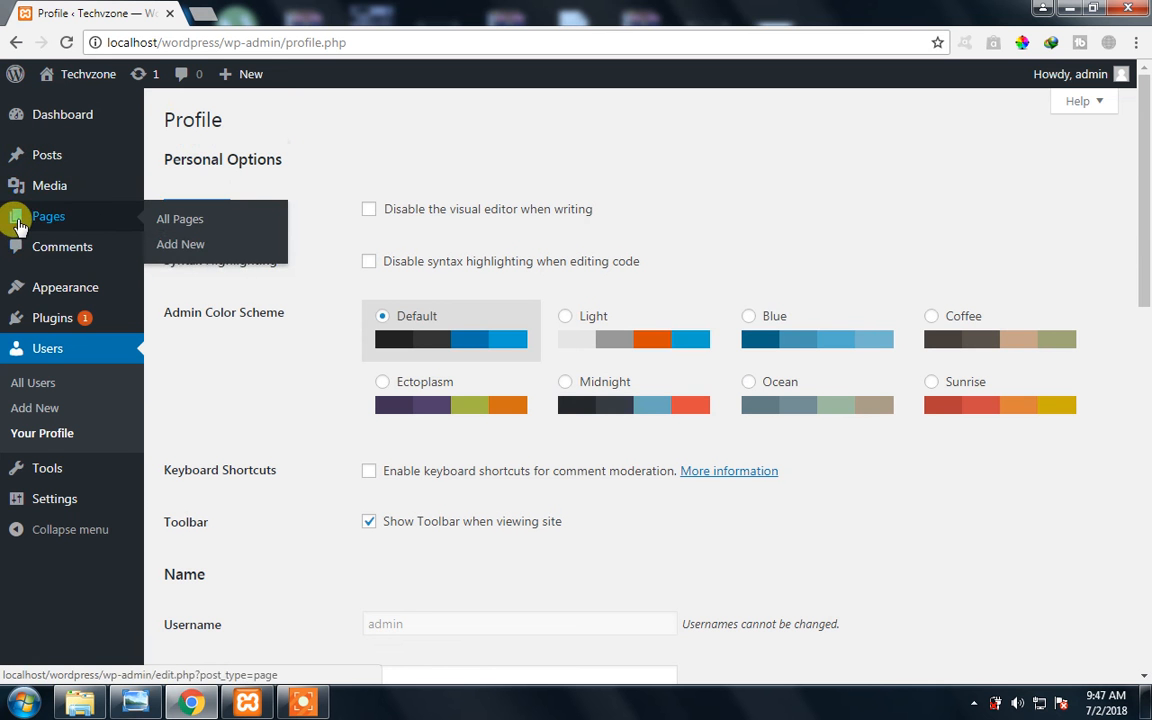
pyautogui.rightClick(190, 247)
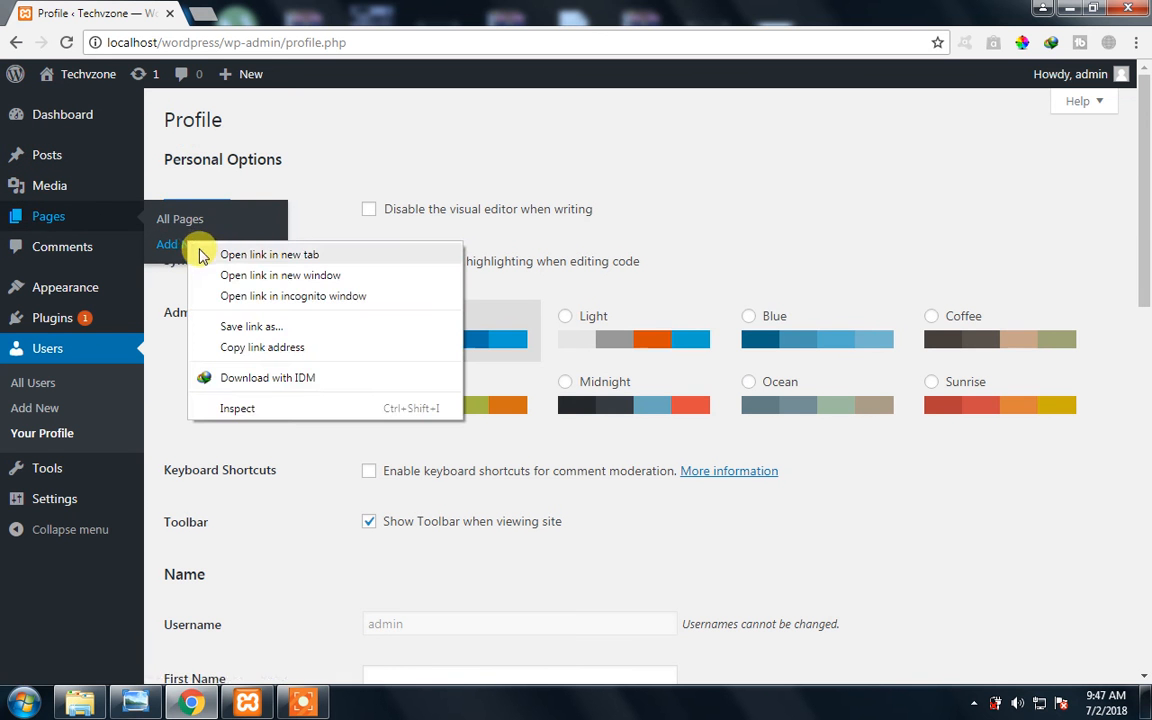
pyautogui.click(203, 254)
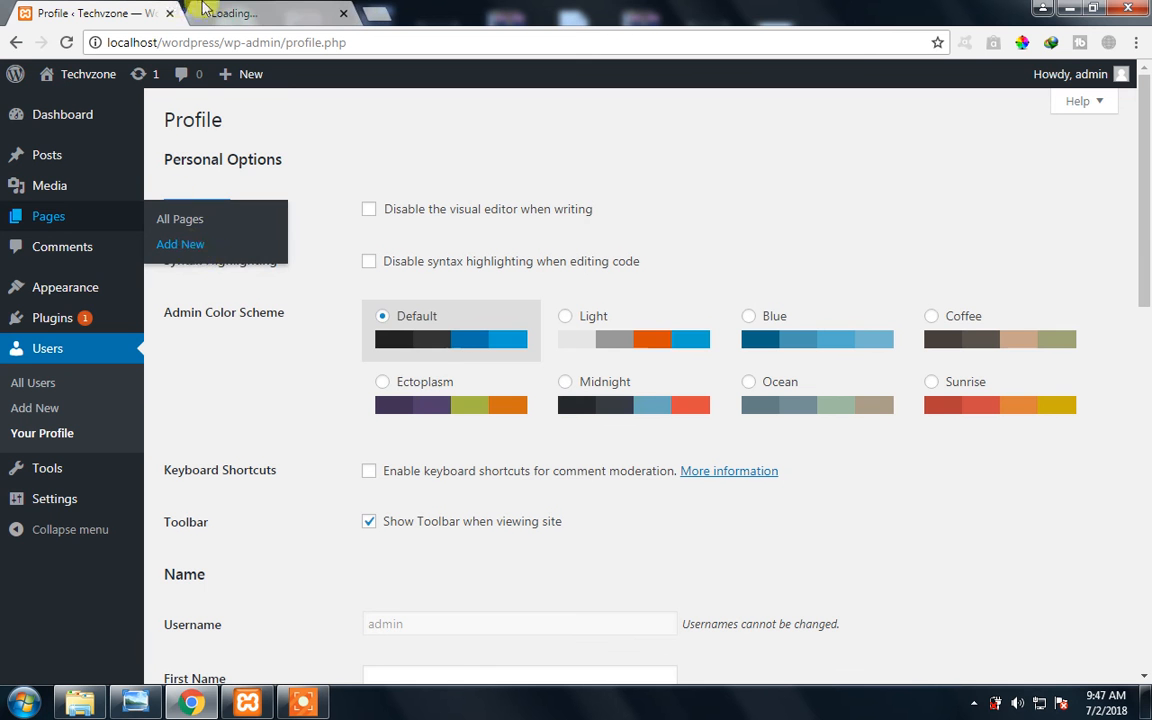
pyautogui.moveTo(157, 178); pyautogui.dragTo(232, 208)
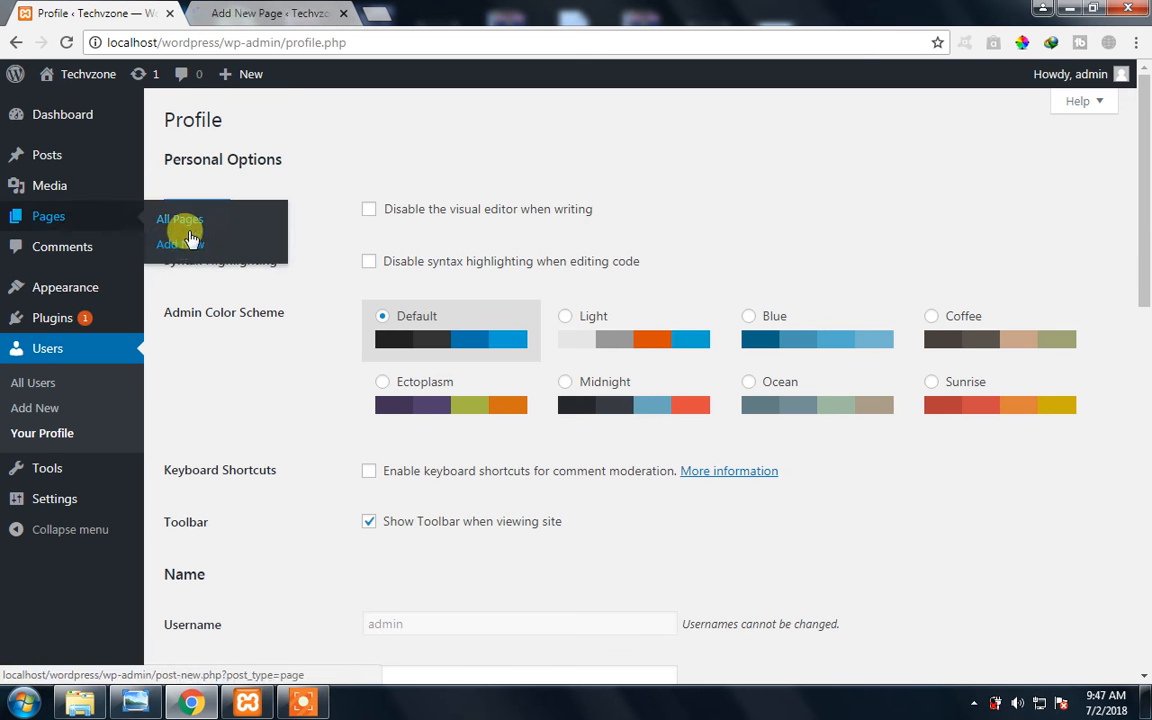
pyautogui.click(260, 12)
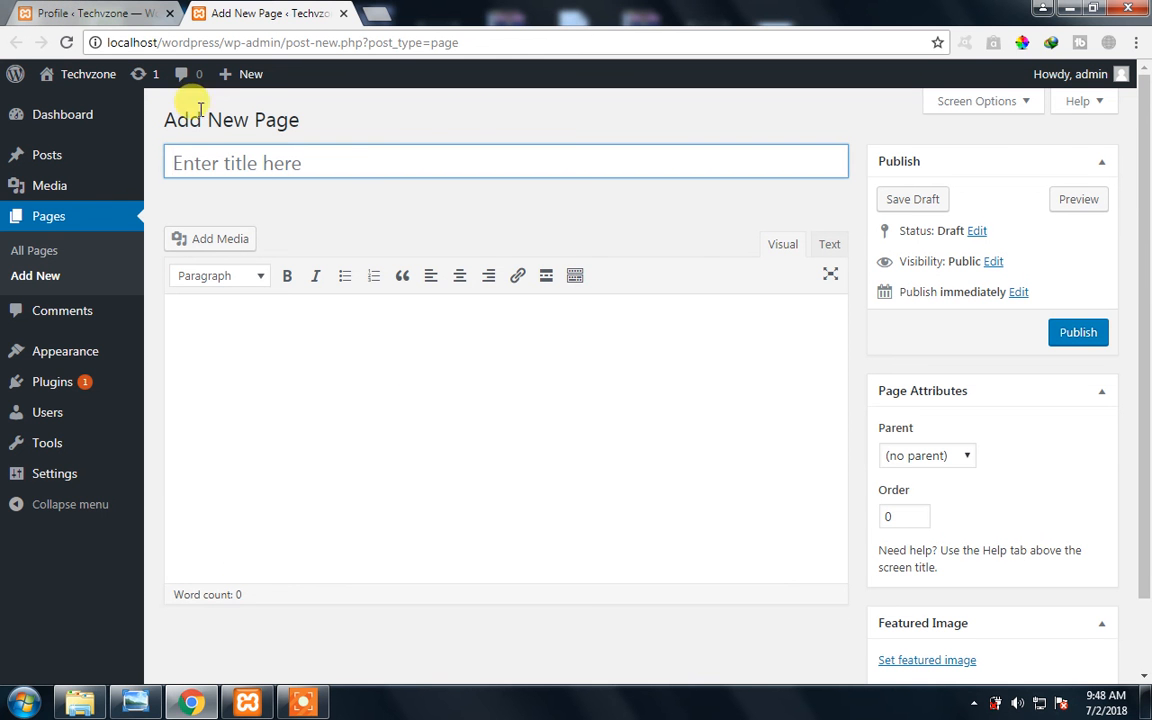
# - Compare the profile's Visual Editor option with the editor area on the Add New Page screen
pyautogui.click(92, 13)
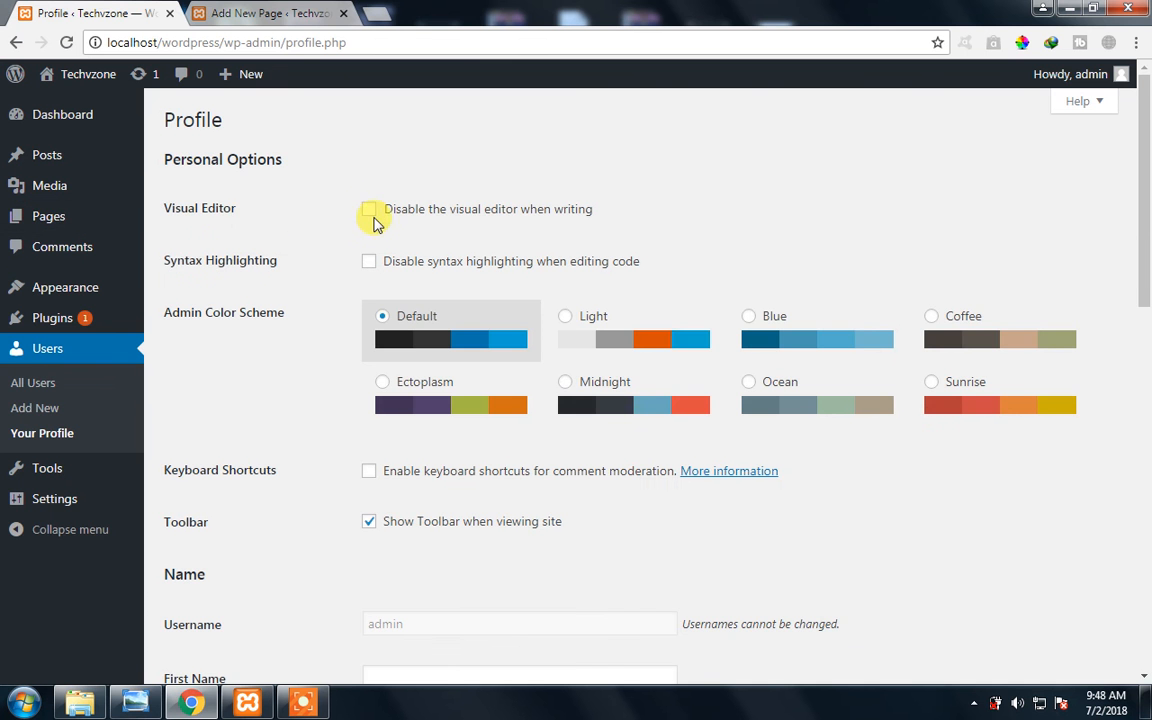
pyautogui.click(300, 13)
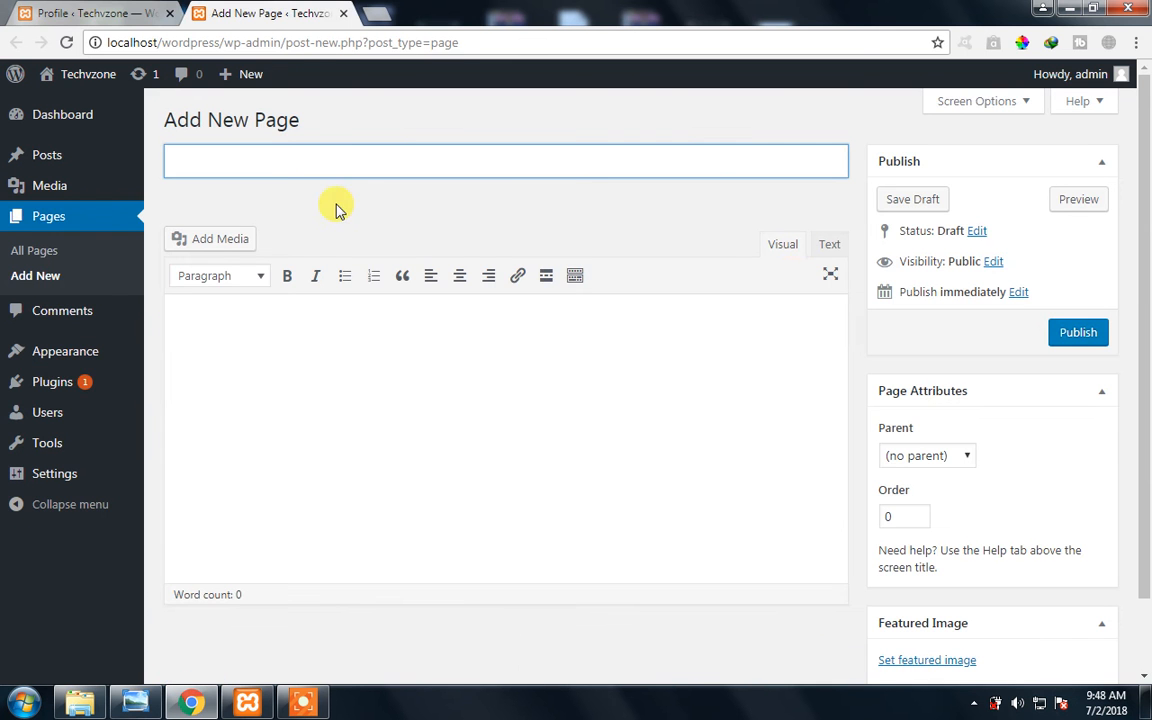
pyautogui.click(148, 8)
pyautogui.click(205, 13)
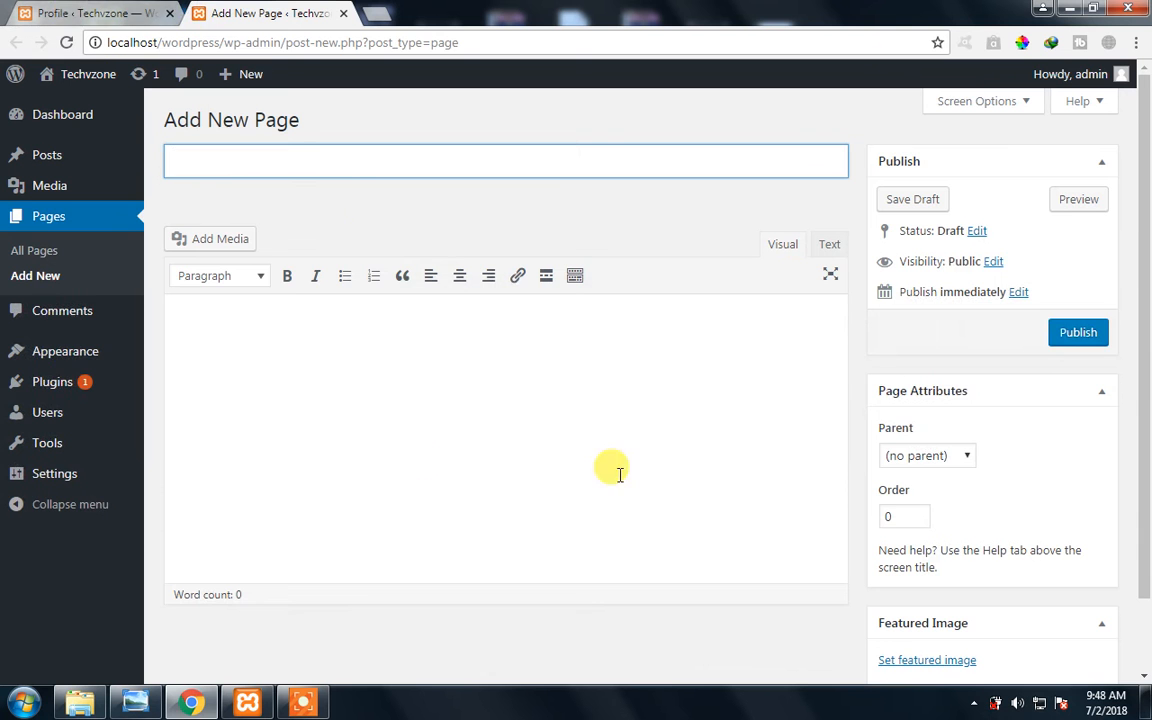
# - Disable the visual editor when writing in the profile, update the profile, and reload the Add New Page screen to check its editor
pyautogui.click(62, 12)
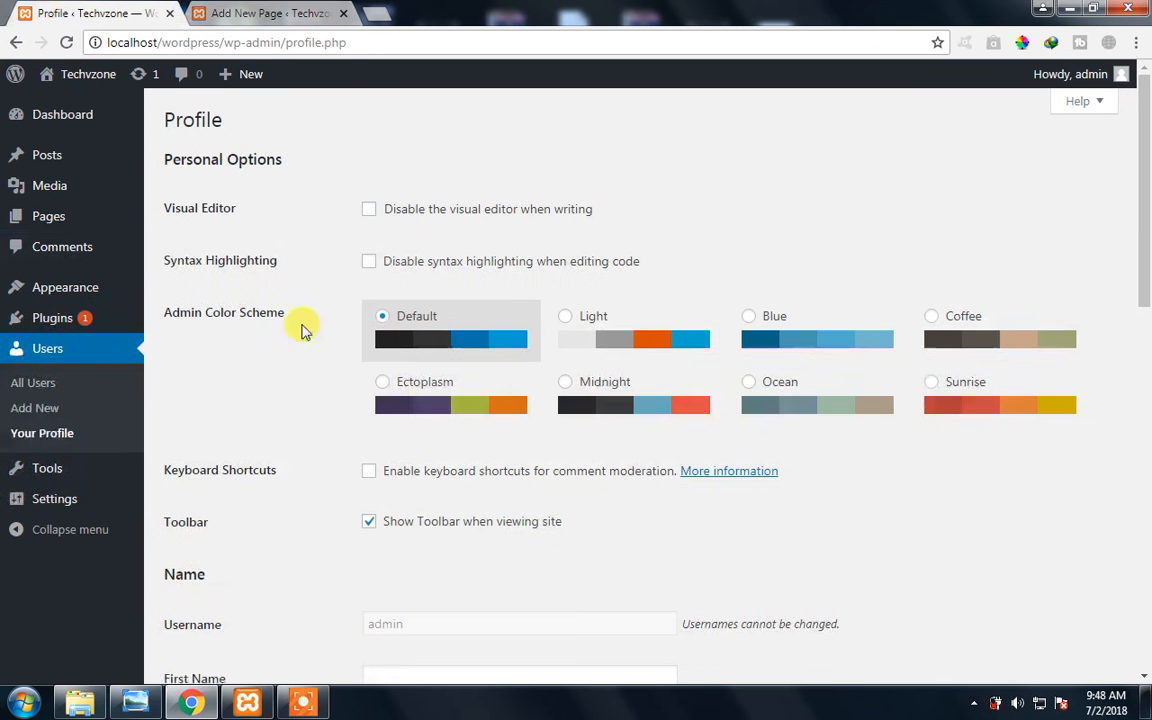
pyautogui.click(370, 210)
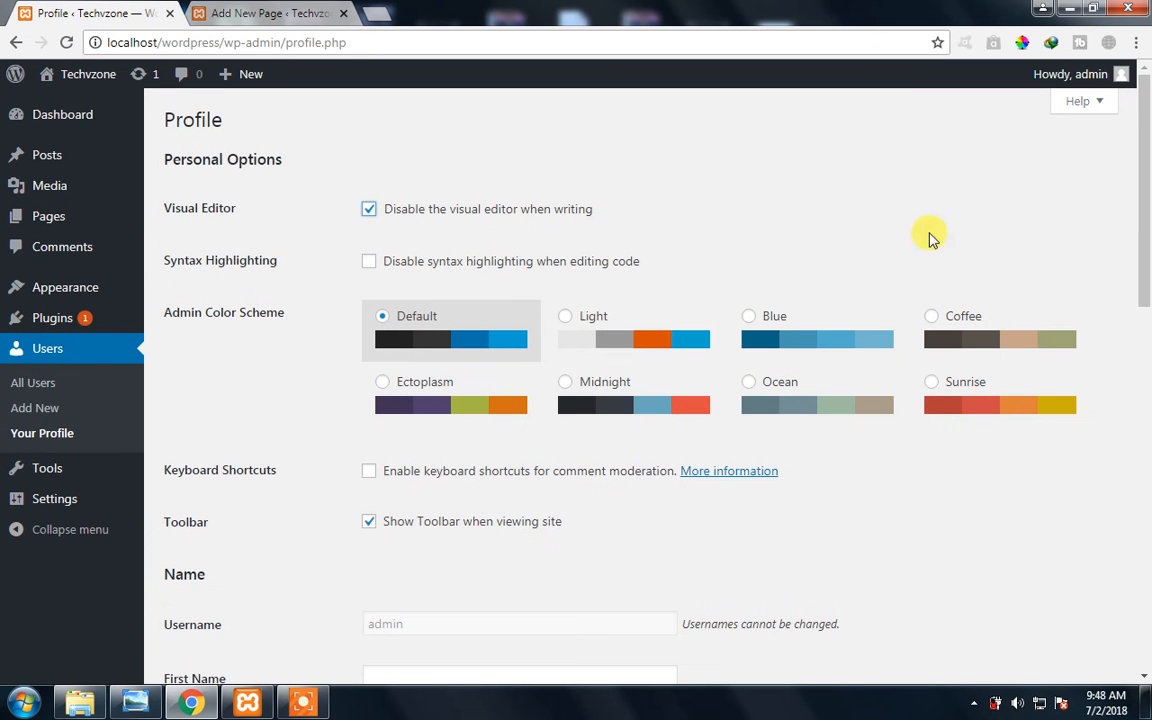
pyautogui.scroll(-10, 535, 403)
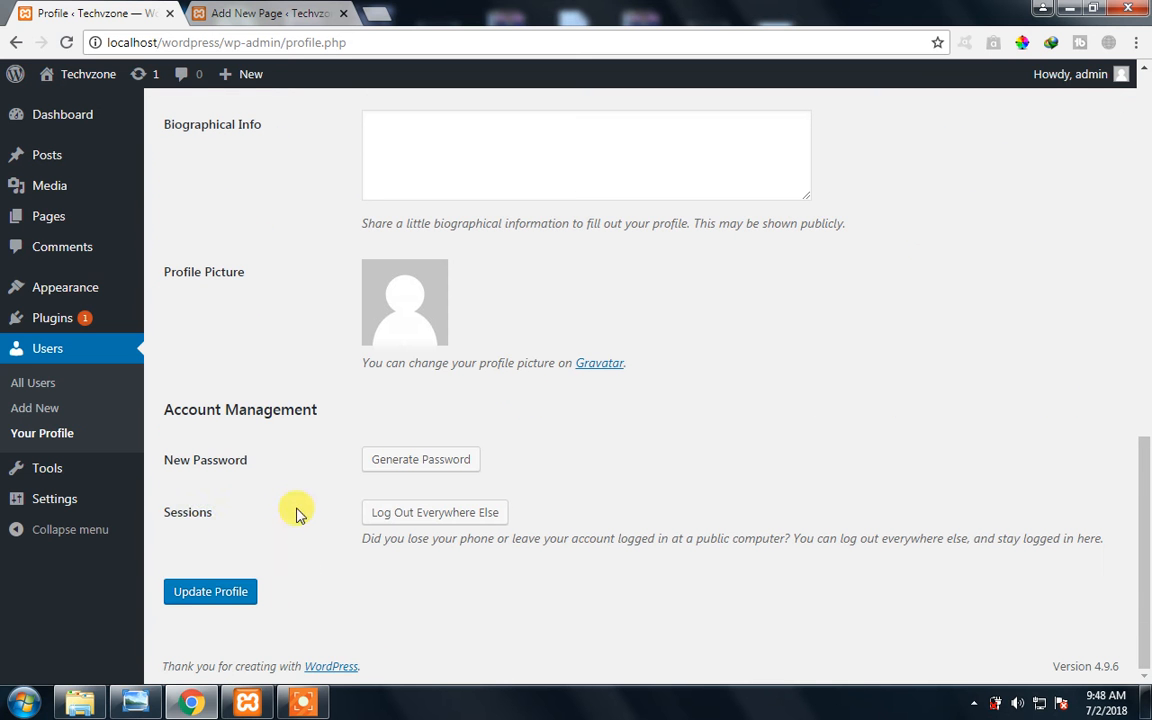
pyautogui.click(187, 604)
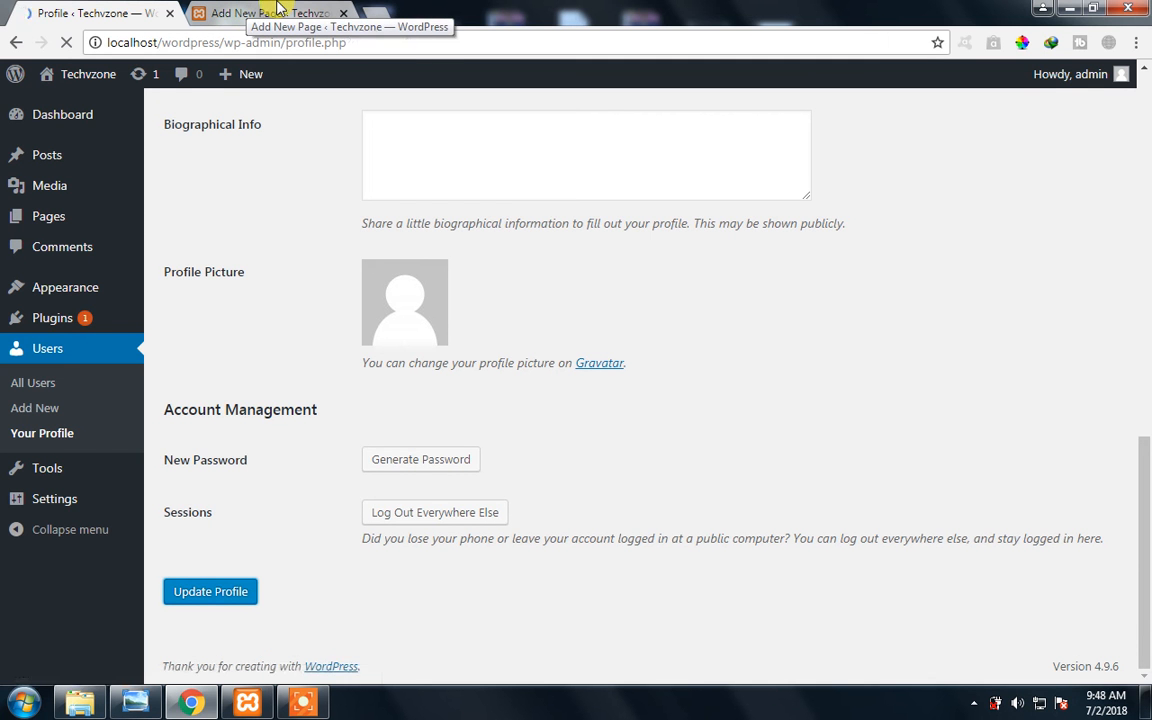
pyautogui.click(280, 10)
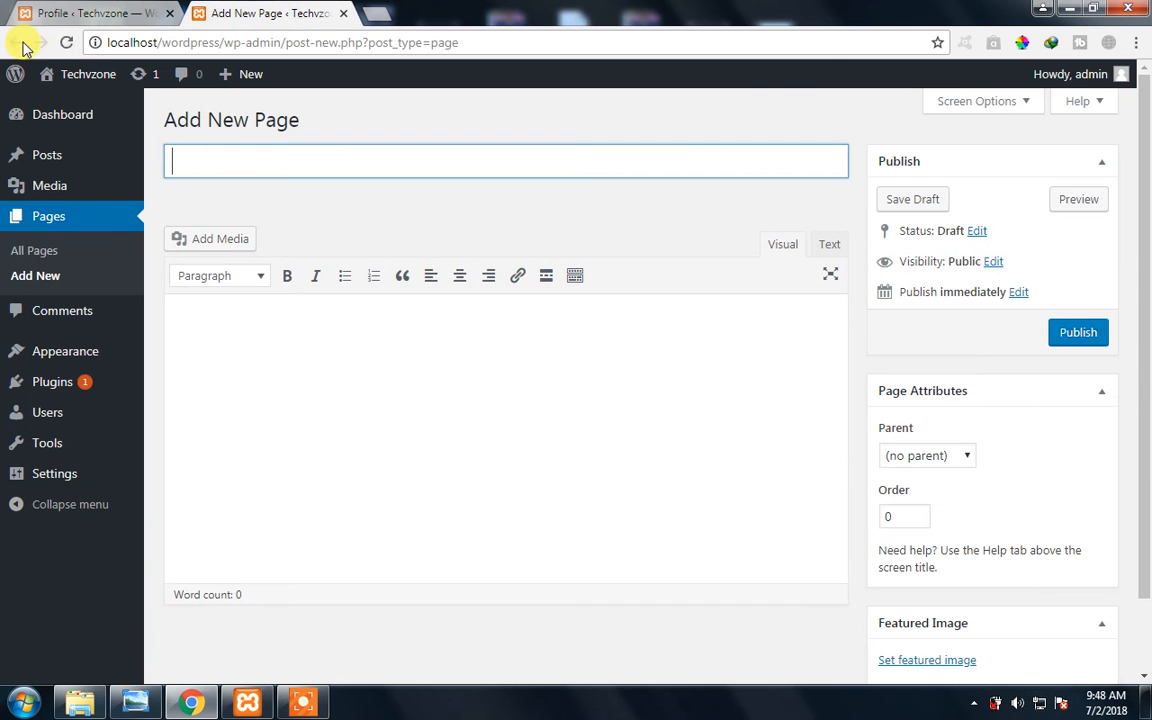
pyautogui.click(65, 45)
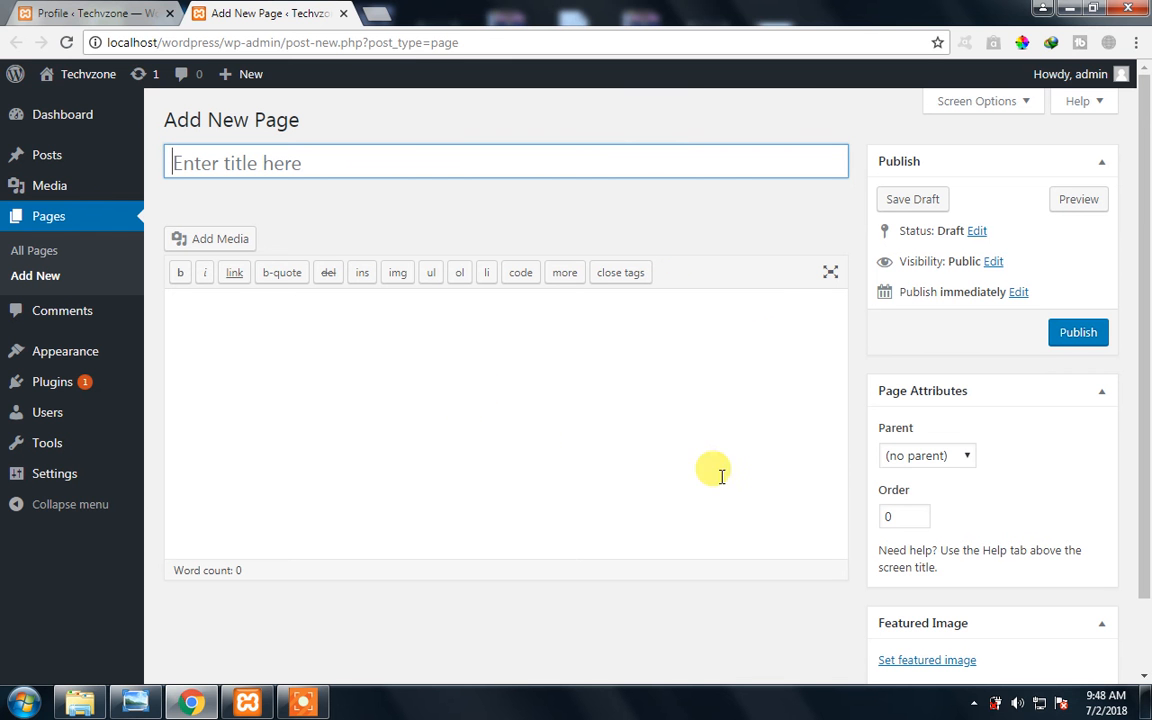
# - Re-enable the visual editor for writing in the profile's Personal Options and update the profile
pyautogui.click(41, 10)
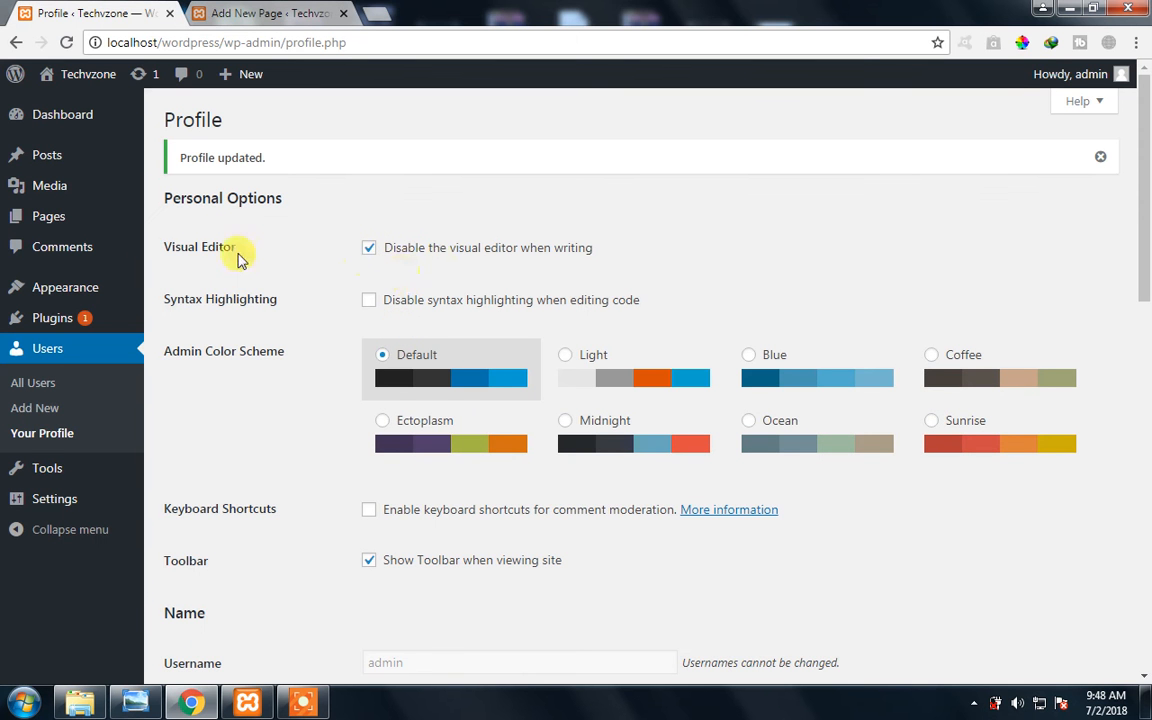
pyautogui.moveTo(148, 246); pyautogui.dragTo(250, 257)
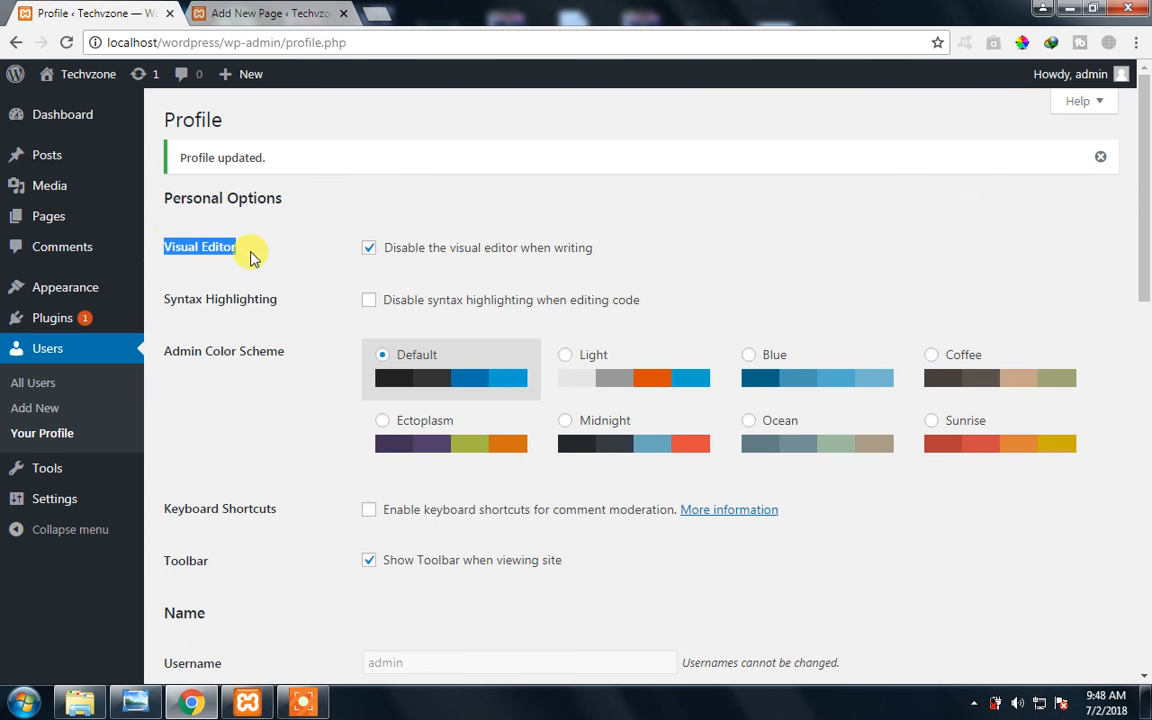
pyautogui.click(369, 252)
pyautogui.scroll(-9, 278, 458)
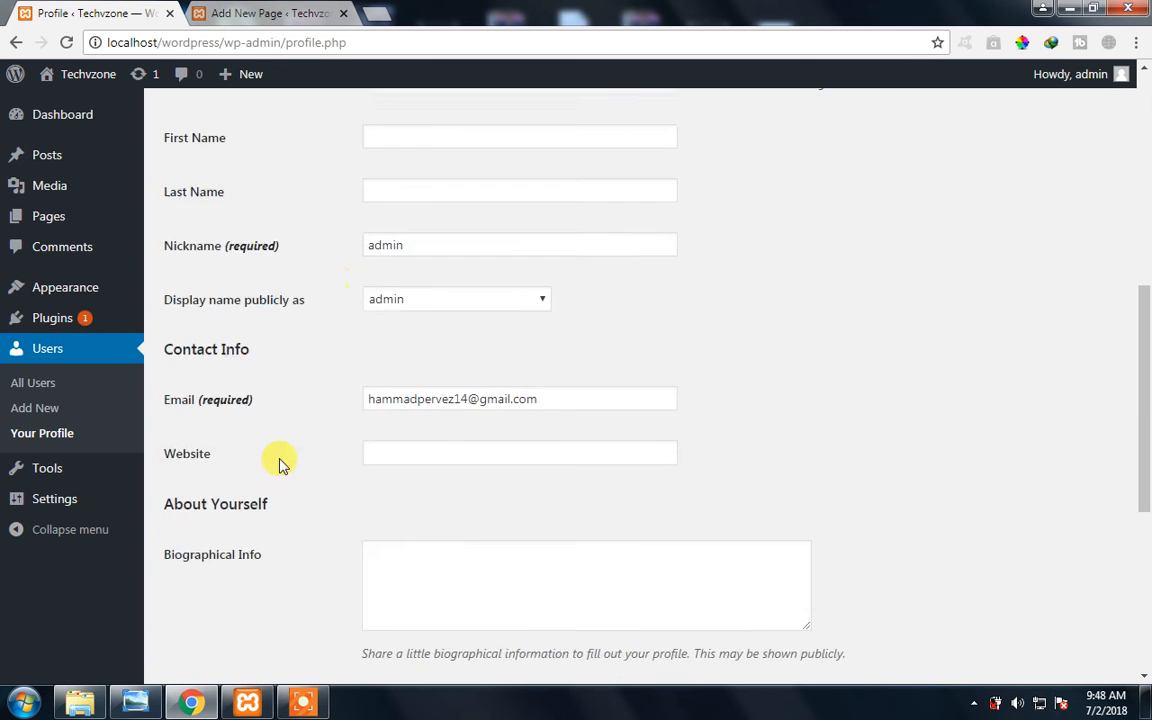
pyautogui.scroll(2, 267, 450)
pyautogui.scroll(-3, 220, 490)
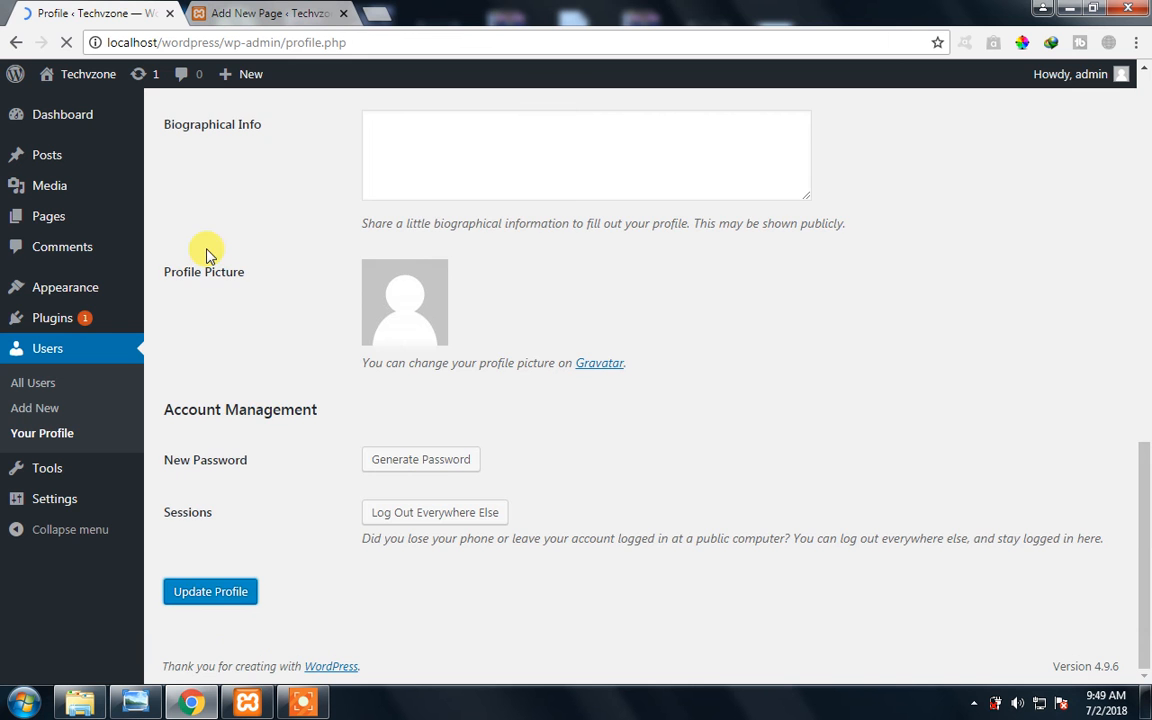
# - Reload the Add New Page screen to check its editor against the saved profile, and close that browser tab
pyautogui.click(268, 13)
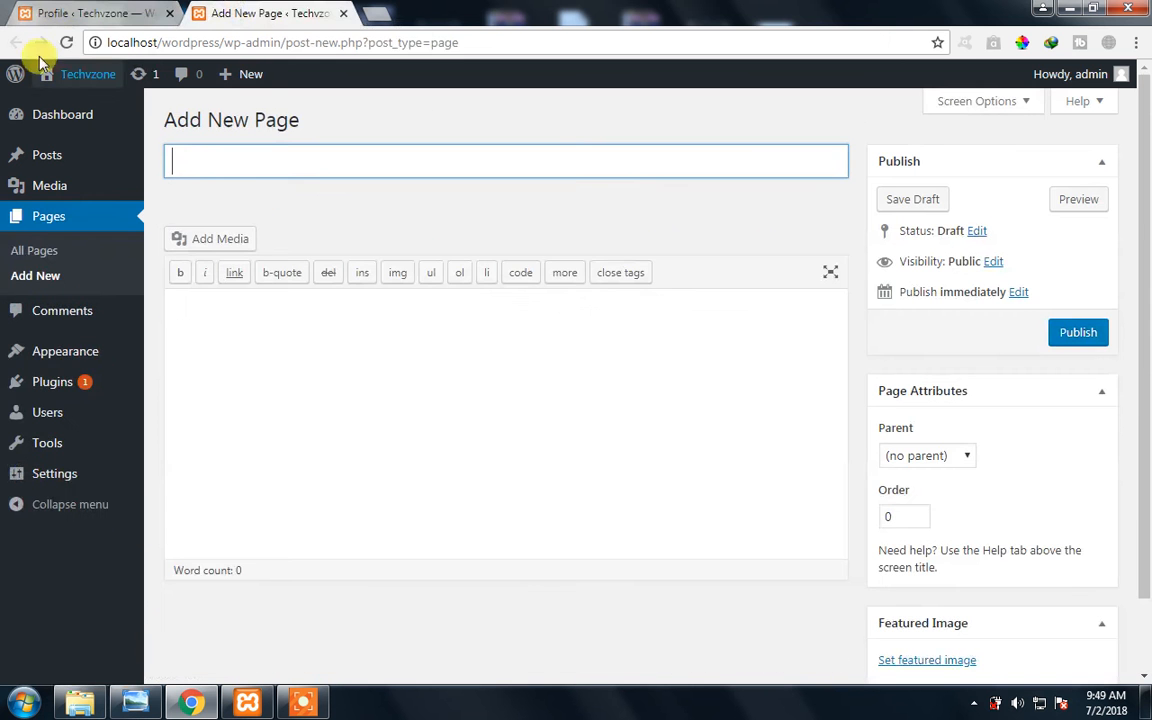
pyautogui.click(85, 12)
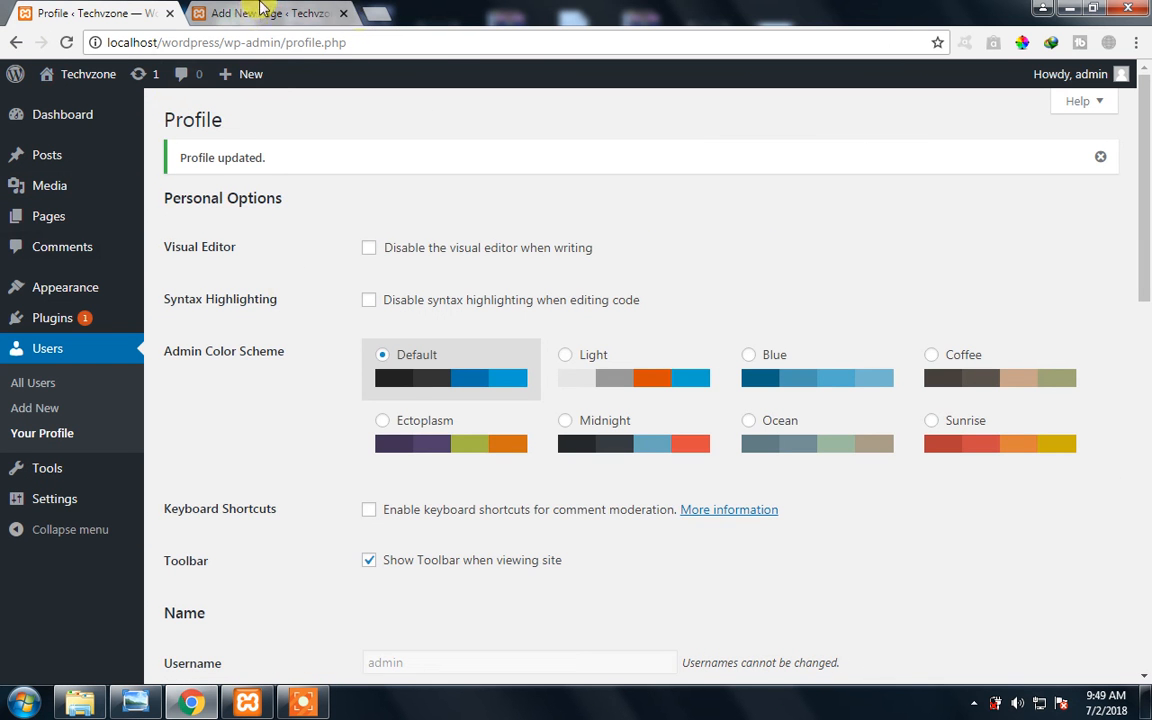
pyautogui.click(262, 12)
pyautogui.click(64, 42)
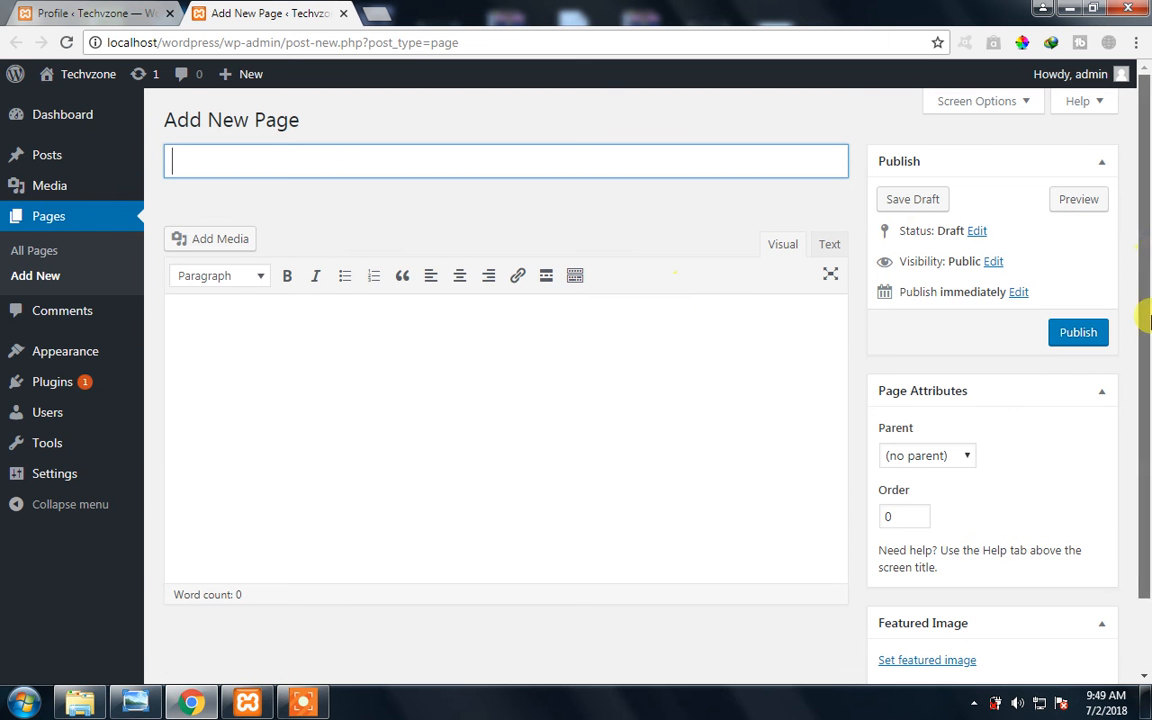
pyautogui.moveTo(1146, 318); pyautogui.dragTo(1146, 392)
pyautogui.click(70, 10)
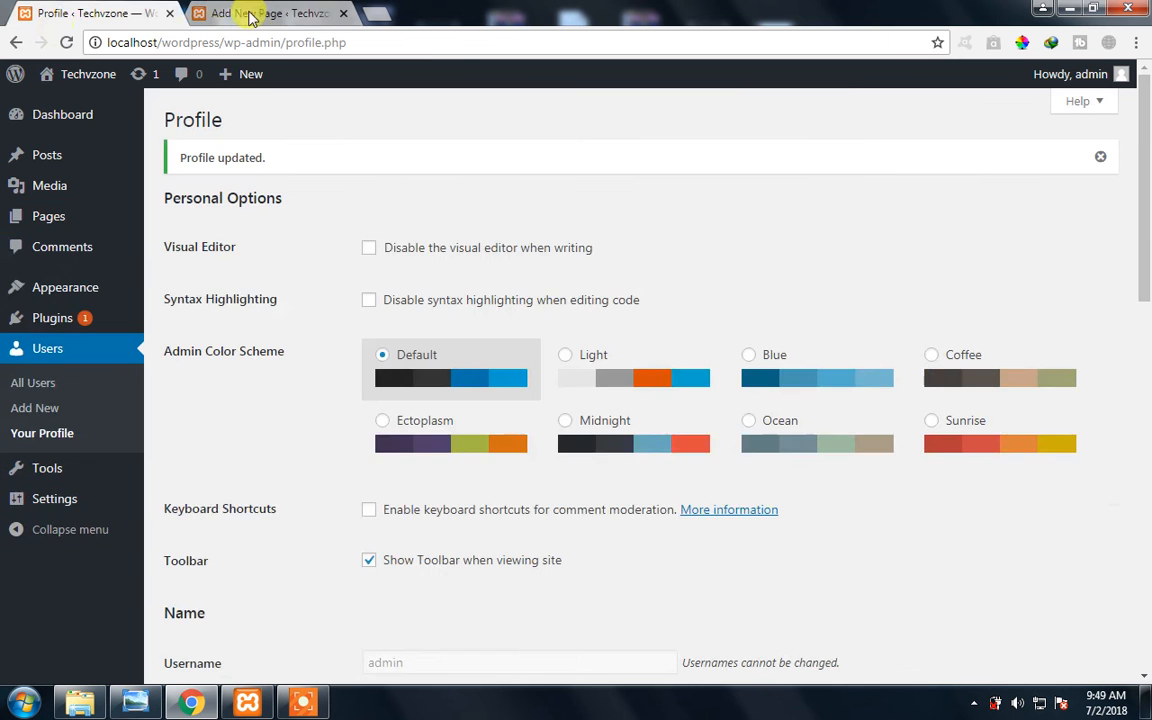
pyautogui.click(240, 14)
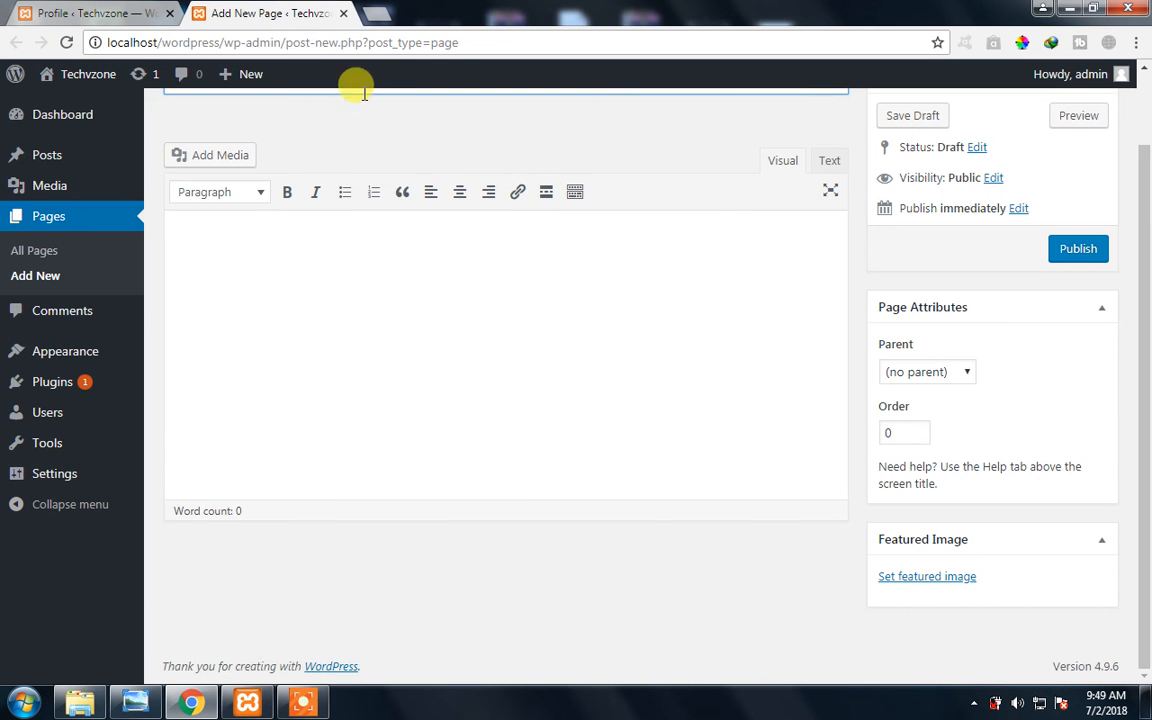
pyautogui.hotkey('ctrl', 'w')
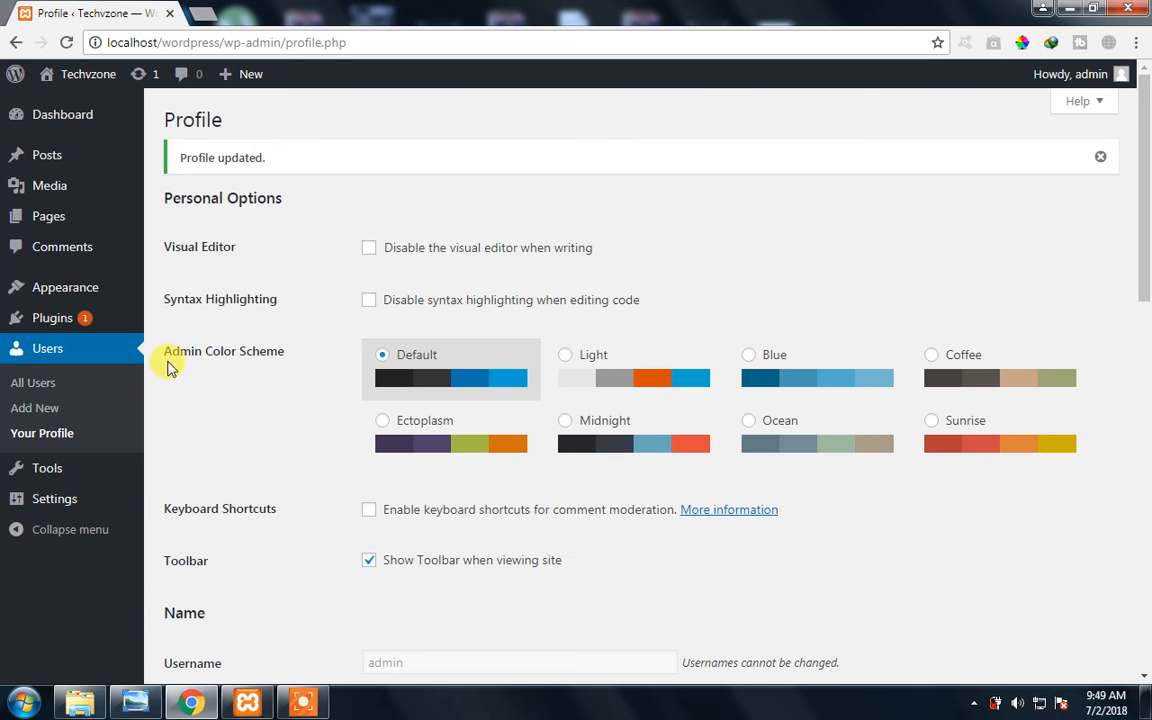
# - Highlight the Admin Color Scheme label and look over the color scheme choices and the profile fields below them
pyautogui.moveTo(170, 350); pyautogui.dragTo(245, 355)
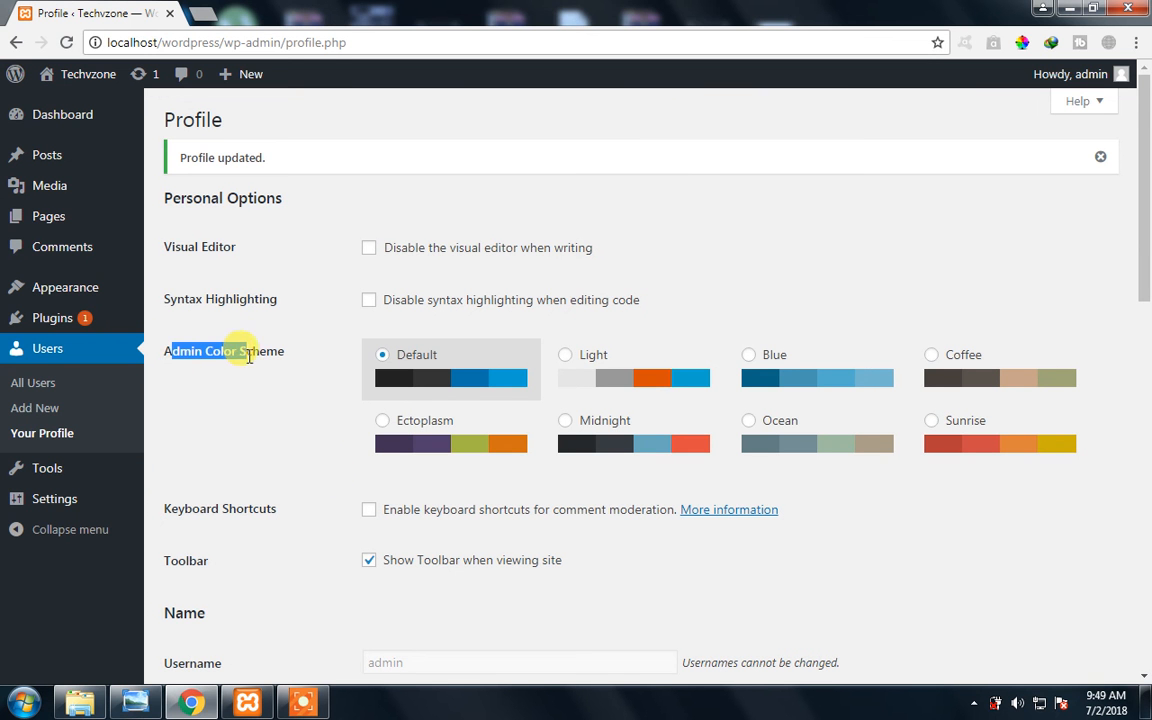
pyautogui.click(288, 339)
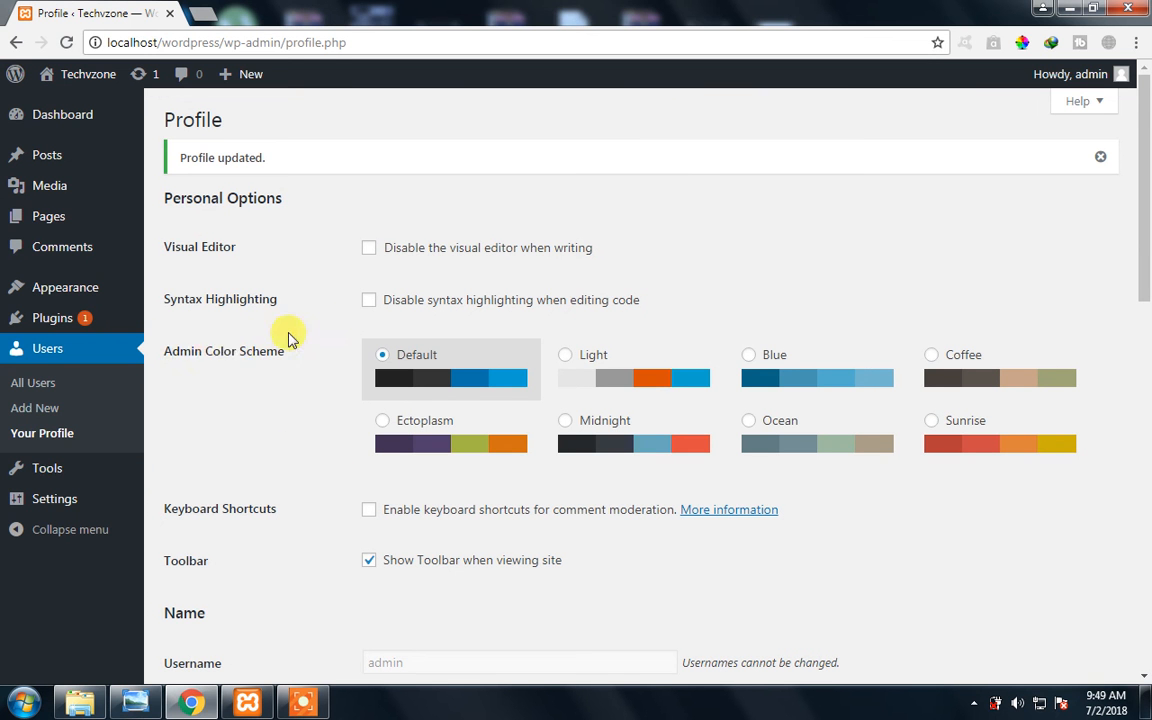
pyautogui.moveTo(312, 343); pyautogui.dragTo(187, 345)
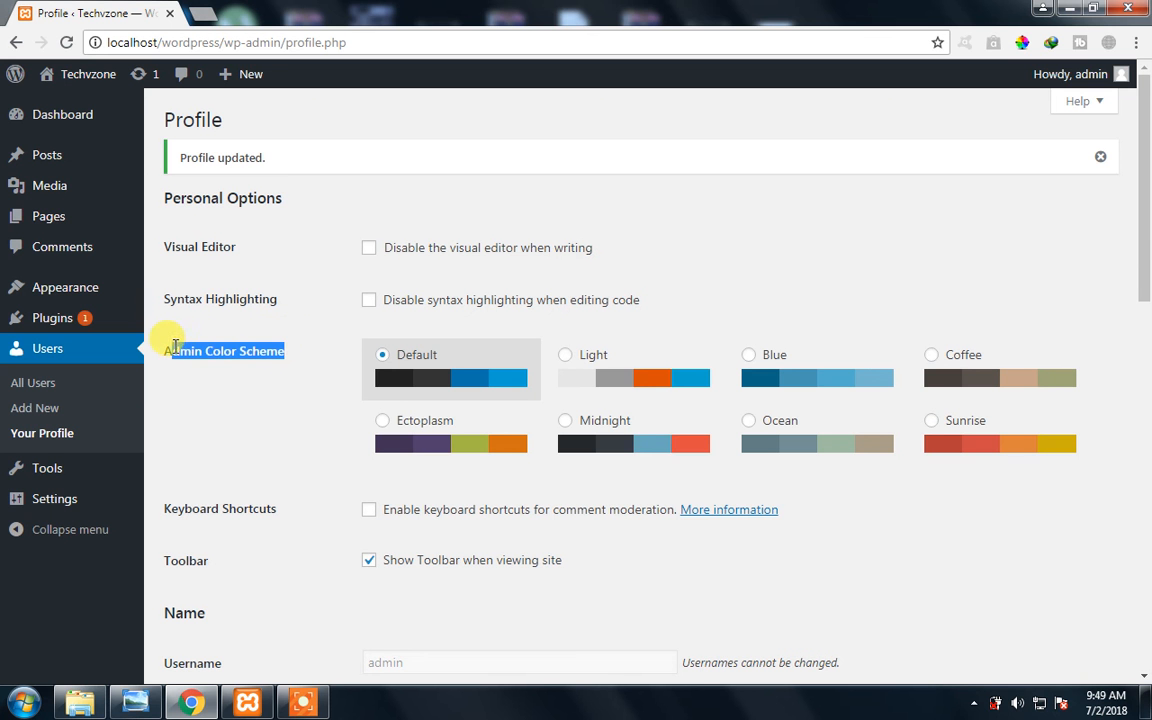
pyautogui.click(312, 372)
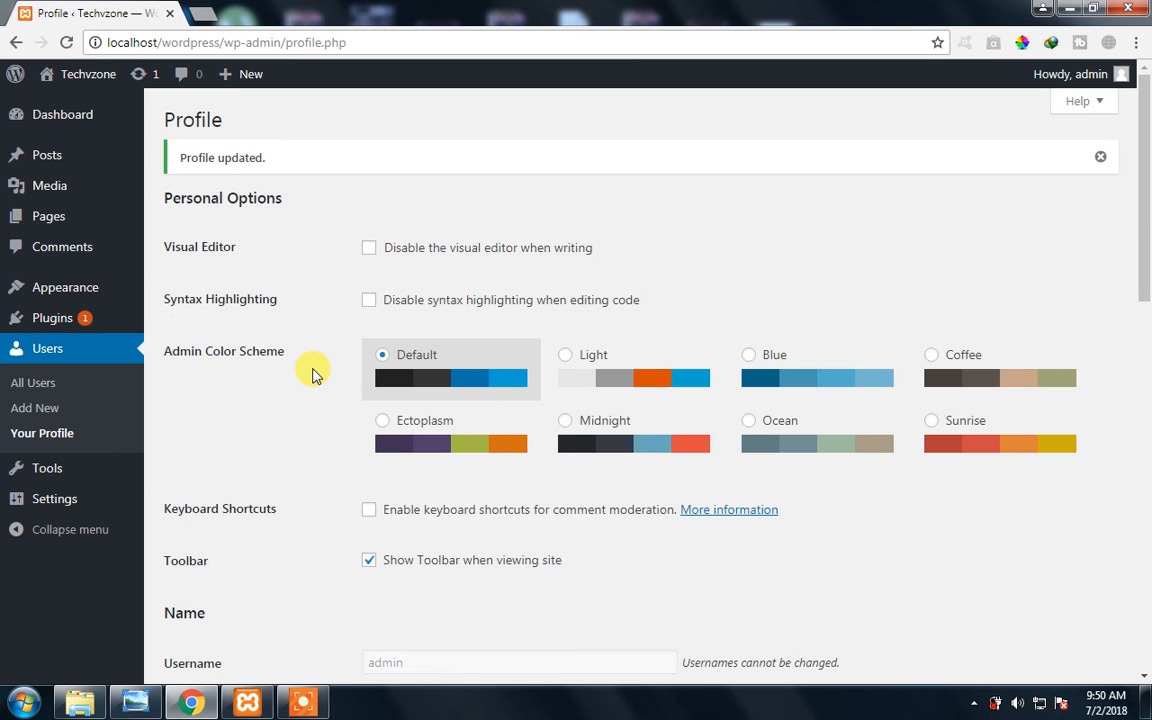
pyautogui.moveTo(296, 360); pyautogui.dragTo(180, 377)
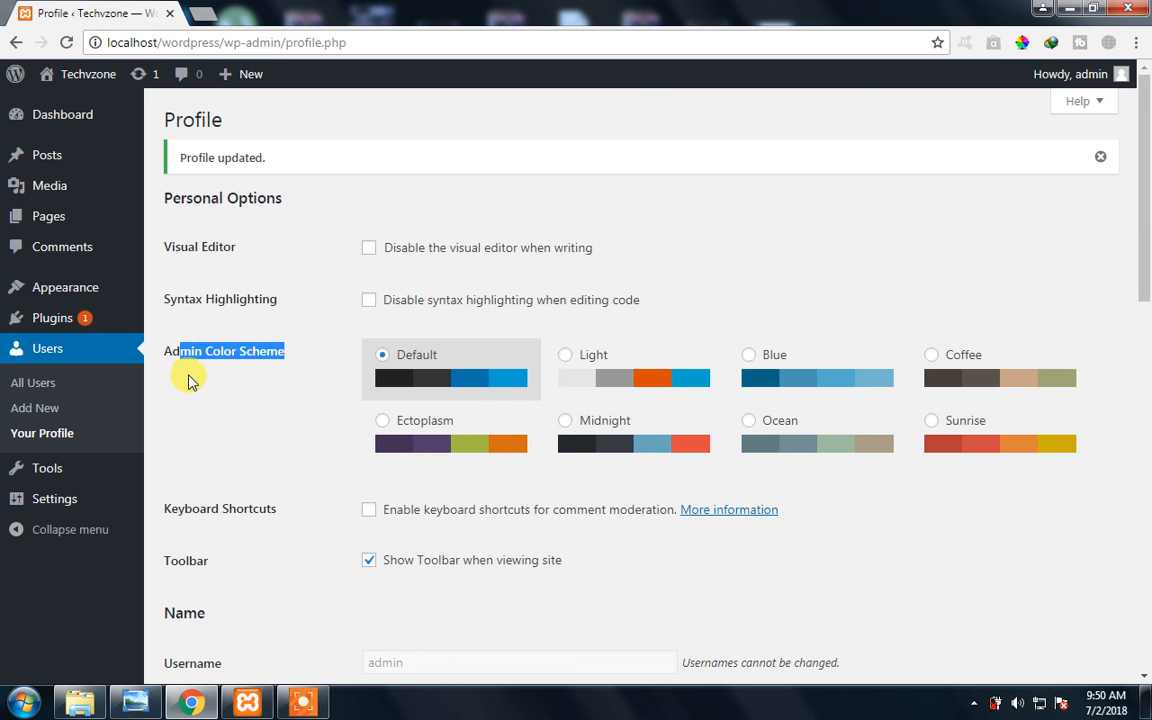
pyautogui.click(190, 380)
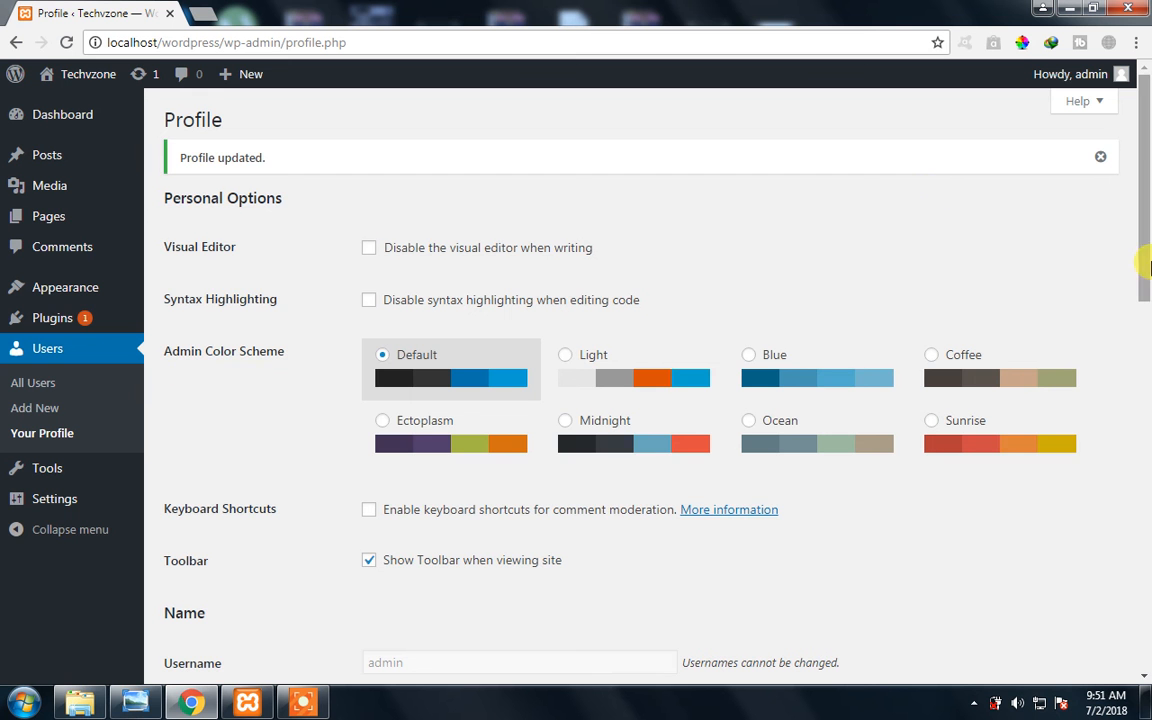
pyautogui.moveTo(1144, 257); pyautogui.dragTo(1147, 315)
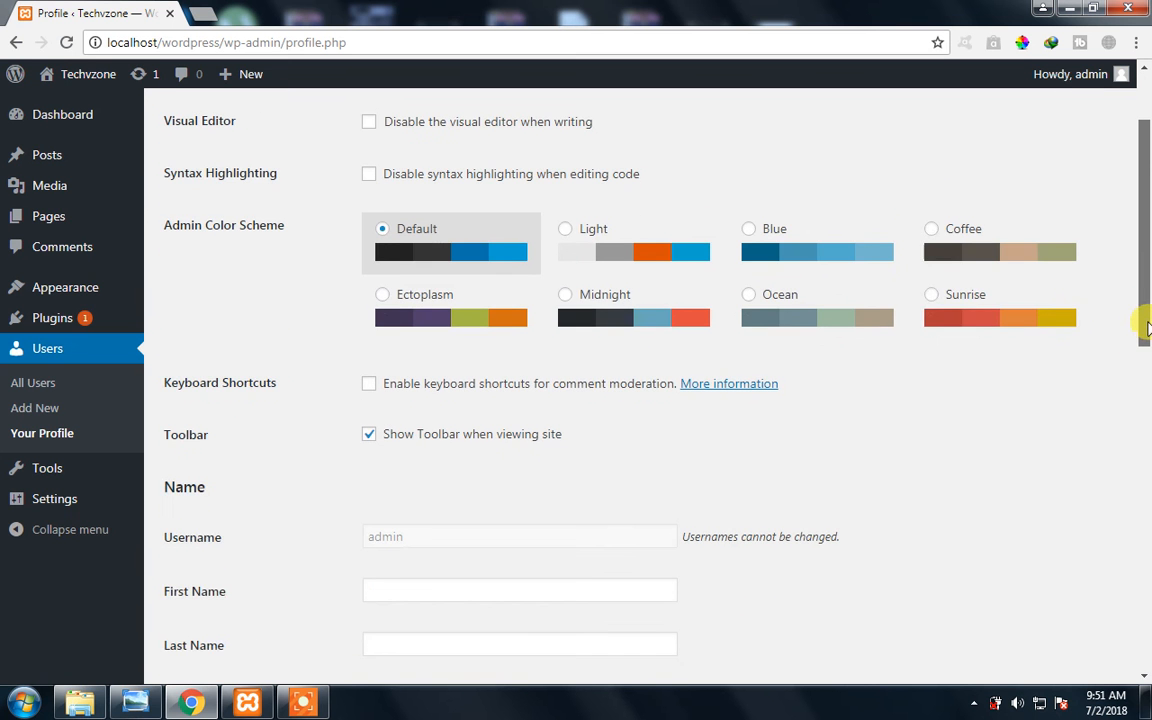
pyautogui.scroll(-6, 1041, 527)
pyautogui.scroll(4, 1090, 422)
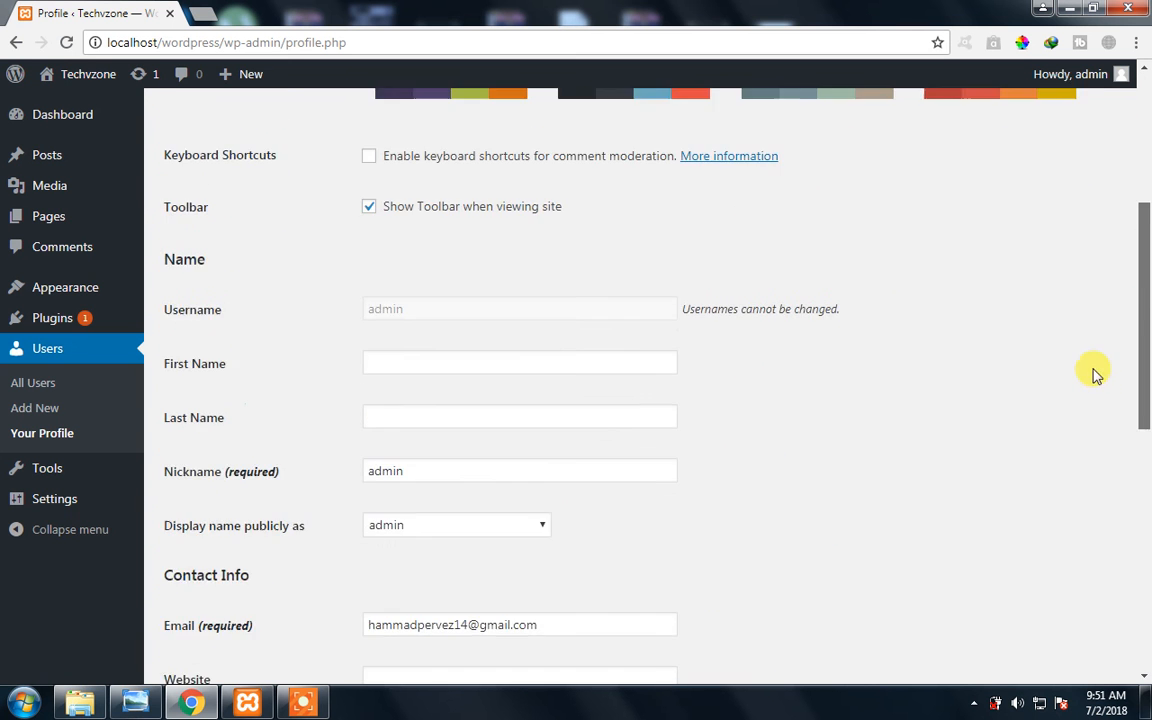
pyautogui.scroll(3, 1094, 373)
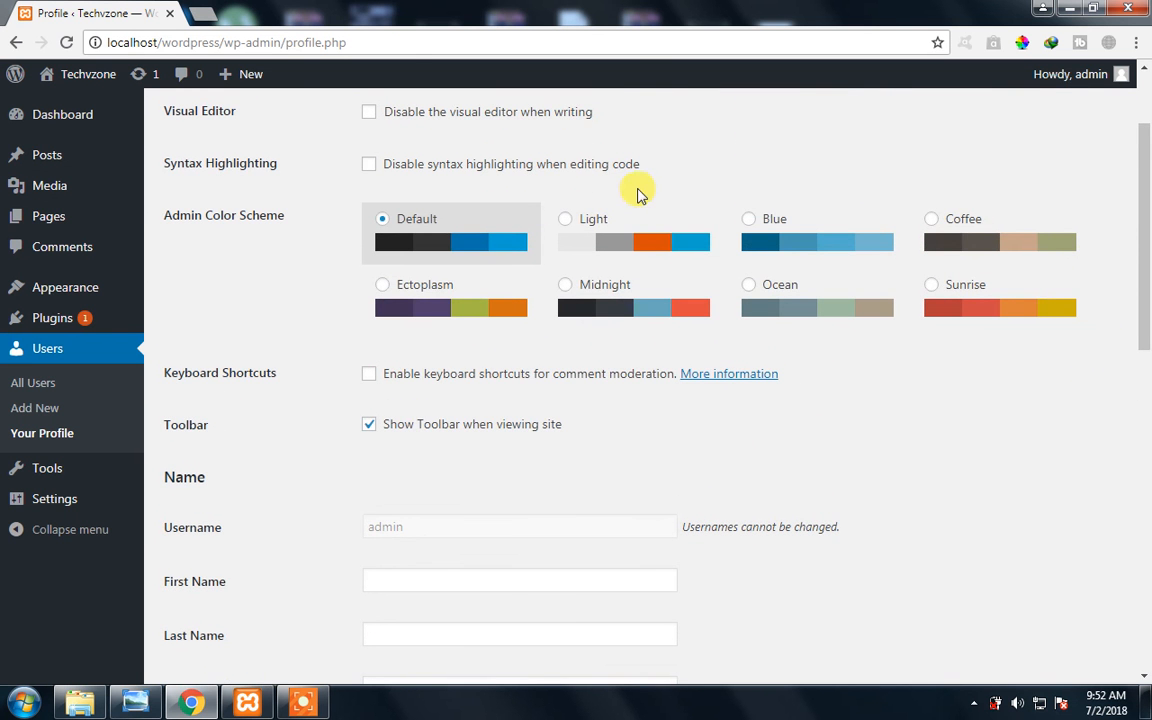
# - Try the Light, Blue, Coffee and Ectoplasm admin color schemes, and select Midnight
pyautogui.click(581, 226)
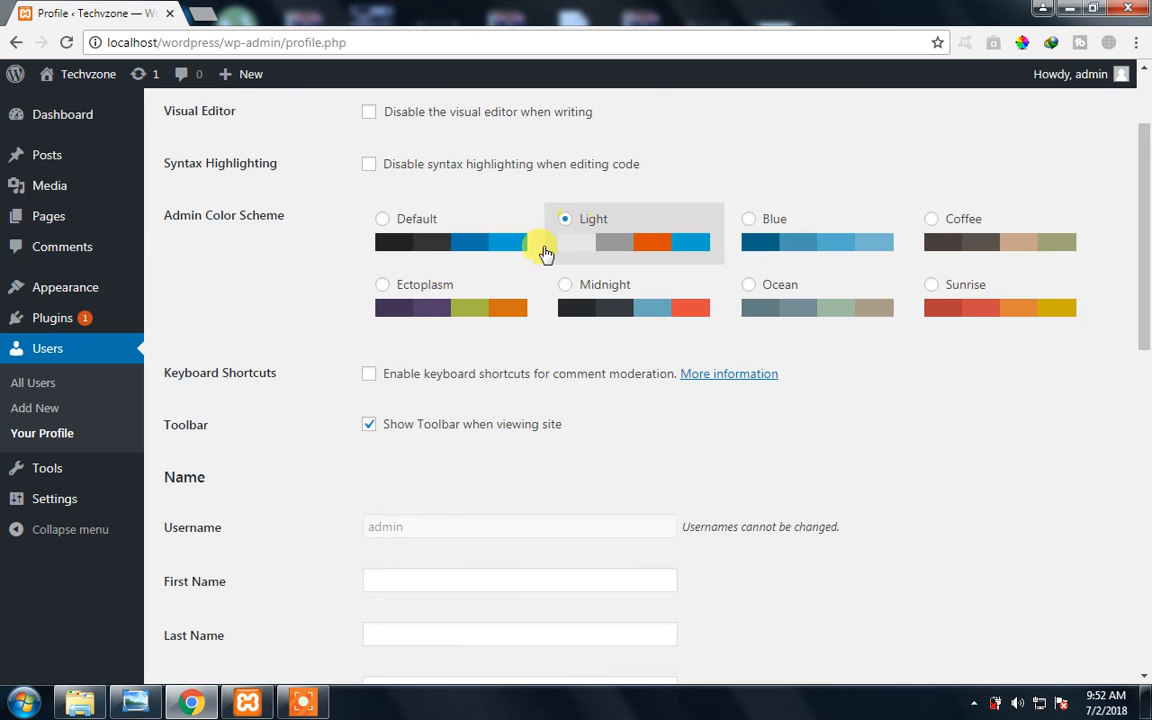
pyautogui.scroll(2, 1144, 172)
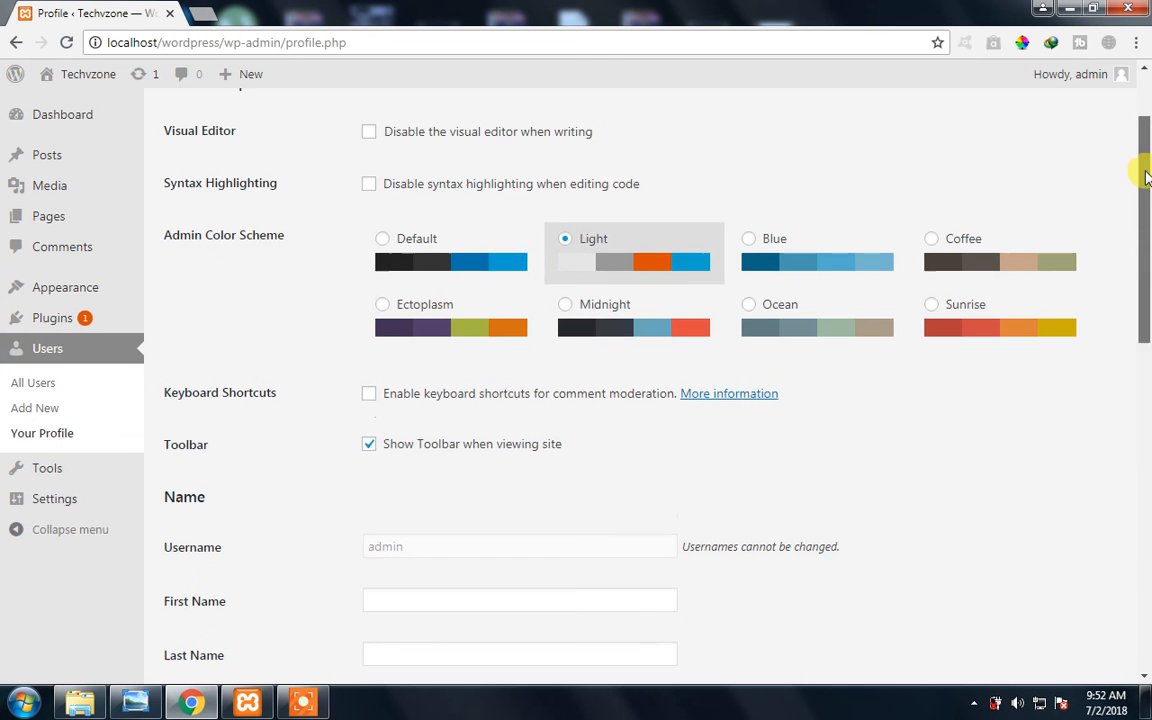
pyautogui.click(775, 357)
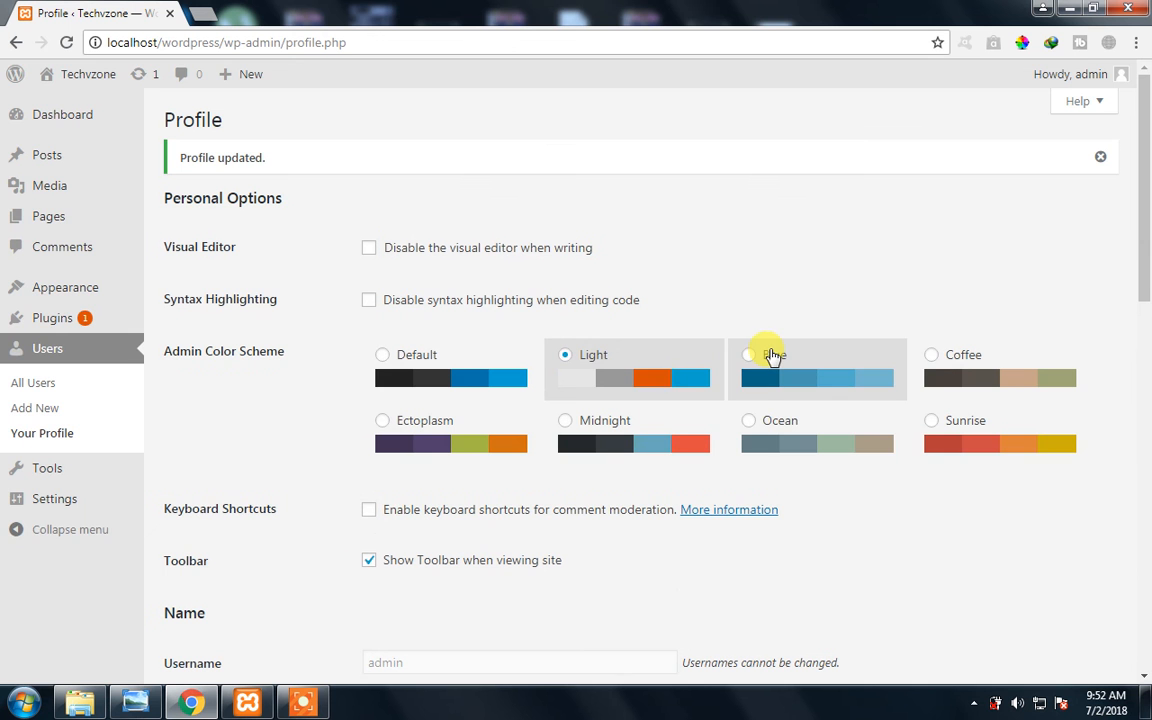
pyautogui.click(936, 360)
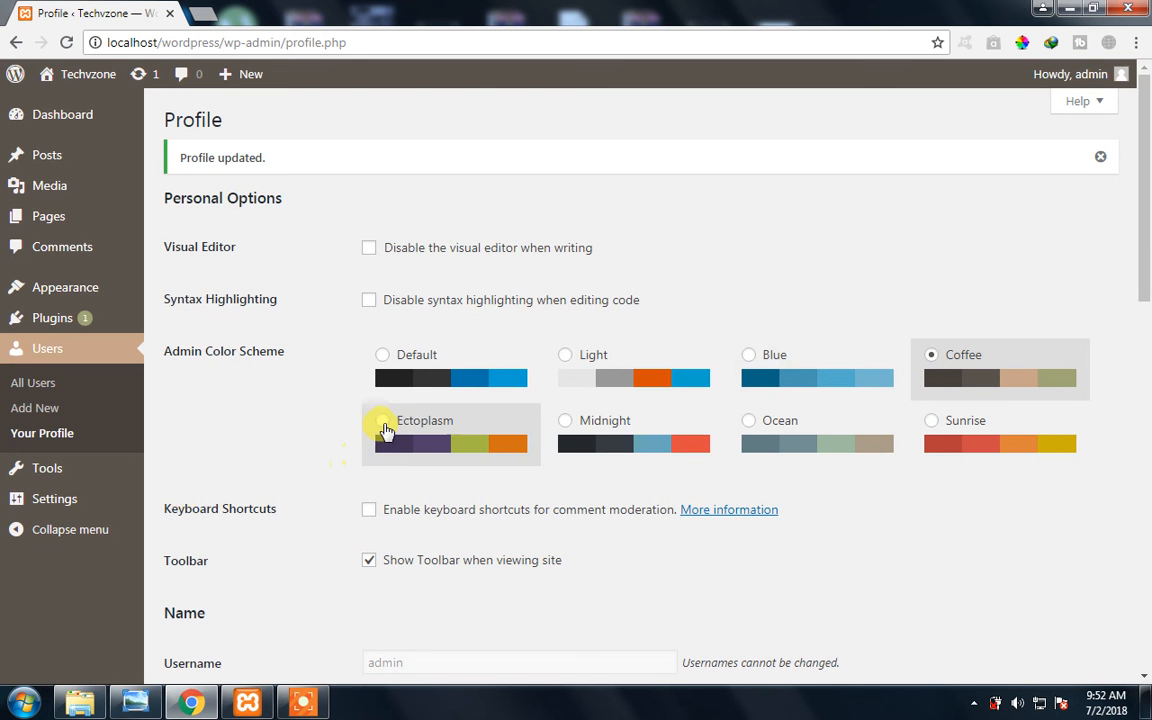
pyautogui.click(385, 429)
pyautogui.click(568, 424)
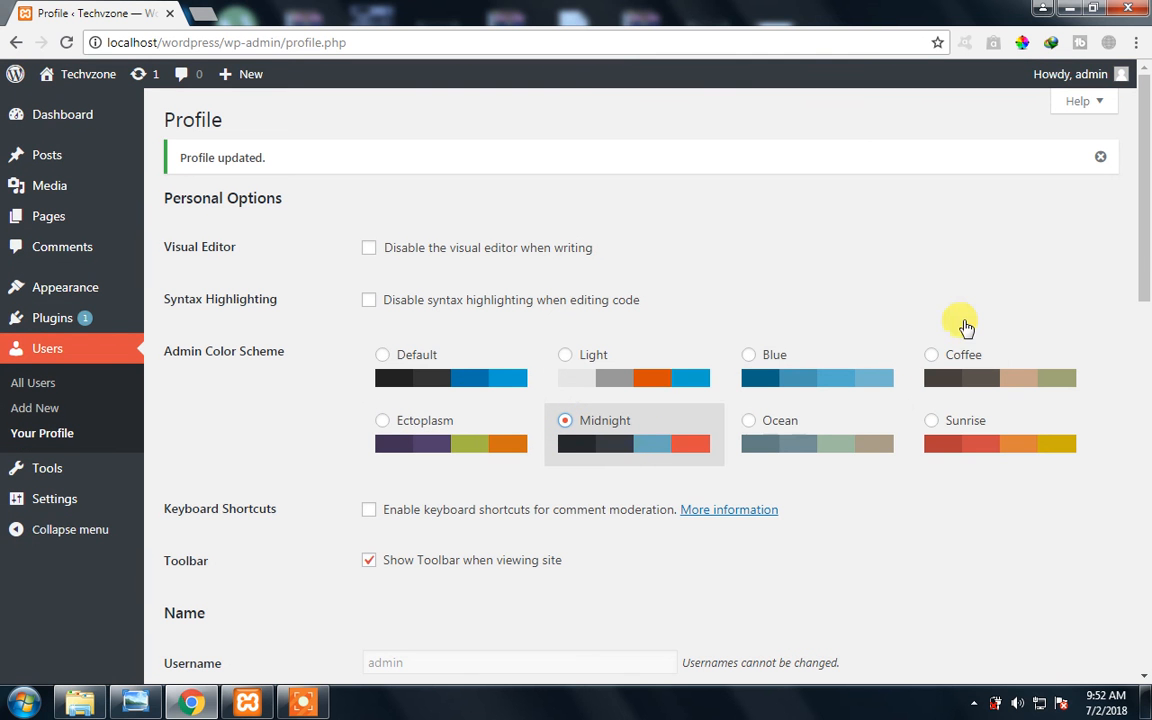
# - Look over the Keyboard Shortcuts and Toolbar options in the profile's Personal Options
pyautogui.moveTo(1147, 228); pyautogui.dragTo(1150, 243)
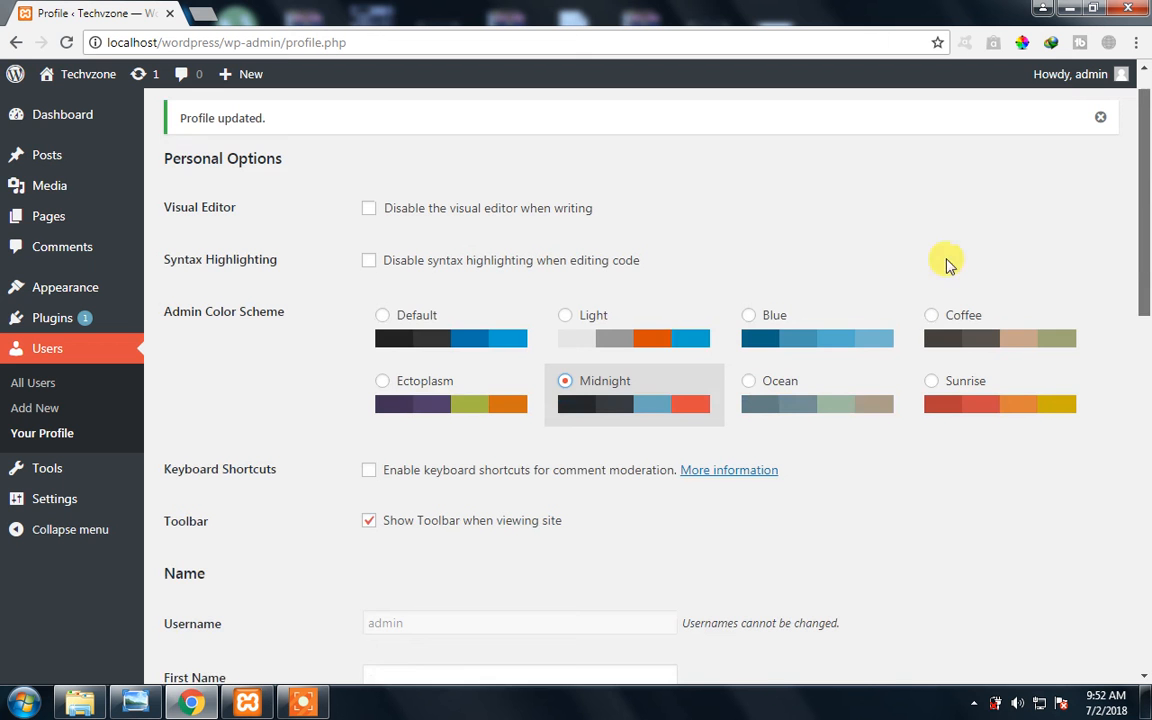
pyautogui.scroll(-1, 300, 283)
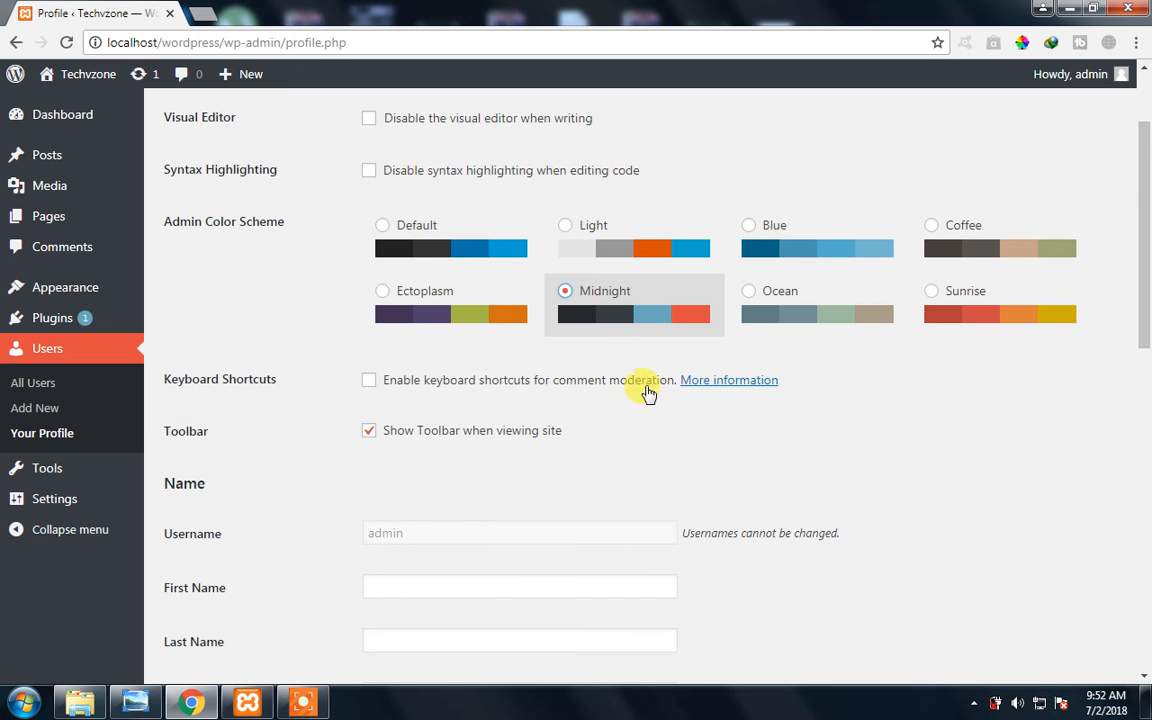
pyautogui.moveTo(456, 391); pyautogui.dragTo(566, 392)
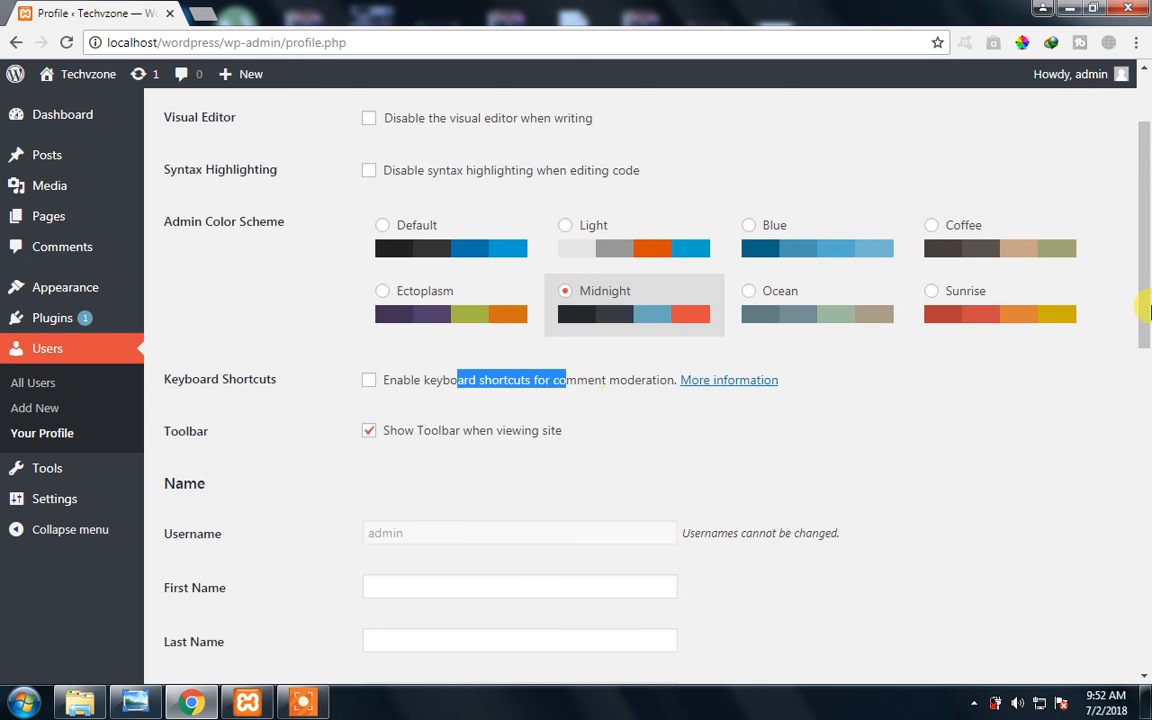
pyautogui.scroll(-1, 1146, 316)
pyautogui.click(222, 370)
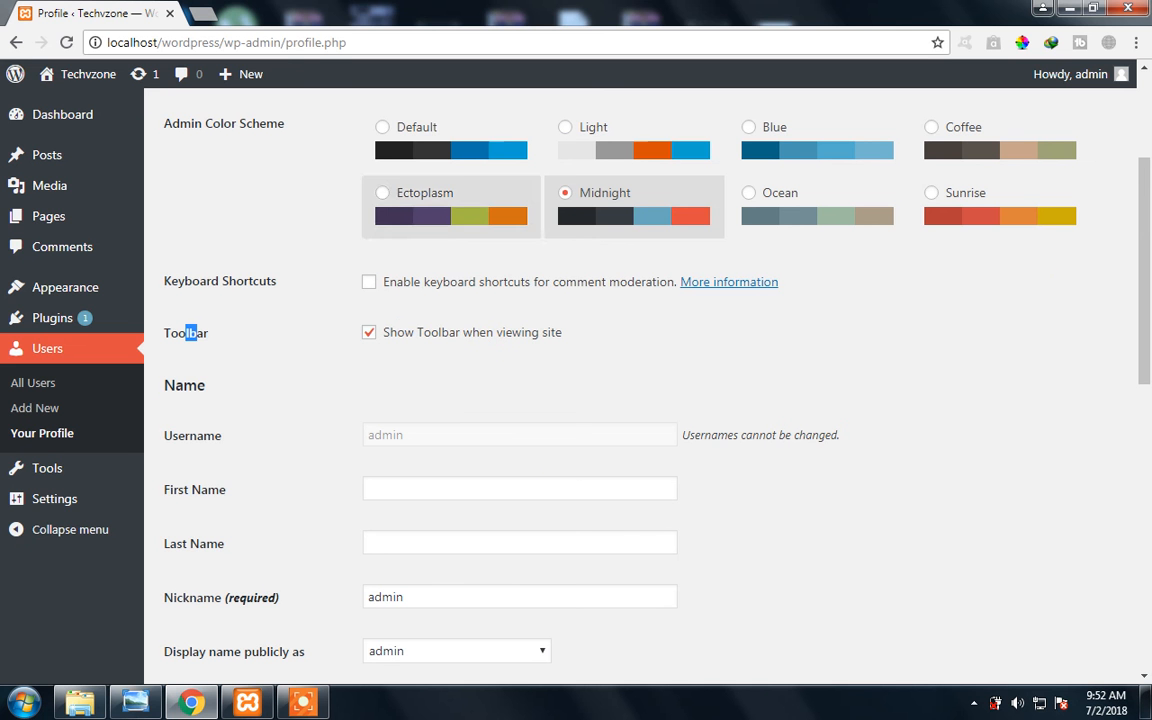
# - Open the Techvzone site's front page in a new browser tab and look through it down to the footer
pyautogui.moveTo(62, 86)
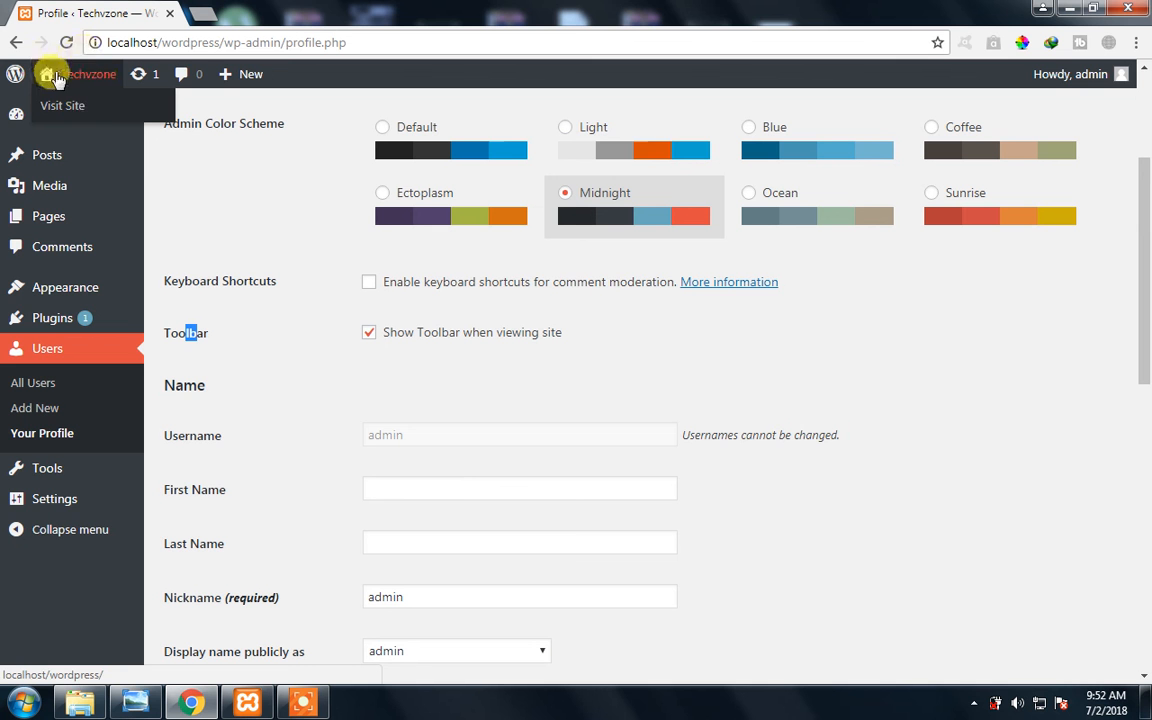
pyautogui.rightClick(90, 120)
pyautogui.click(91, 123)
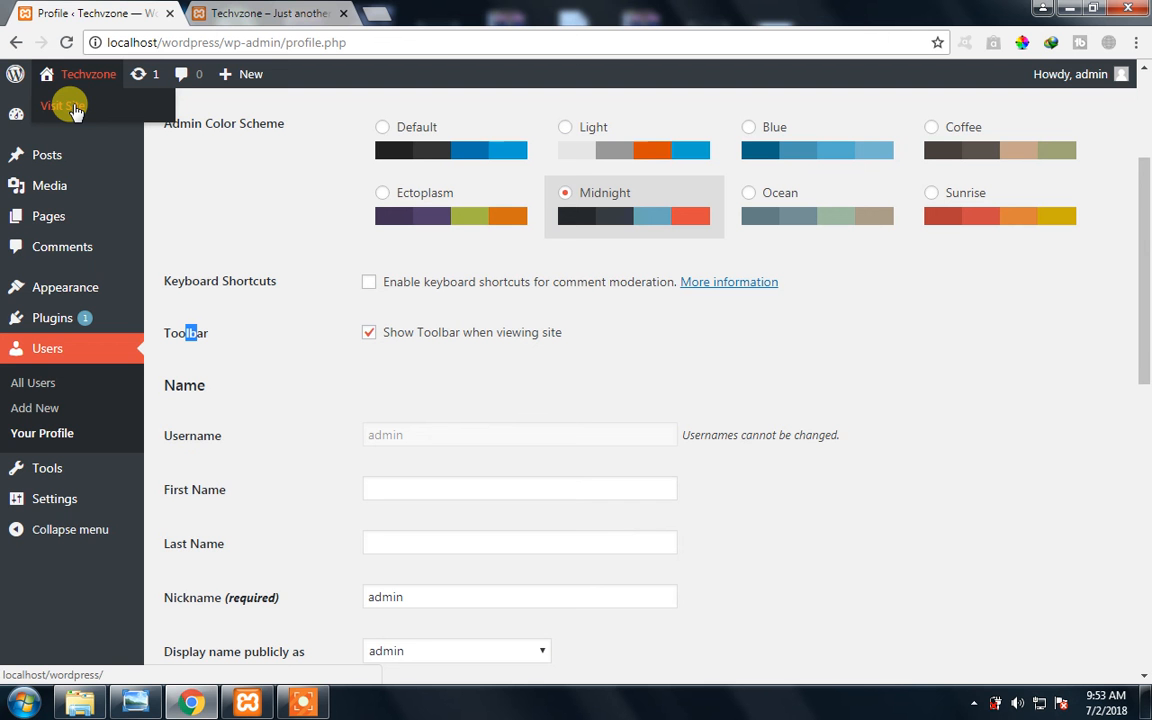
pyautogui.click(241, 13)
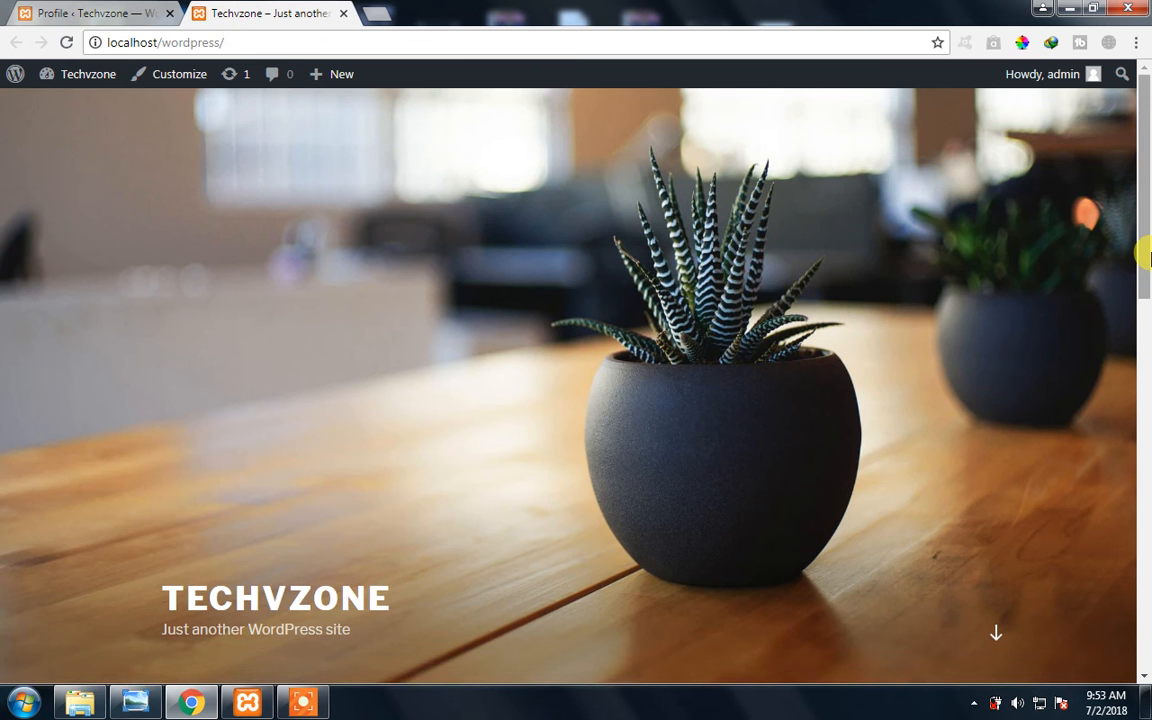
pyautogui.moveTo(1147, 238); pyautogui.dragTo(1147, 643)
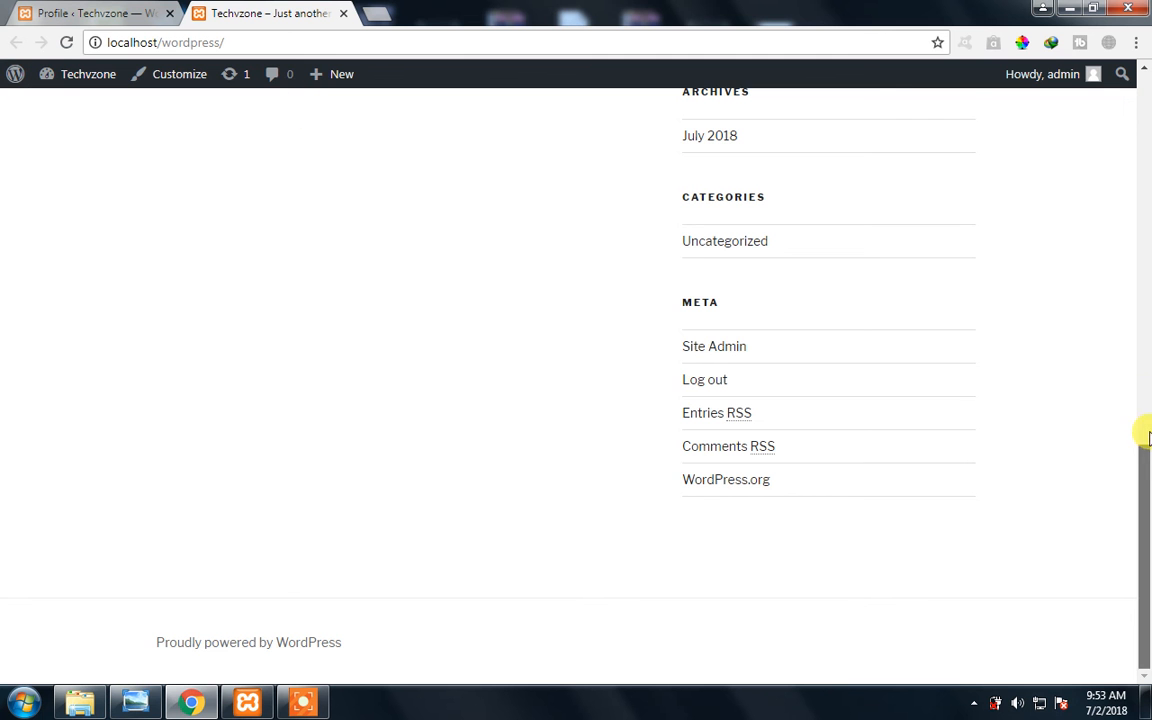
pyautogui.moveTo(1144, 430); pyautogui.dragTo(1145, 520)
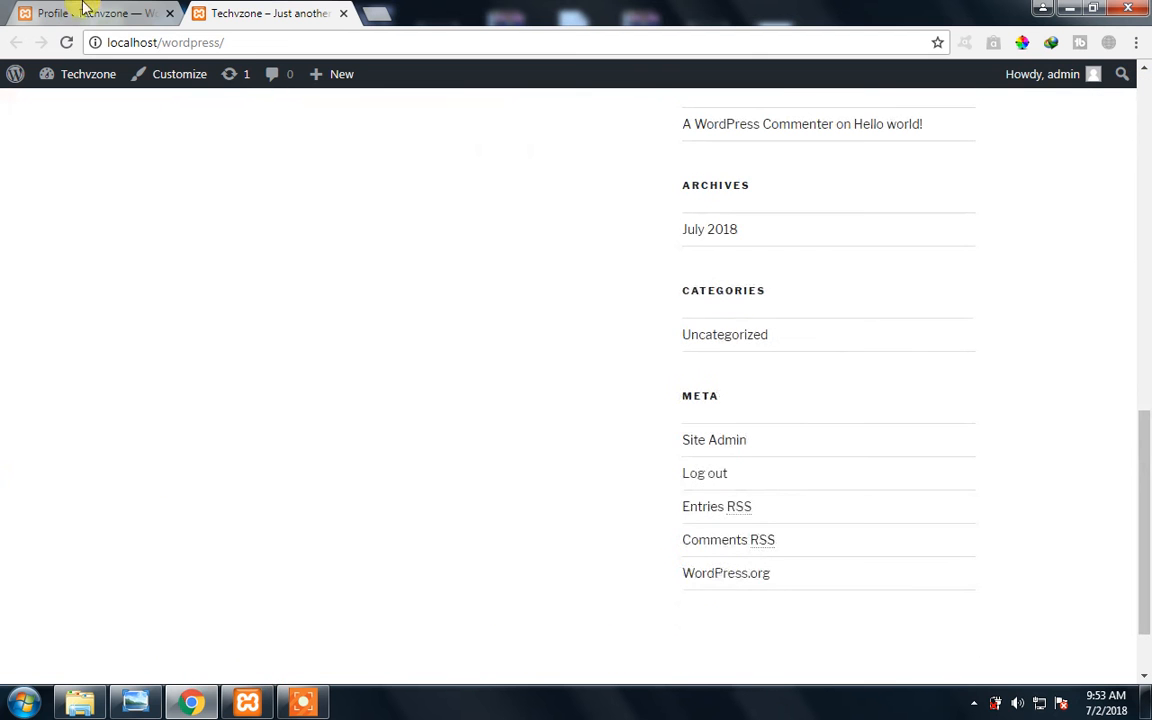
# - Compare the profile's Toolbar option with the toolbar shown on the site's front page
pyautogui.click(85, 10)
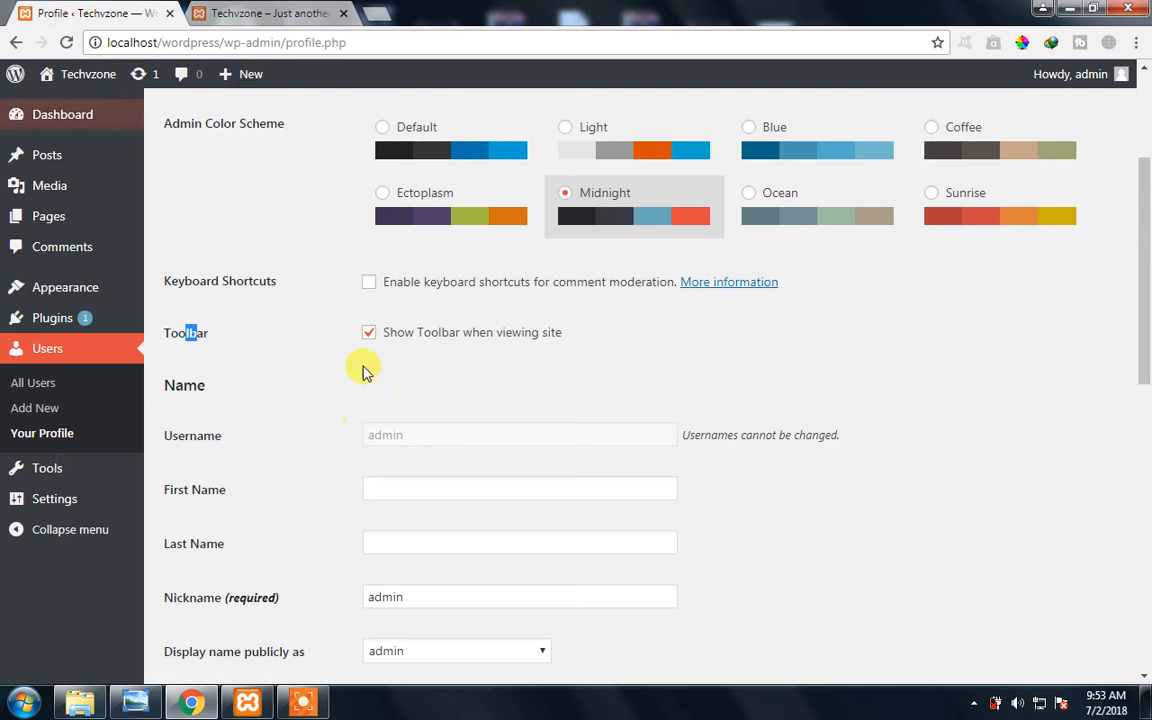
pyautogui.click(202, 338)
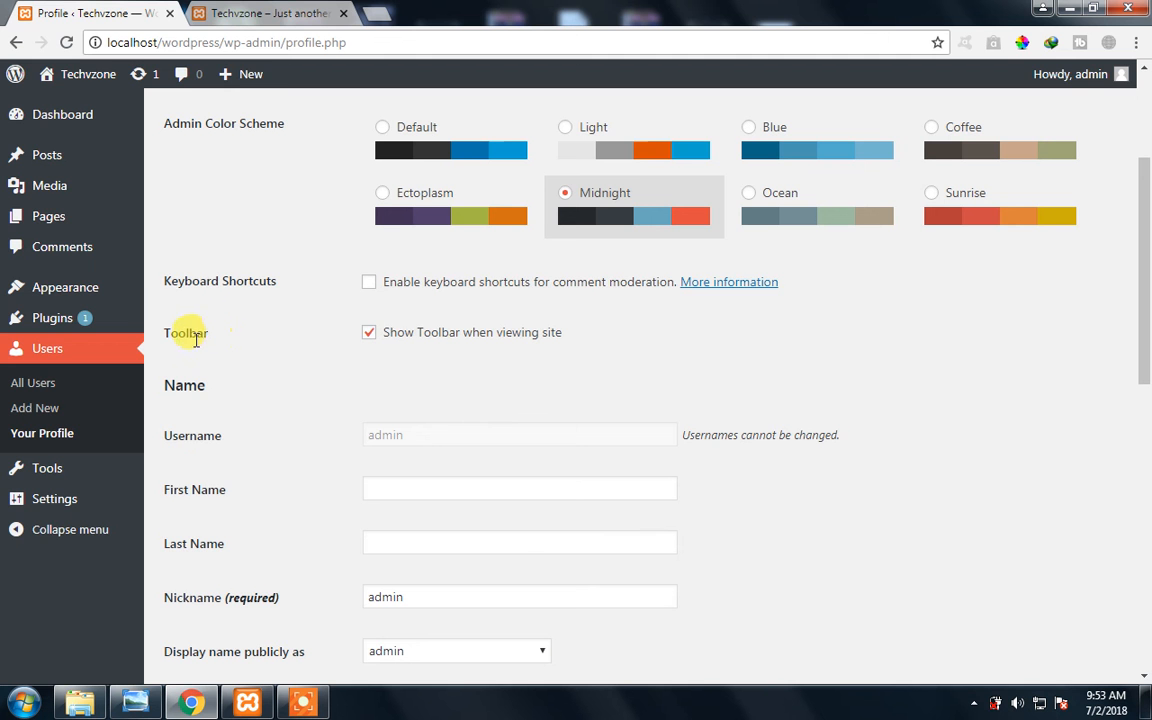
pyautogui.click(265, 13)
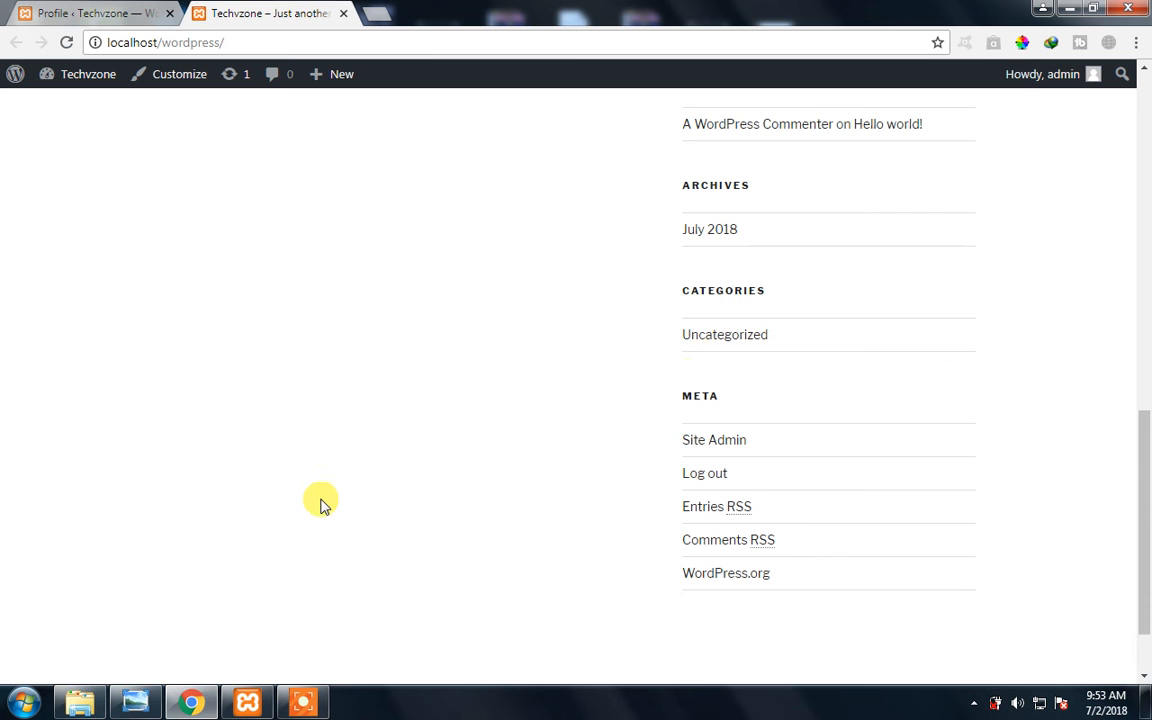
pyautogui.scroll(3, 488, 337)
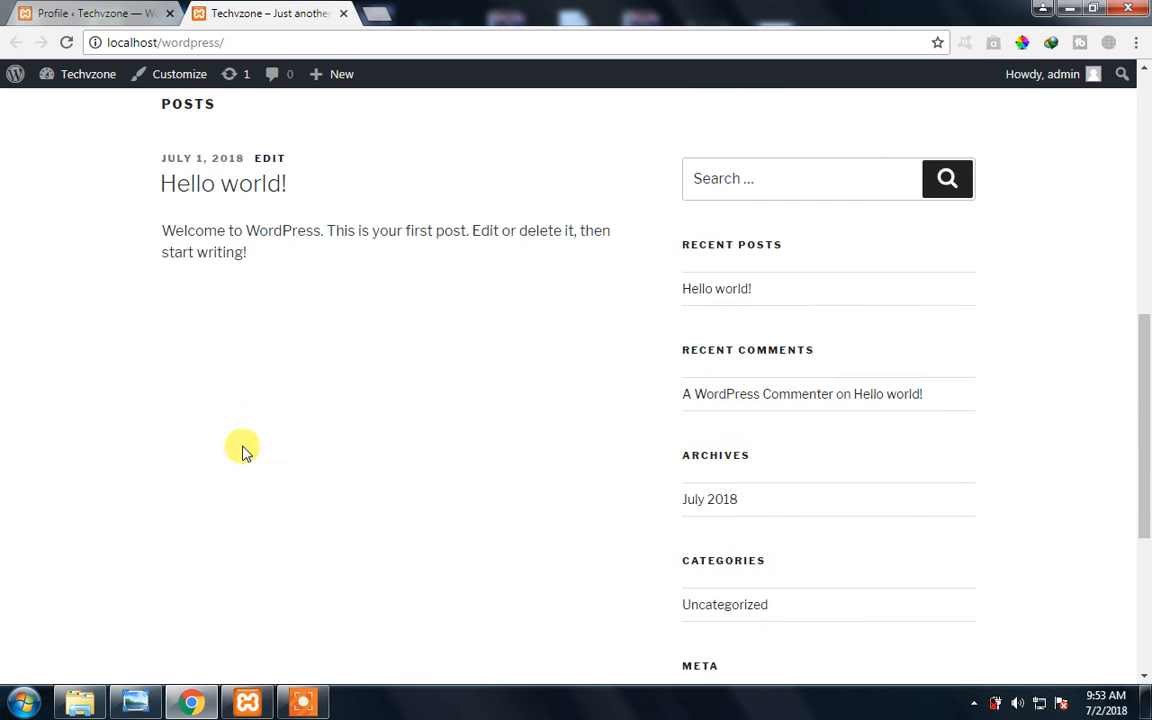
# - Save the profile with the toolbar turned off for viewing the site, and reload the front page to check it
pyautogui.click(27, 8)
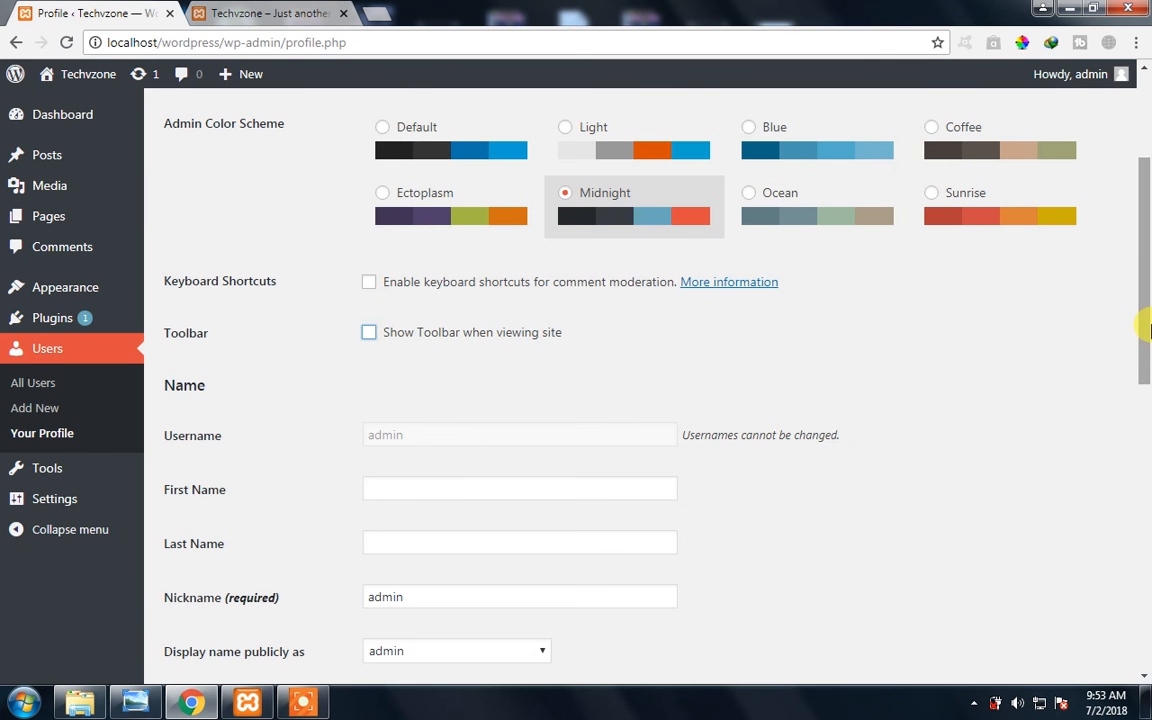
pyautogui.moveTo(1144, 388); pyautogui.dragTo(1143, 580)
pyautogui.click(201, 604)
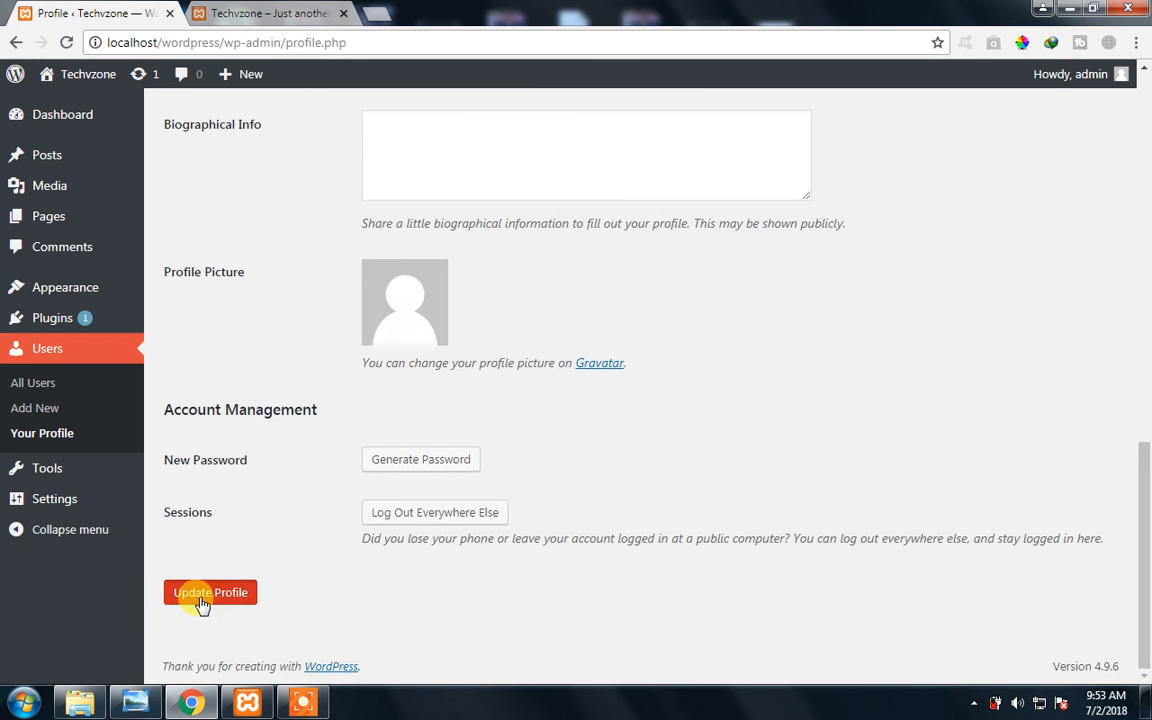
pyautogui.click(253, 12)
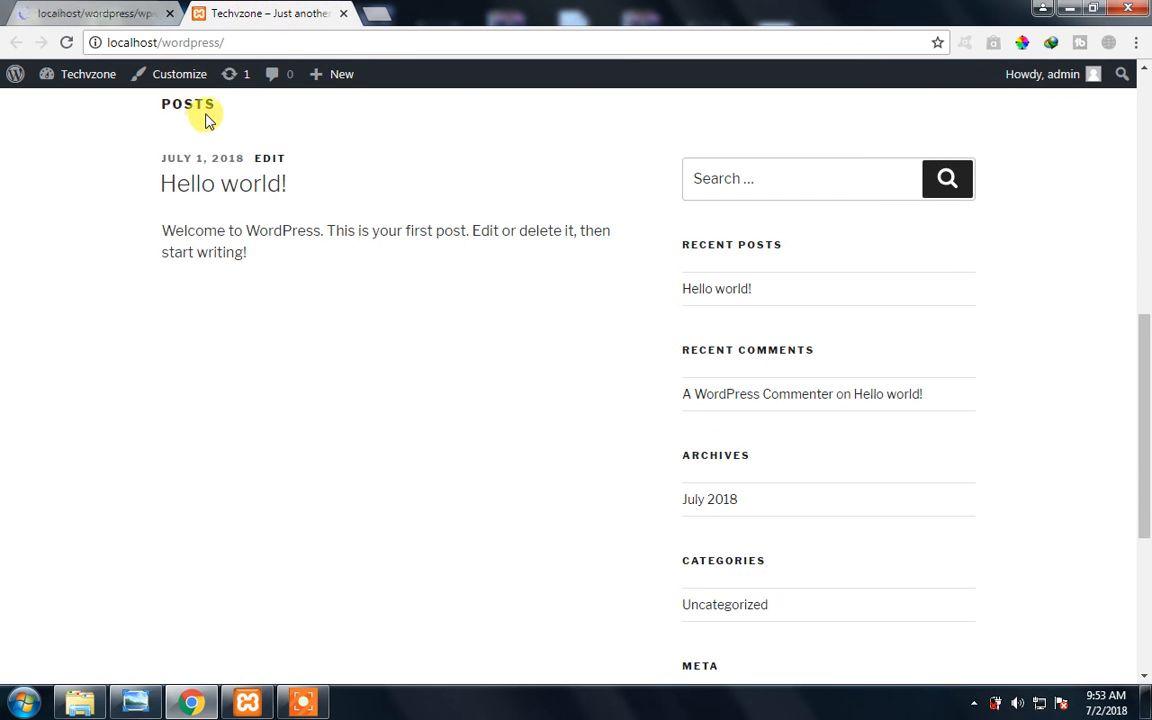
pyautogui.press('F5')
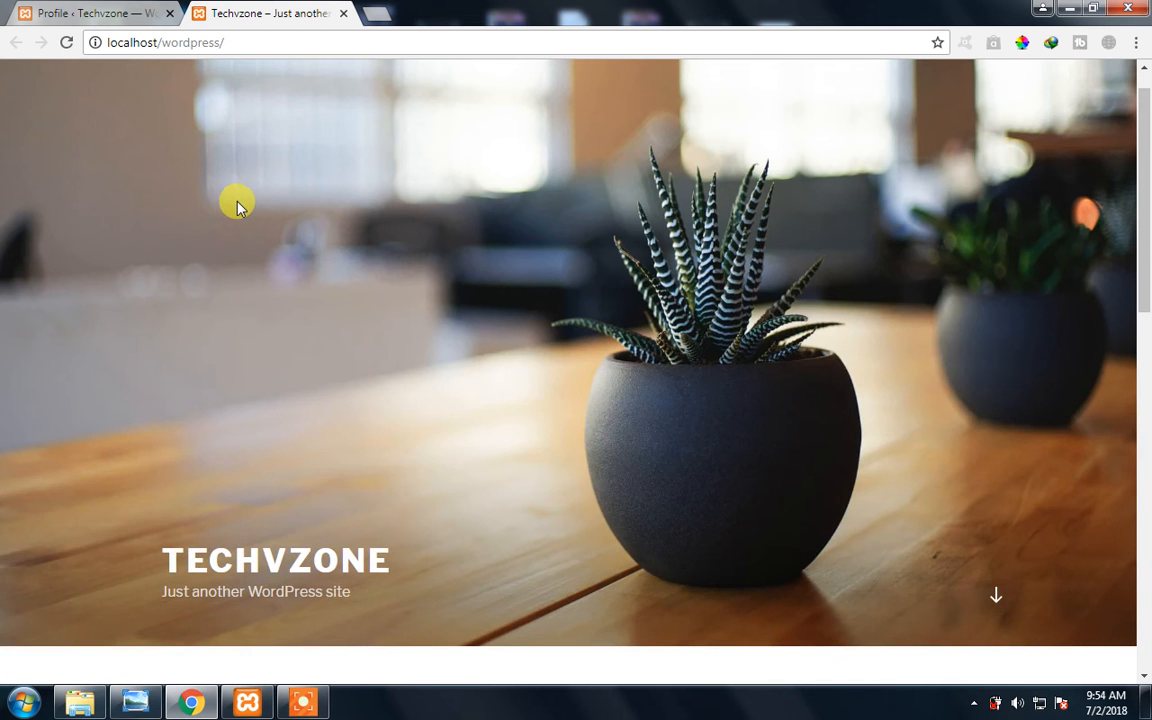
# - Re-enable the toolbar for viewing the site and update the profile, reloading the front page to check it
pyautogui.click(68, 12)
pyautogui.scroll(-3, 393, 313)
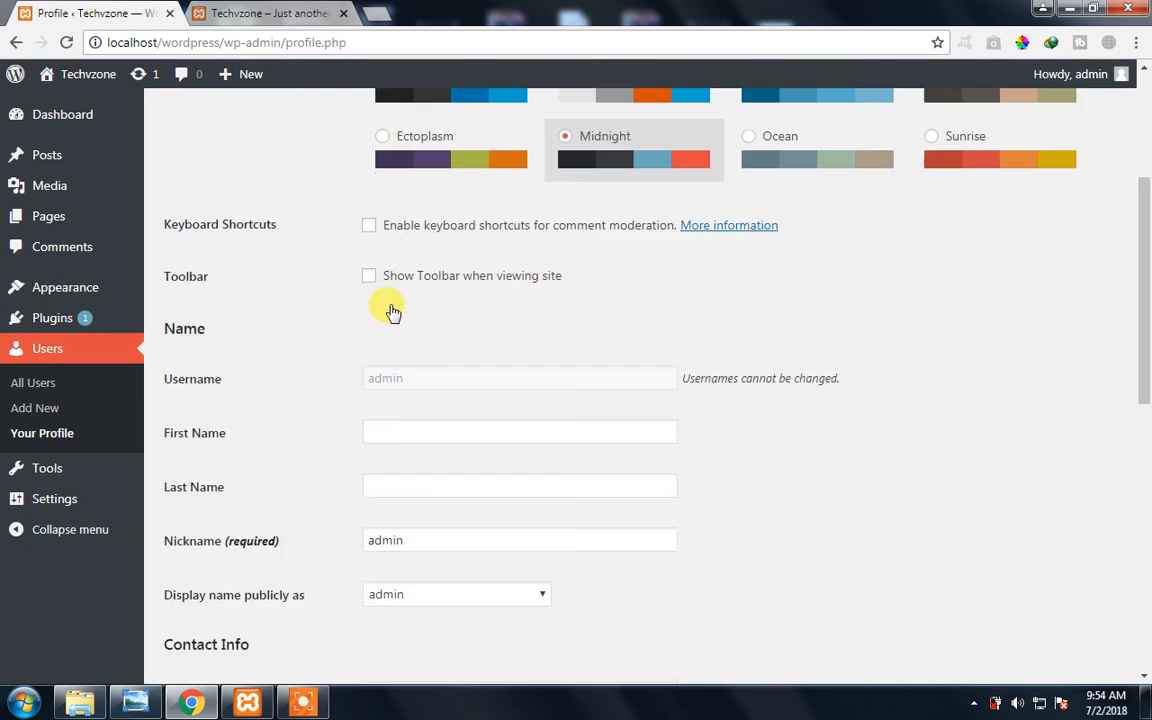
pyautogui.scroll(-2, 393, 313)
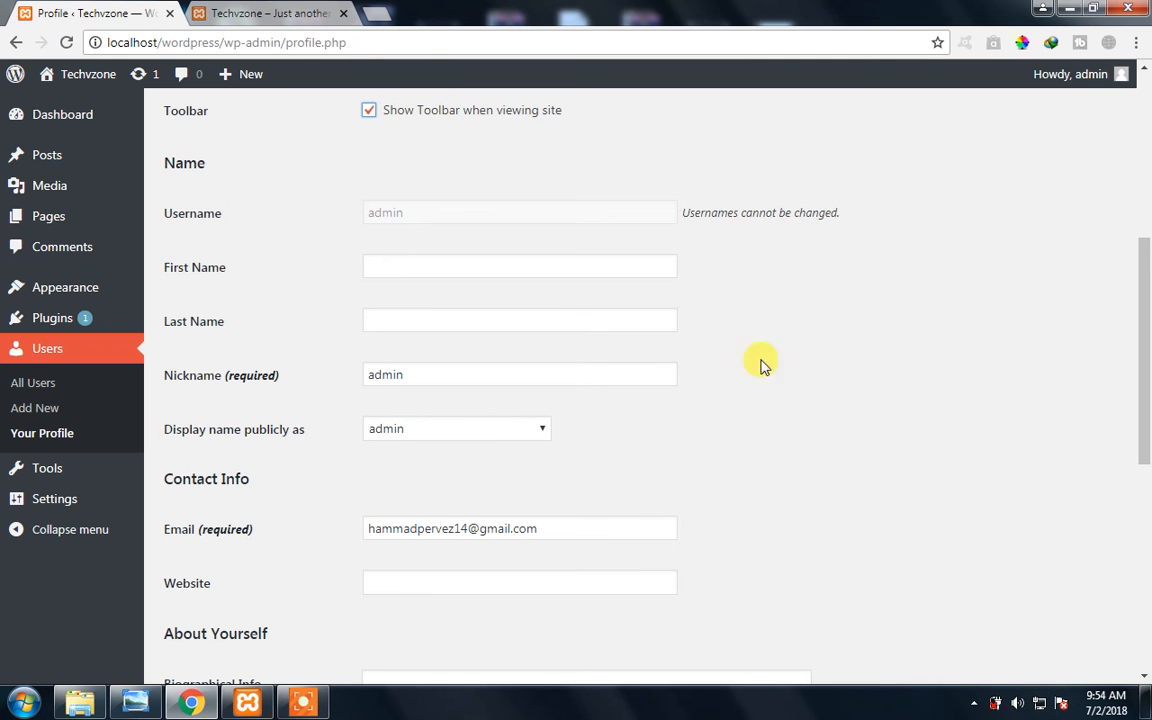
pyautogui.scroll(-4, 300, 310)
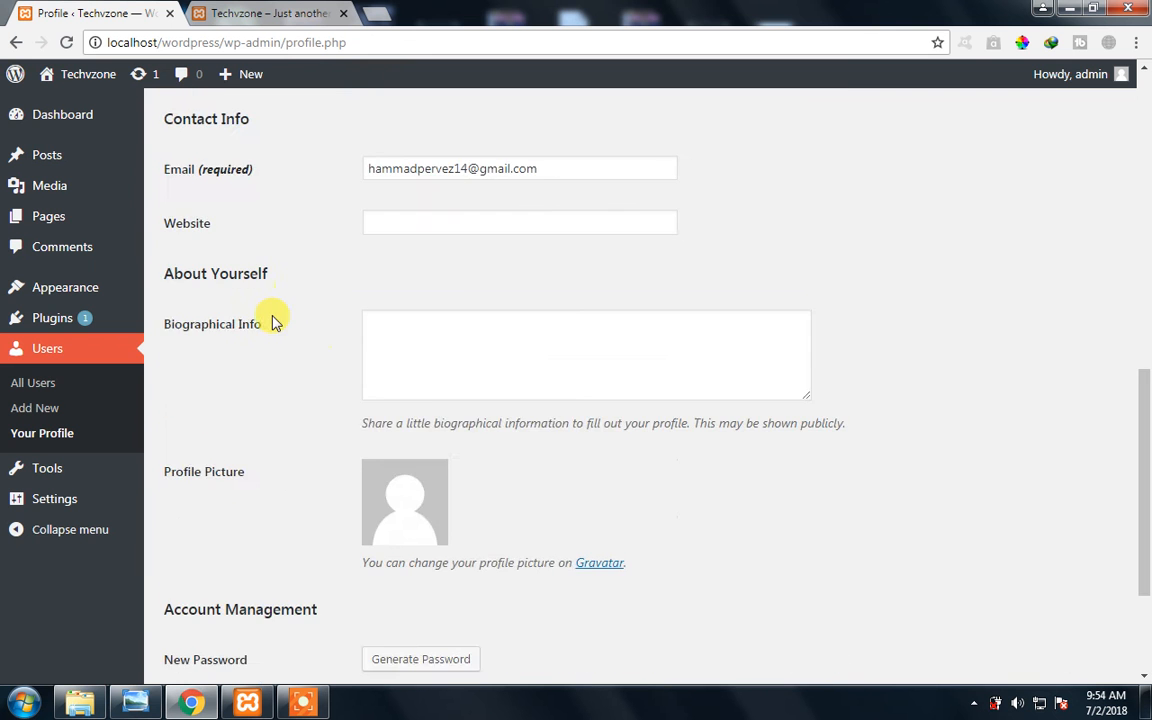
pyautogui.scroll(-2, 275, 323)
pyautogui.click(203, 597)
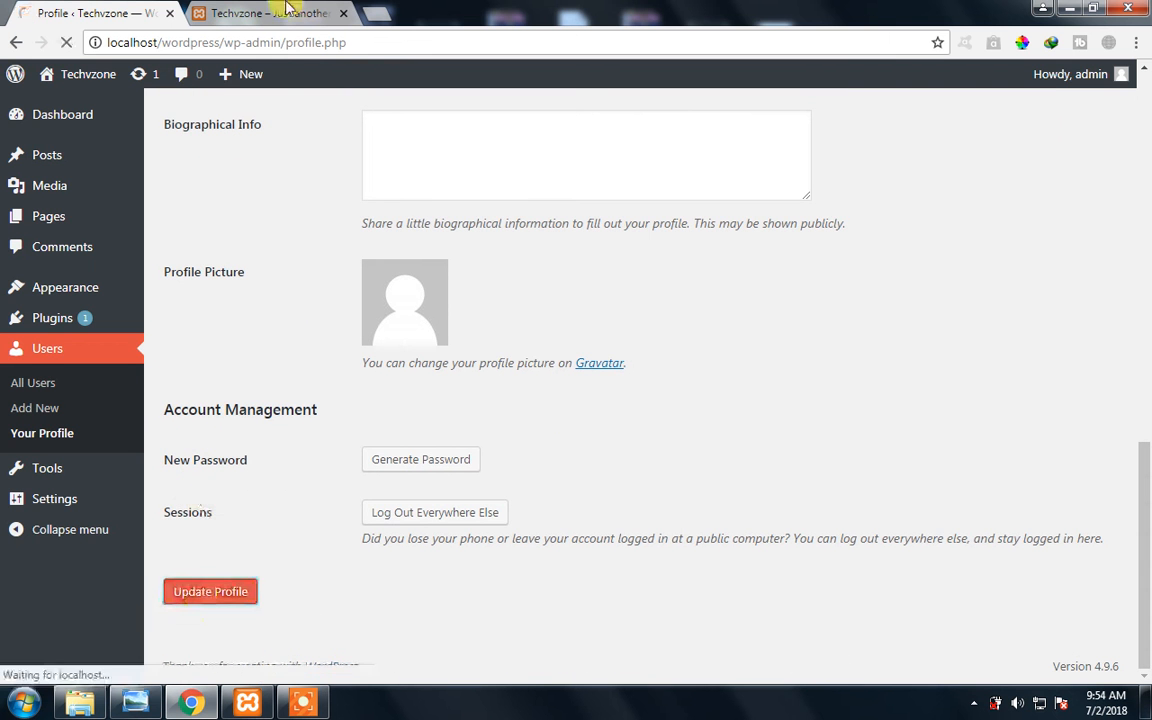
pyautogui.click(286, 12)
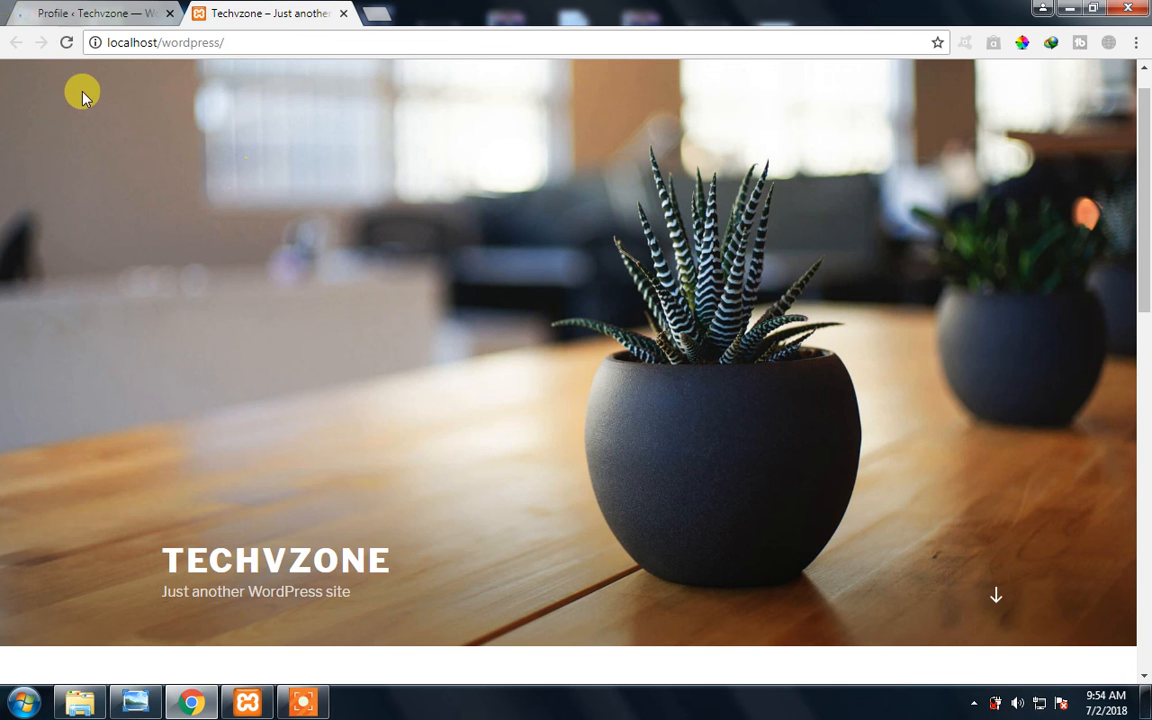
pyautogui.press('F5')
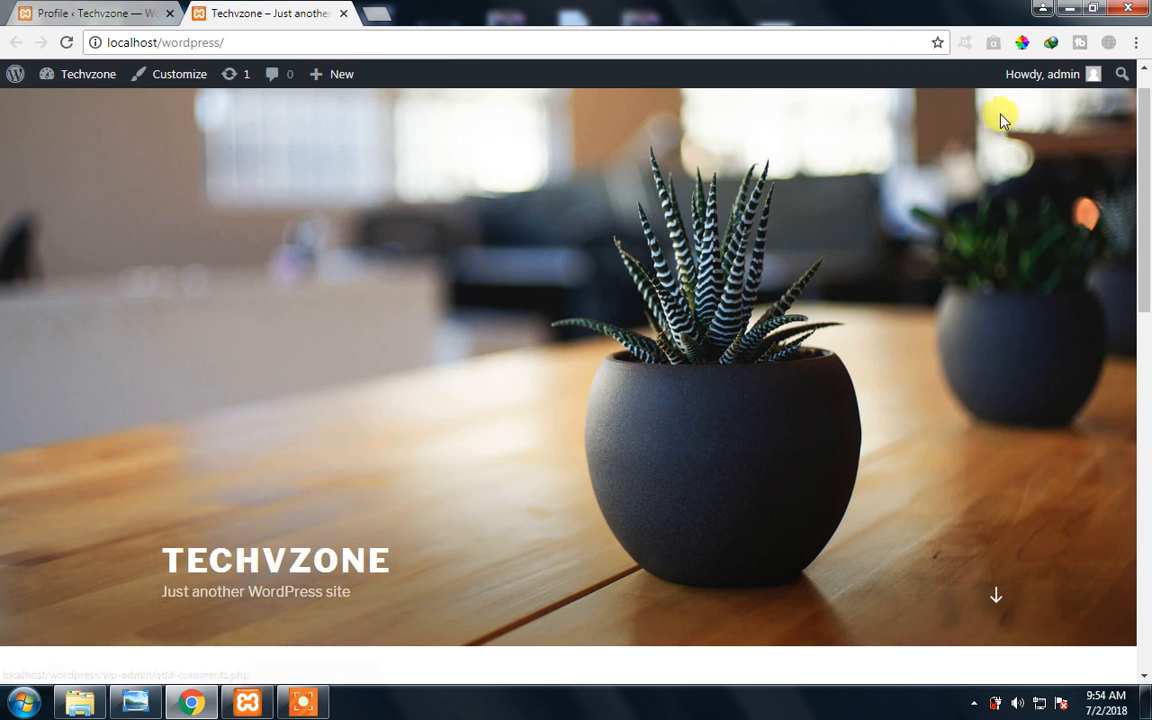
# - Return to the profile and examine the Name section's first name, last name, nickname and public display name fields
pyautogui.click(18, 8)
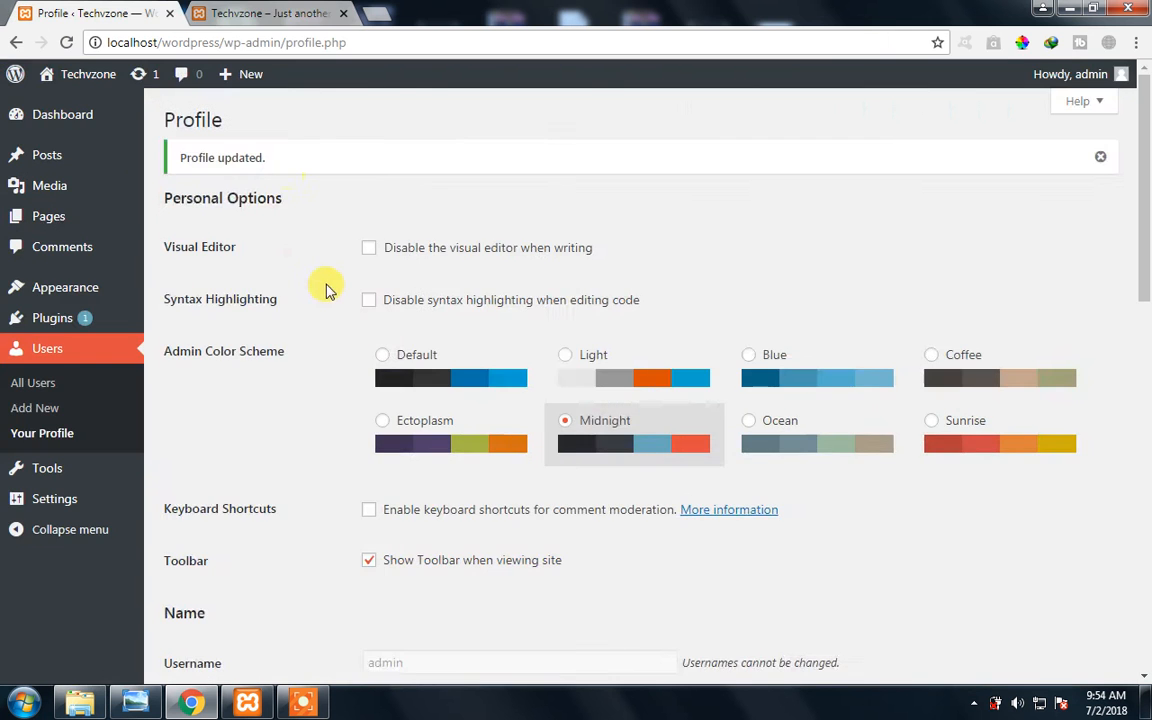
pyautogui.scroll(-3, 324, 288)
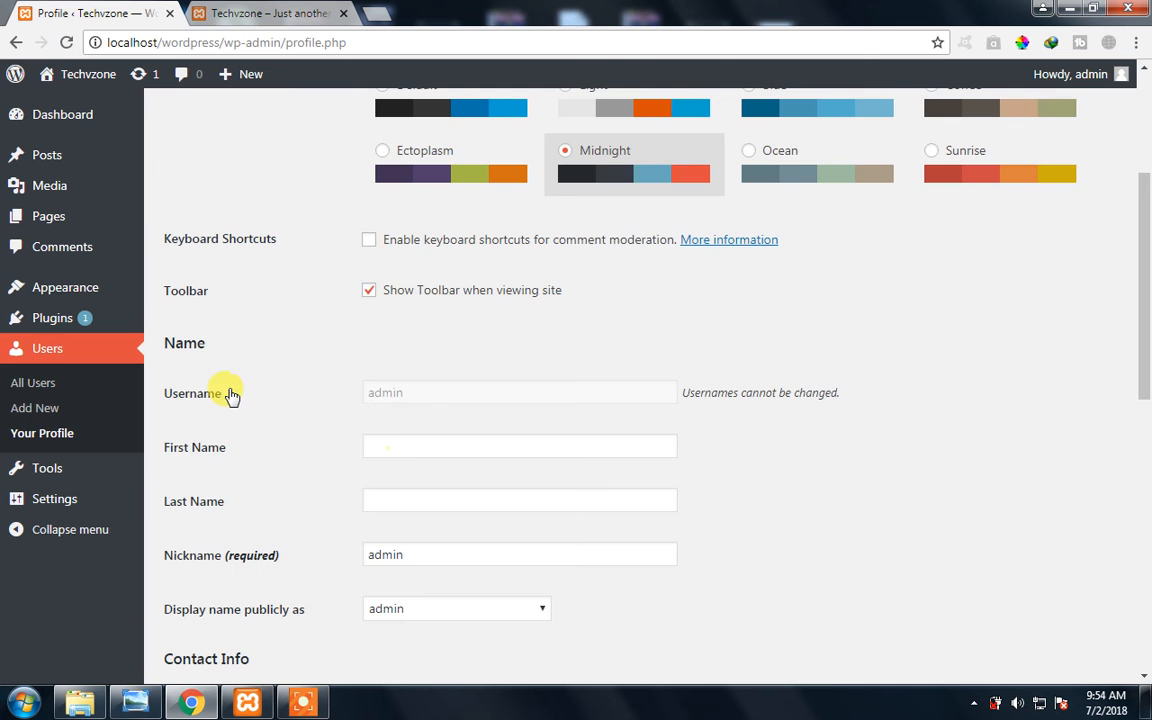
pyautogui.scroll(-2, 229, 393)
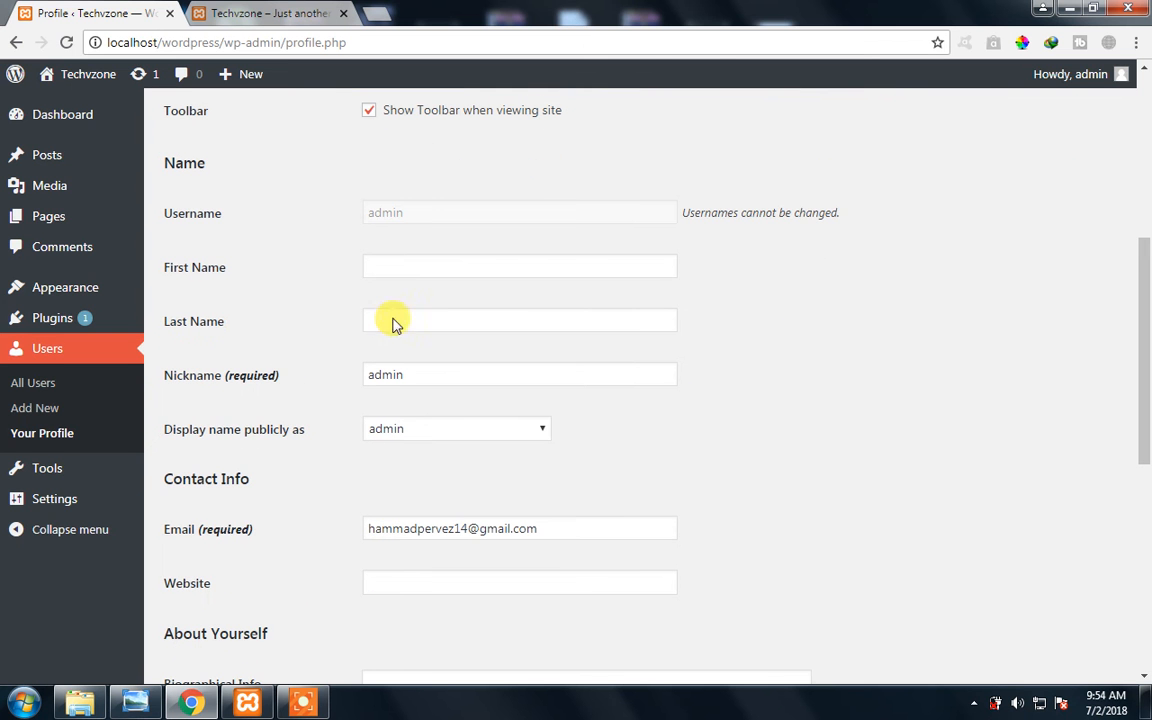
pyautogui.click(502, 265)
pyautogui.click(290, 318)
pyautogui.click(420, 318)
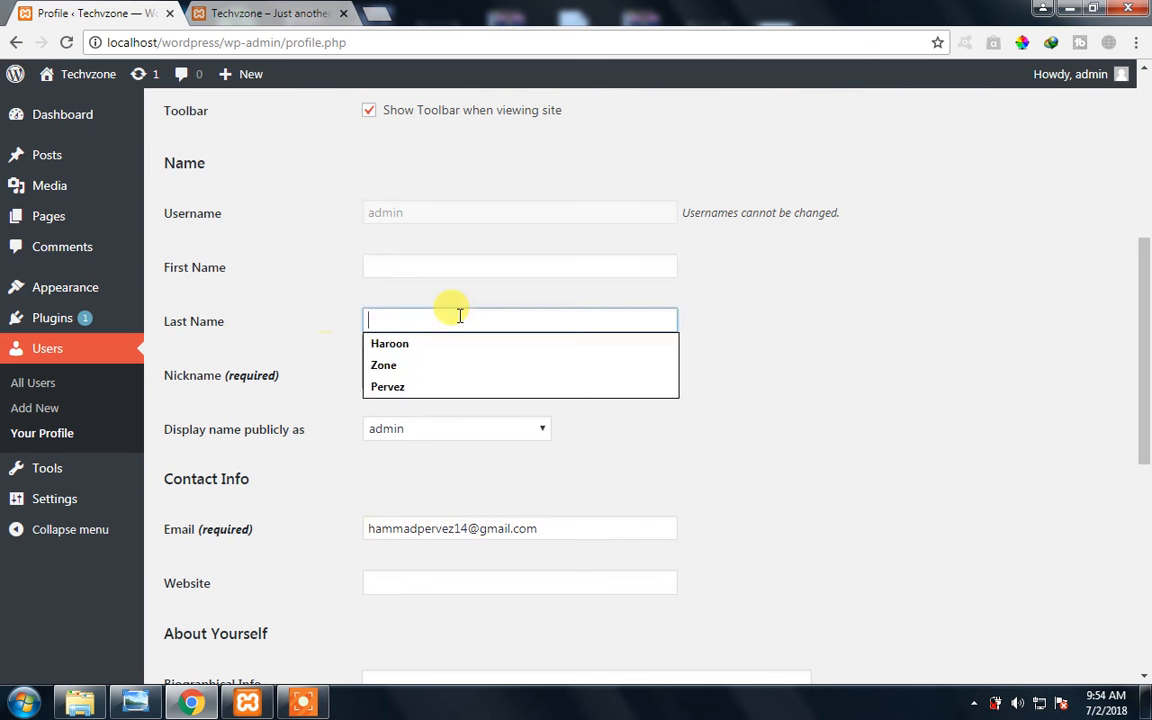
pyautogui.click(295, 330)
pyautogui.click(425, 374)
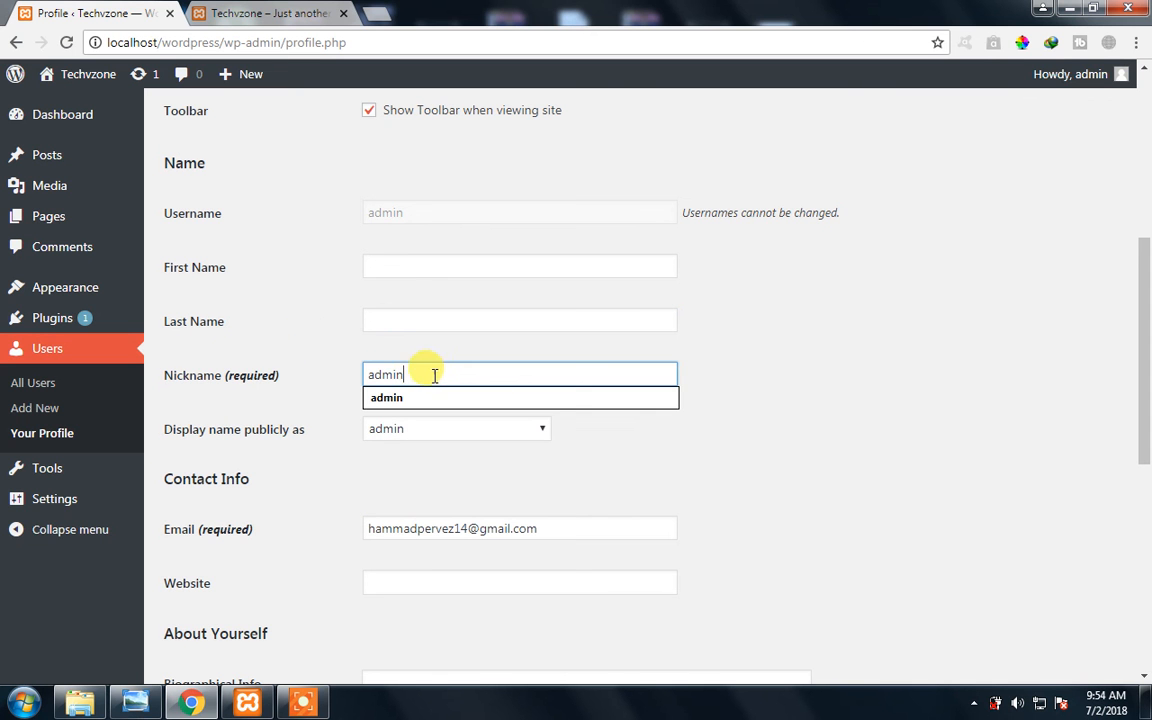
pyautogui.click(765, 341)
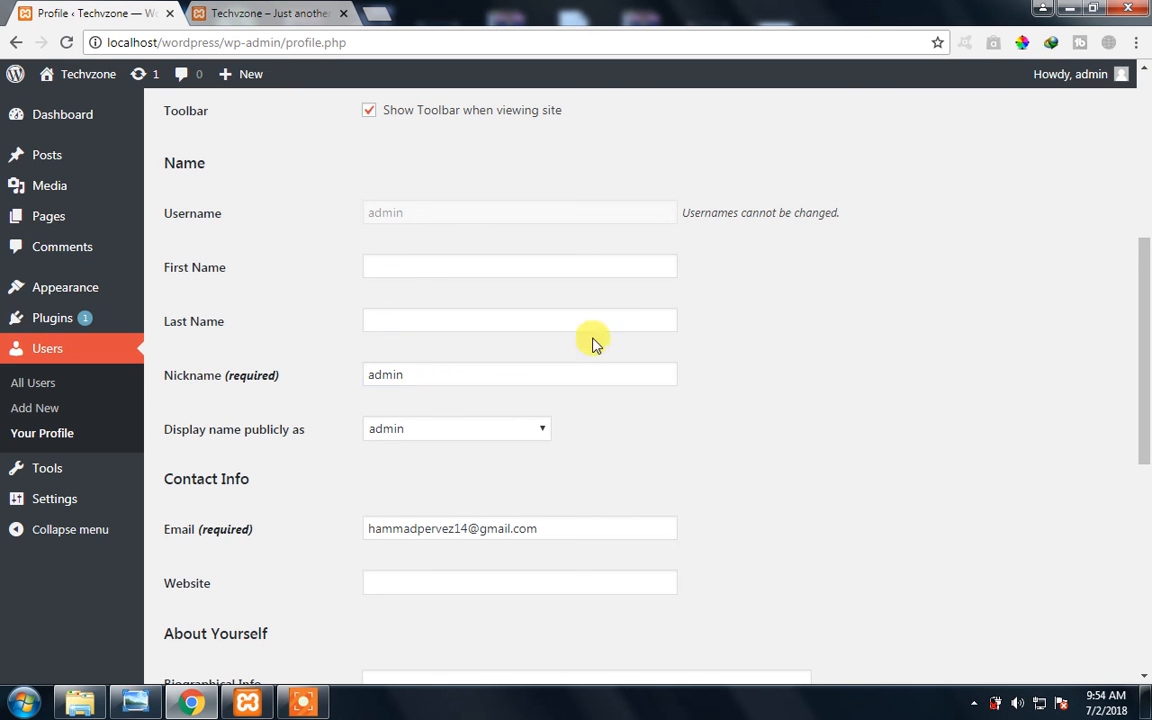
pyautogui.click(417, 442)
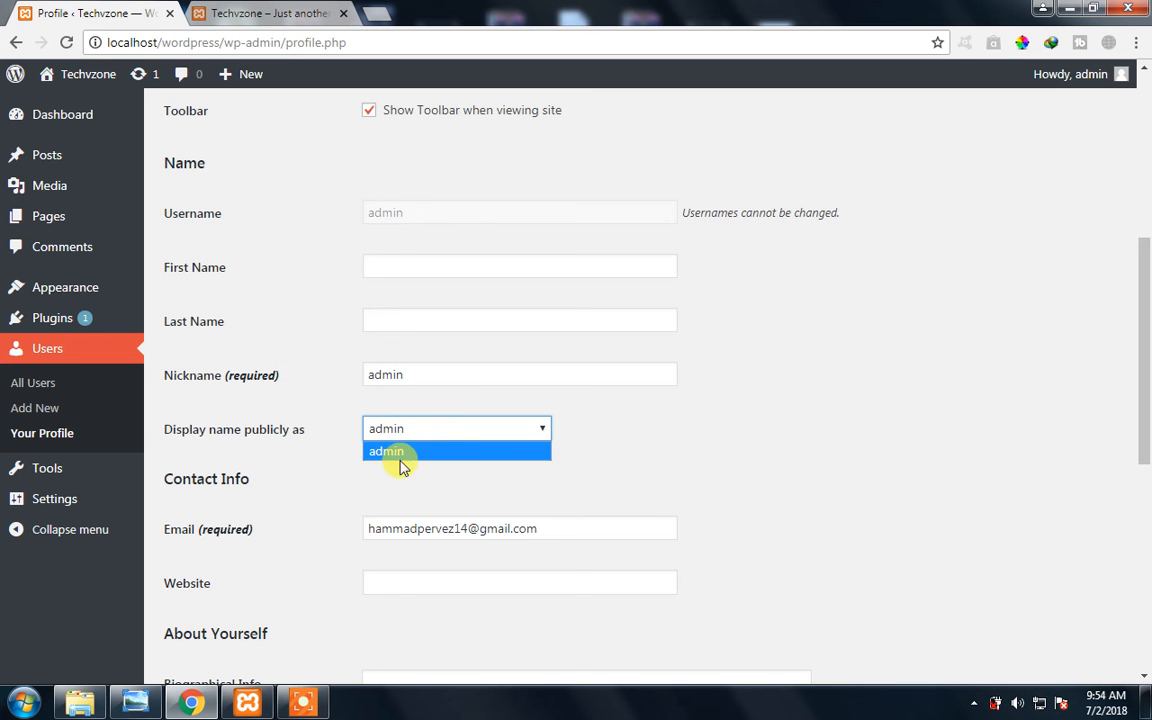
pyautogui.click(418, 372)
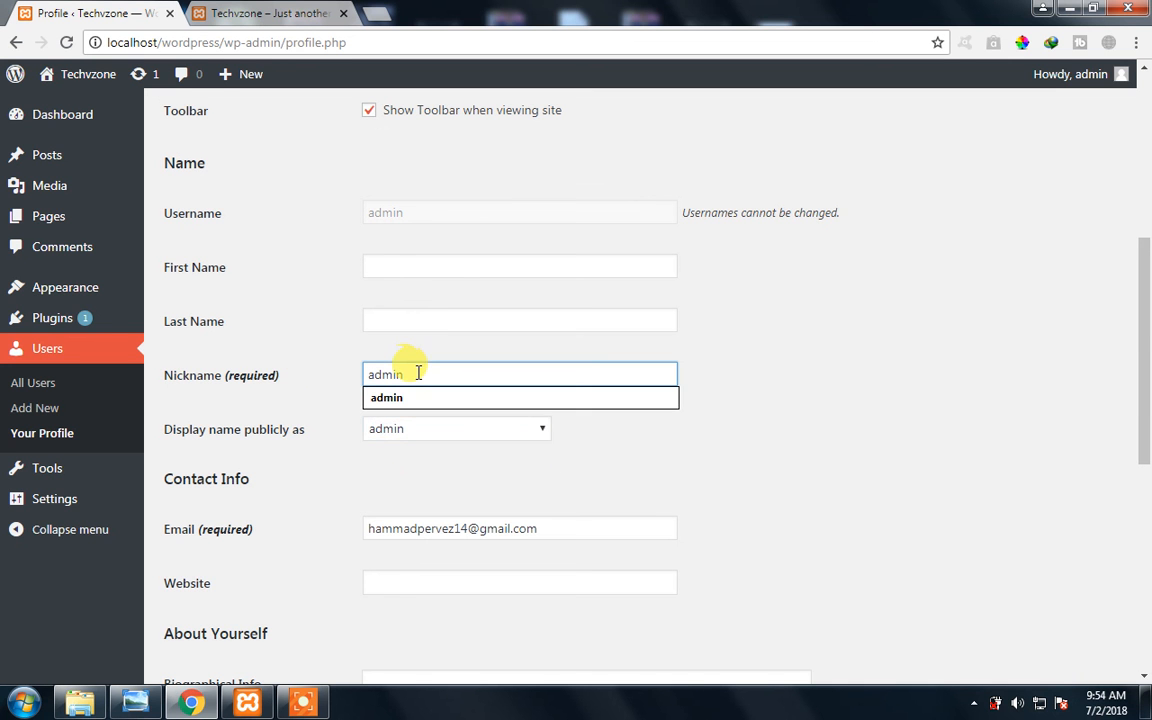
# - Fill in the profile's first name and last name with the account owner's name
pyautogui.click(417, 260)
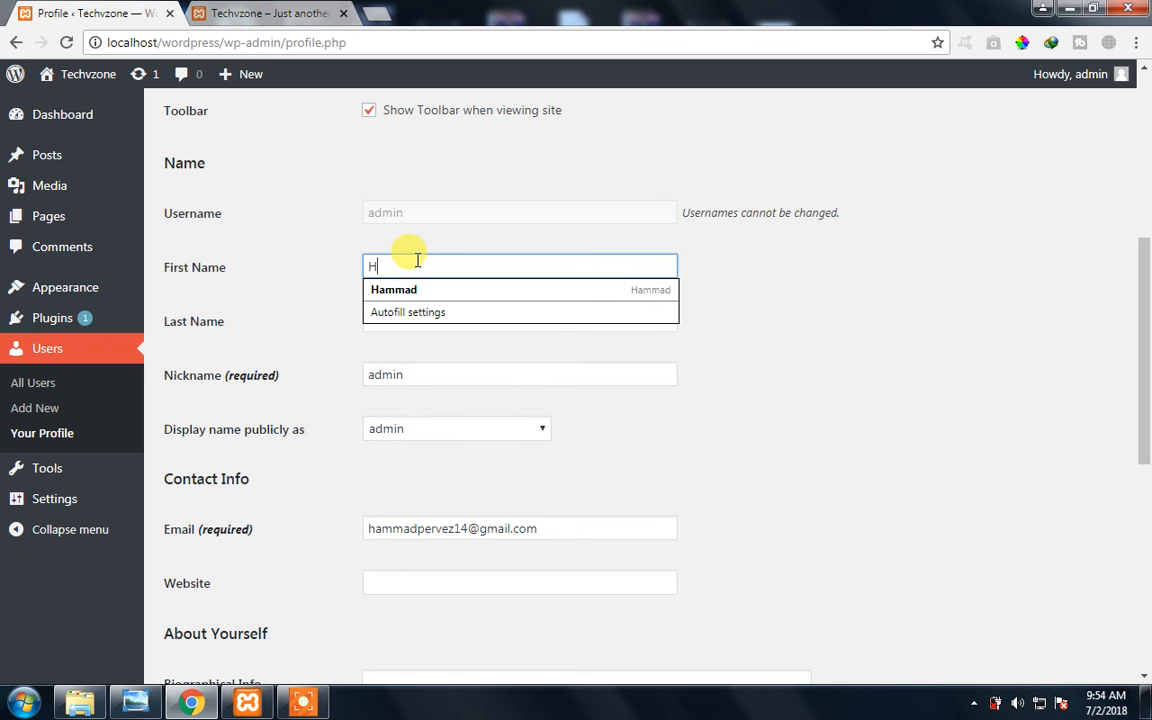
pyautogui.press('Tab')
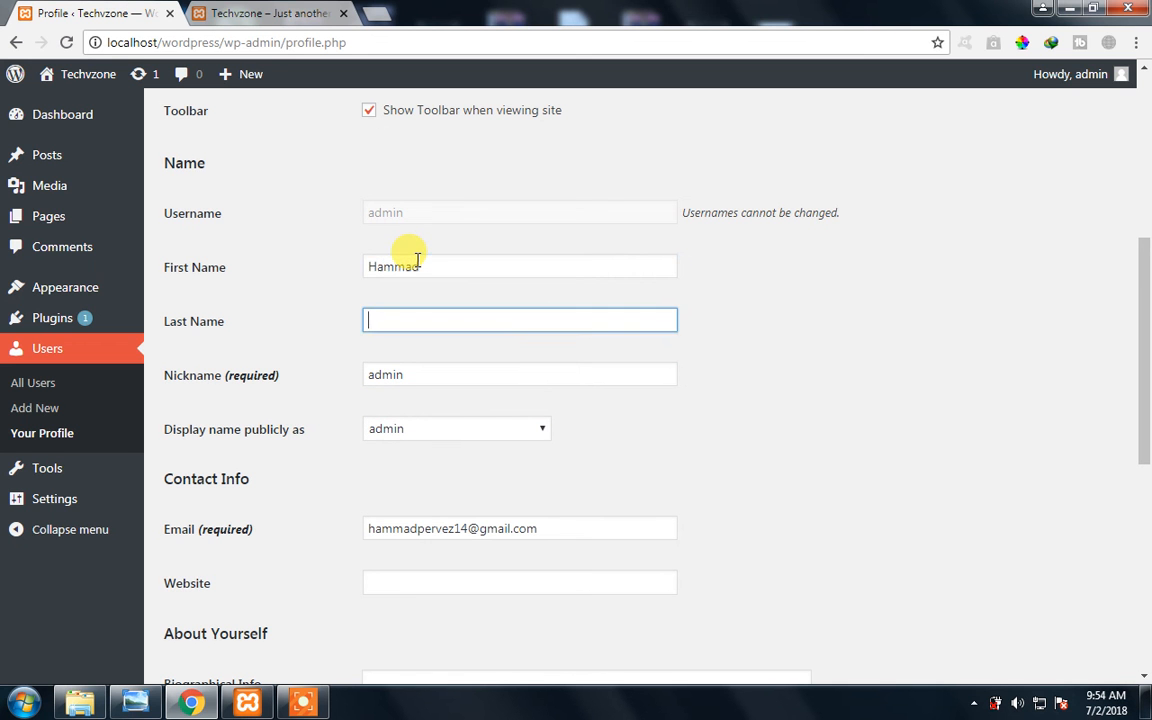
pyautogui.write('Pervez')
pyautogui.press('Tab')
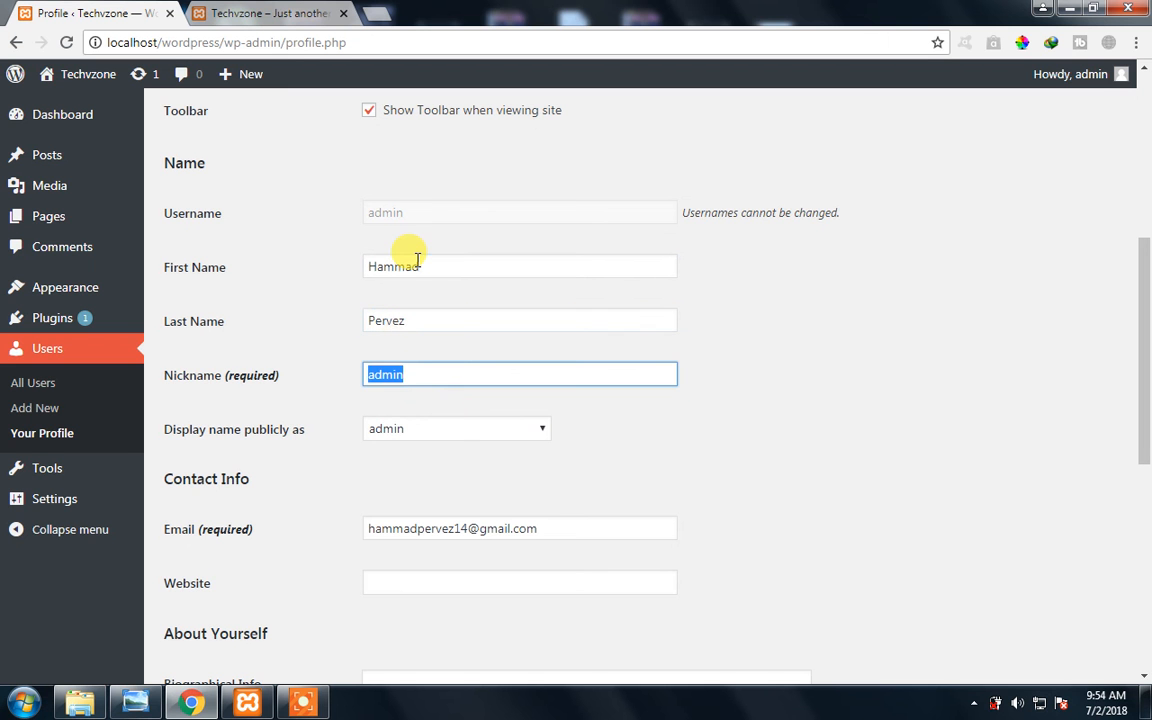
# - Set the profile's nickname to Techvzone and review the choices for the public display name
pyautogui.click(447, 430)
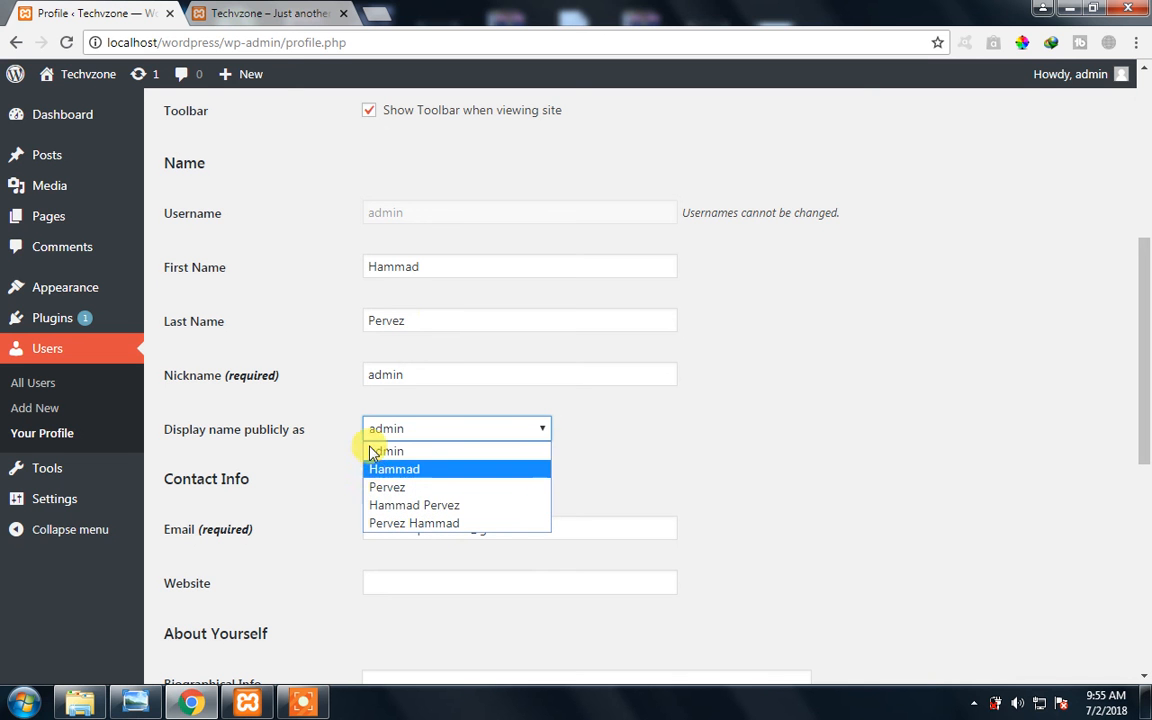
pyautogui.click(442, 380)
pyautogui.doubleClick(430, 378)
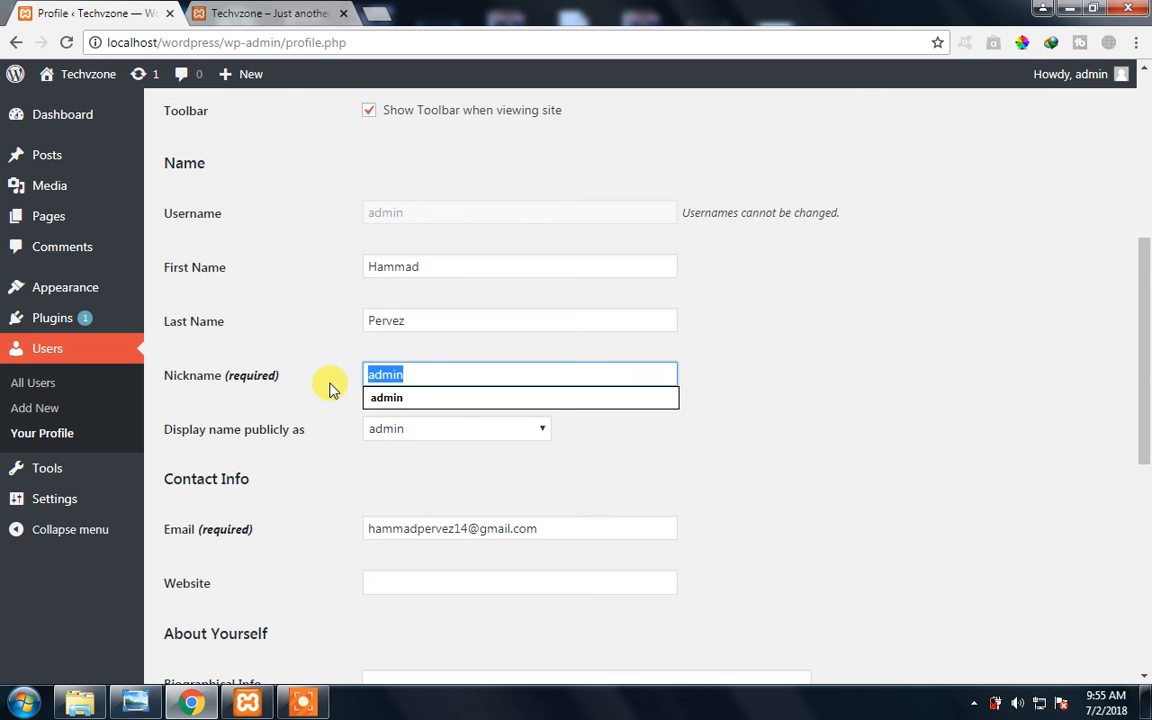
pyautogui.write('Tecj')
pyautogui.press('BackSpace')
pyautogui.write('hvzone')
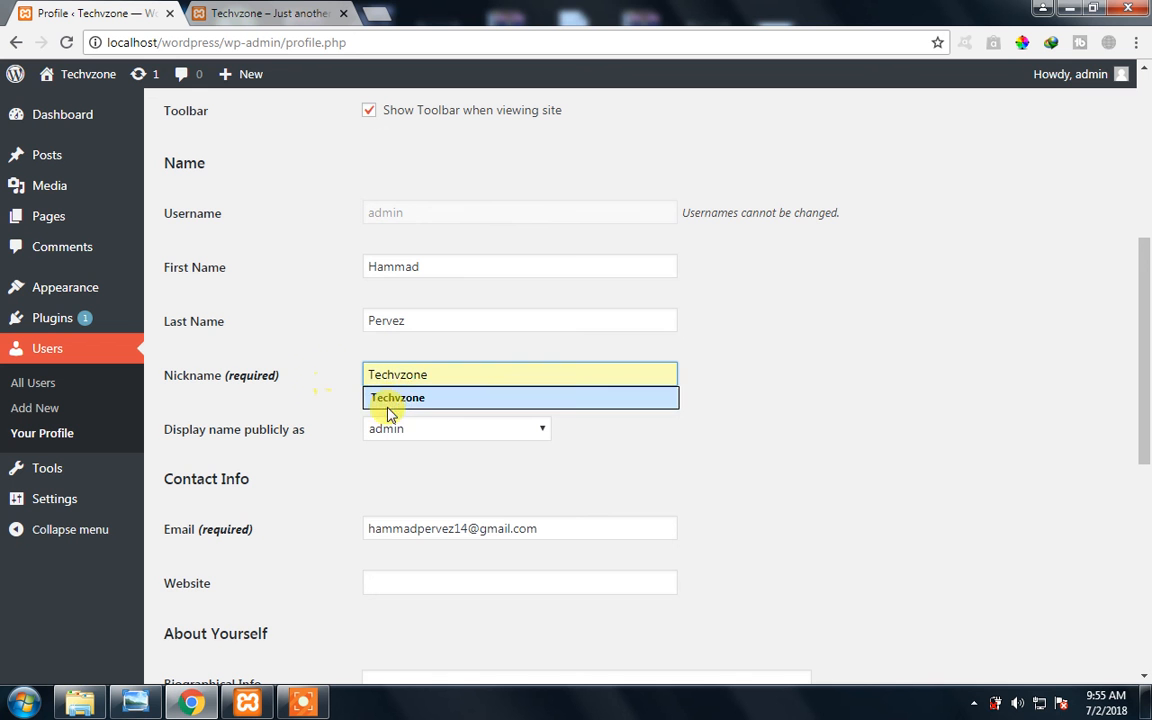
pyautogui.click(390, 400)
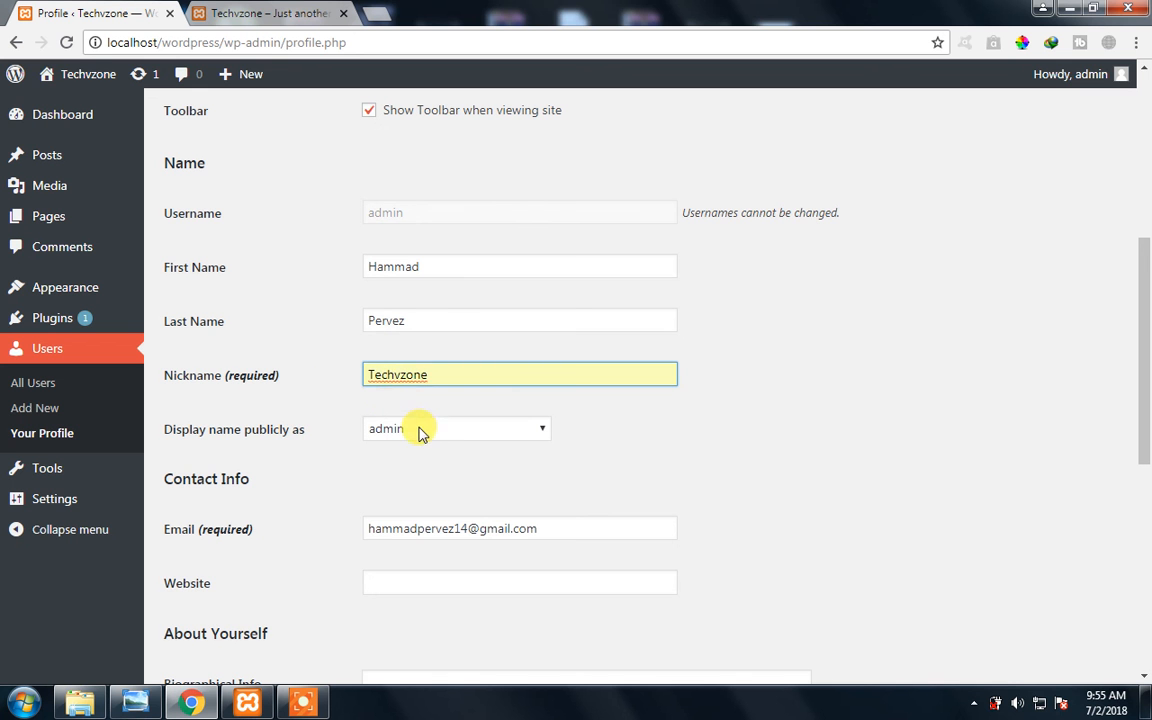
pyautogui.click(430, 429)
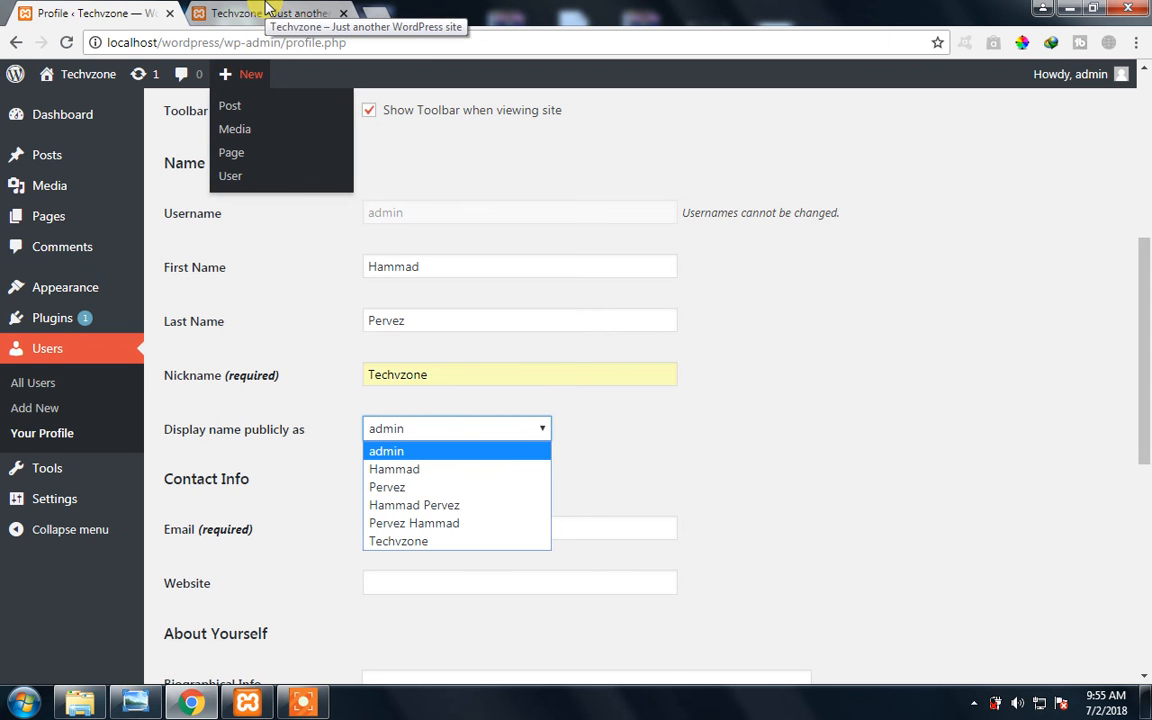
# - Open the "Hello world!" post on the site and post the comment "Obey your parents Please"
pyautogui.click(267, 9)
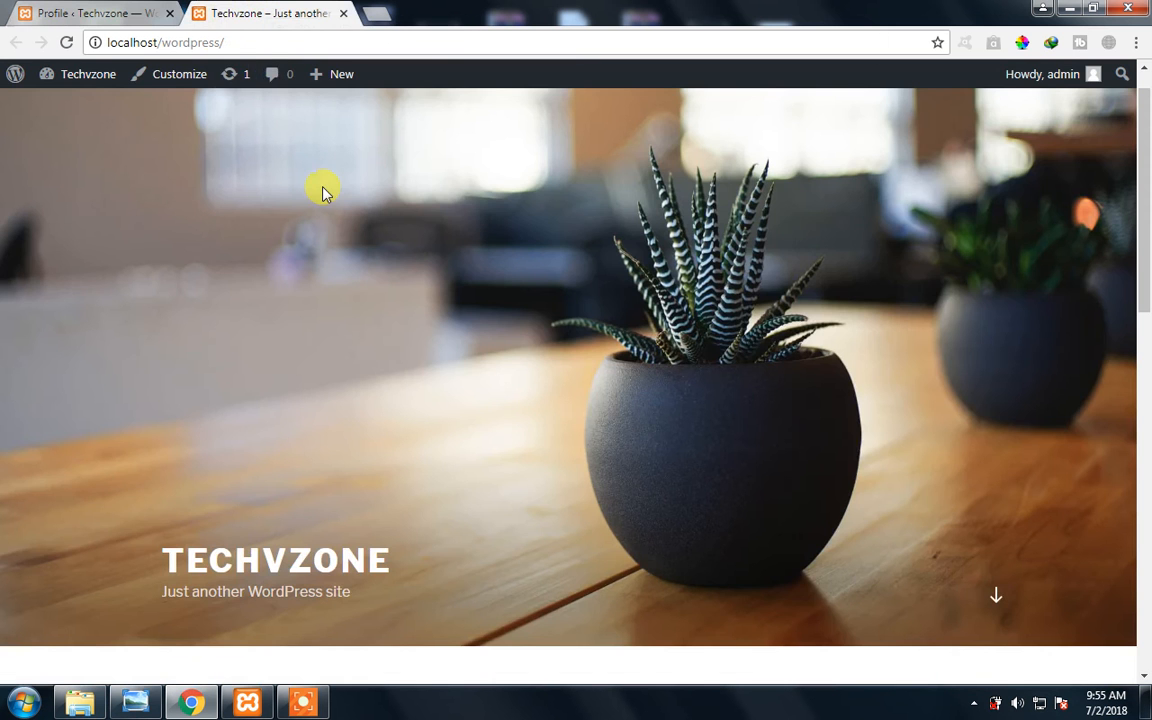
pyautogui.scroll(-3, 406, 368)
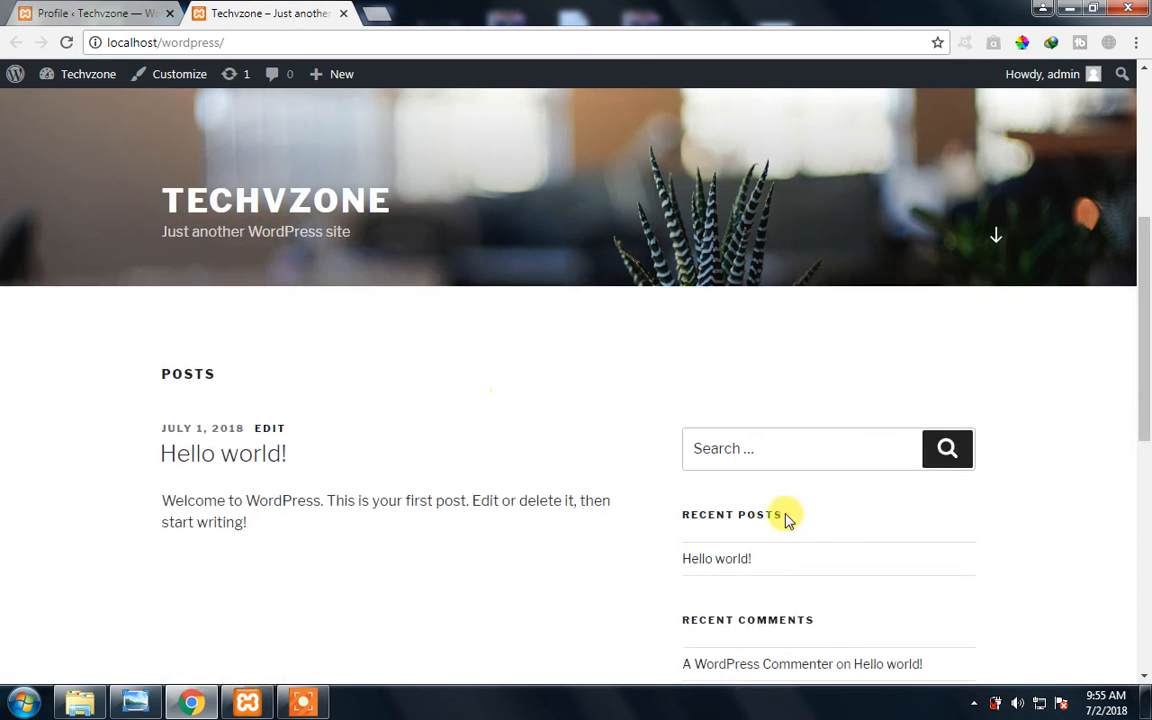
pyautogui.click(690, 560)
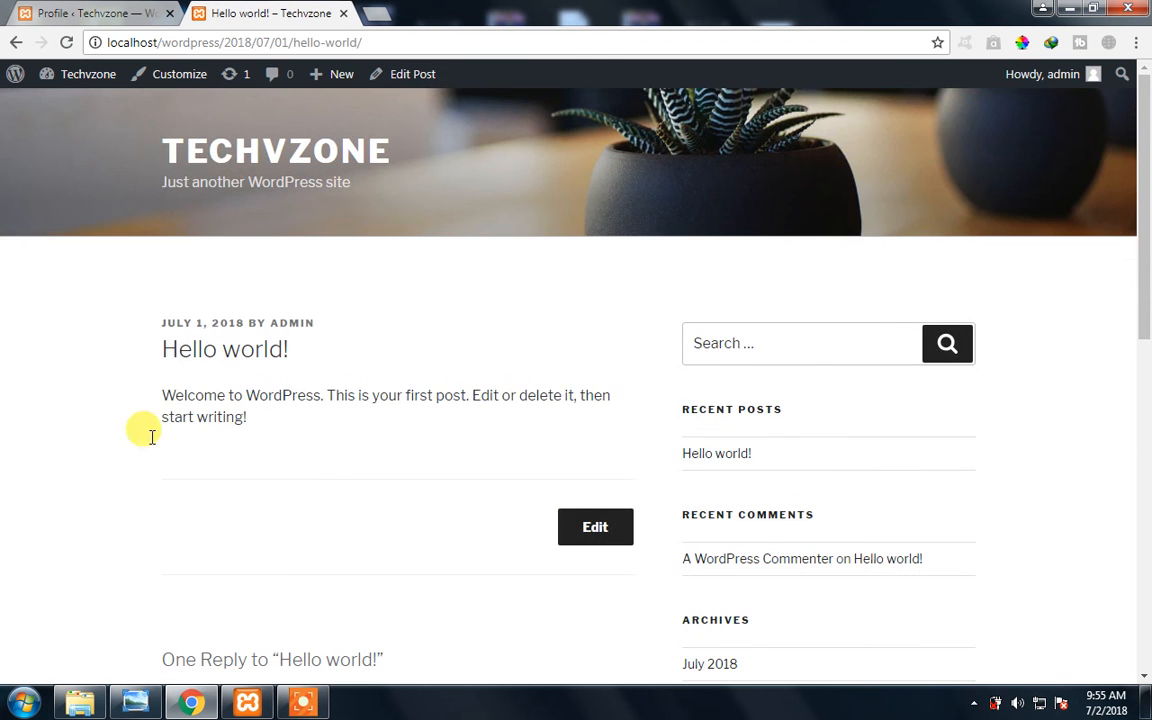
pyautogui.scroll(-7, 363, 476)
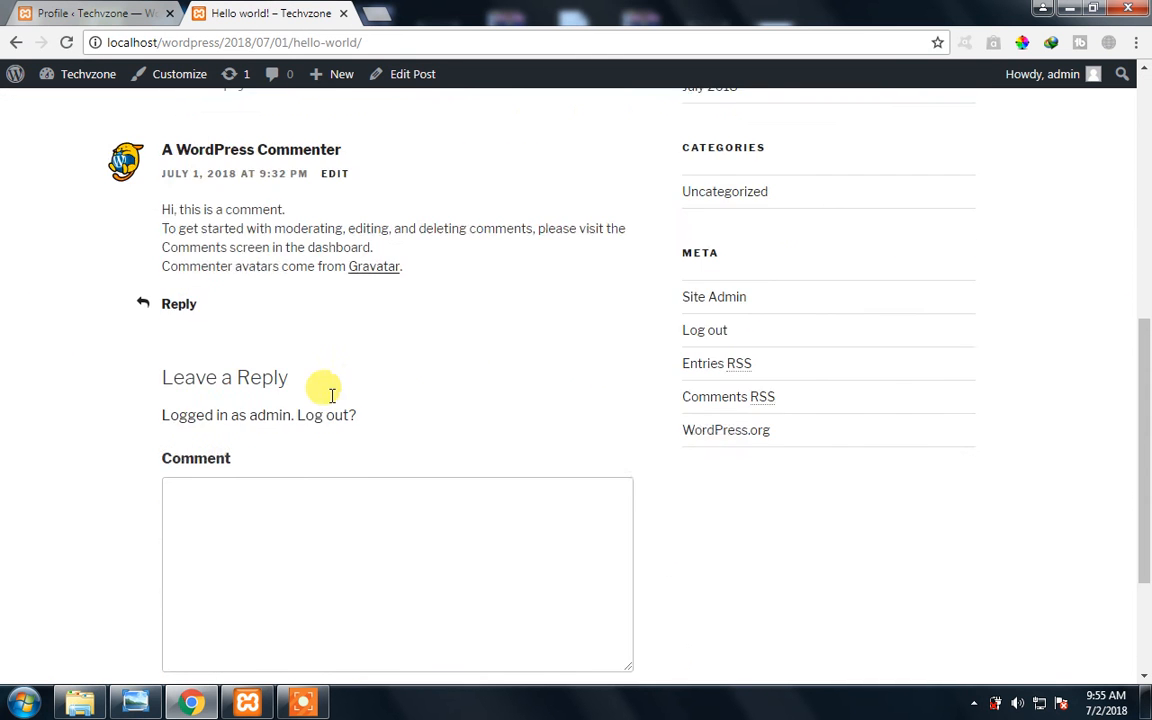
pyautogui.click(367, 393)
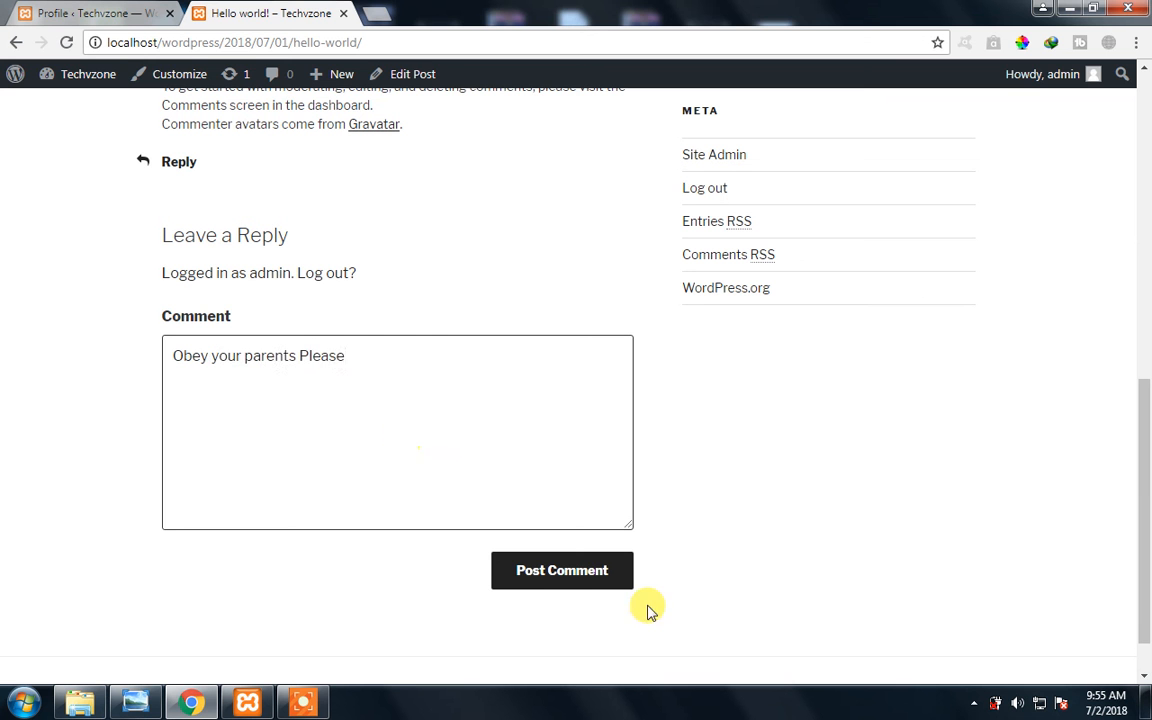
pyautogui.click(607, 584)
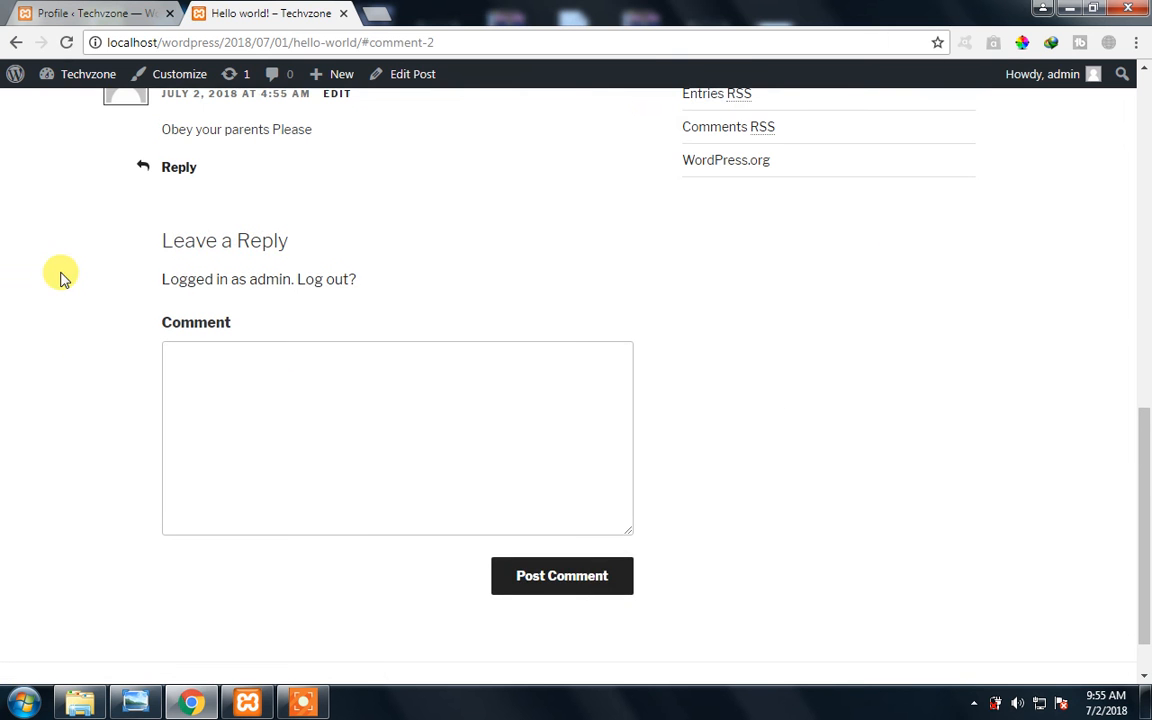
# - Compare the new comment's author name with the profile's nickname and public display name settings
pyautogui.moveTo(206, 251); pyautogui.dragTo(170, 250)
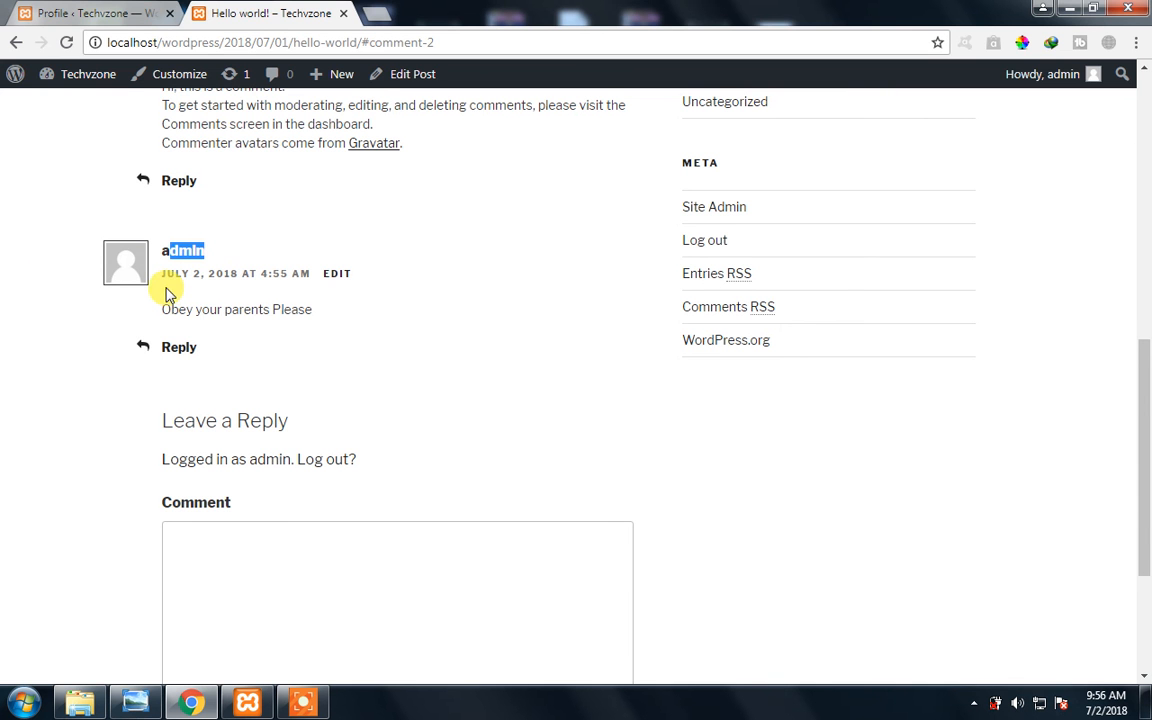
pyautogui.click(113, 12)
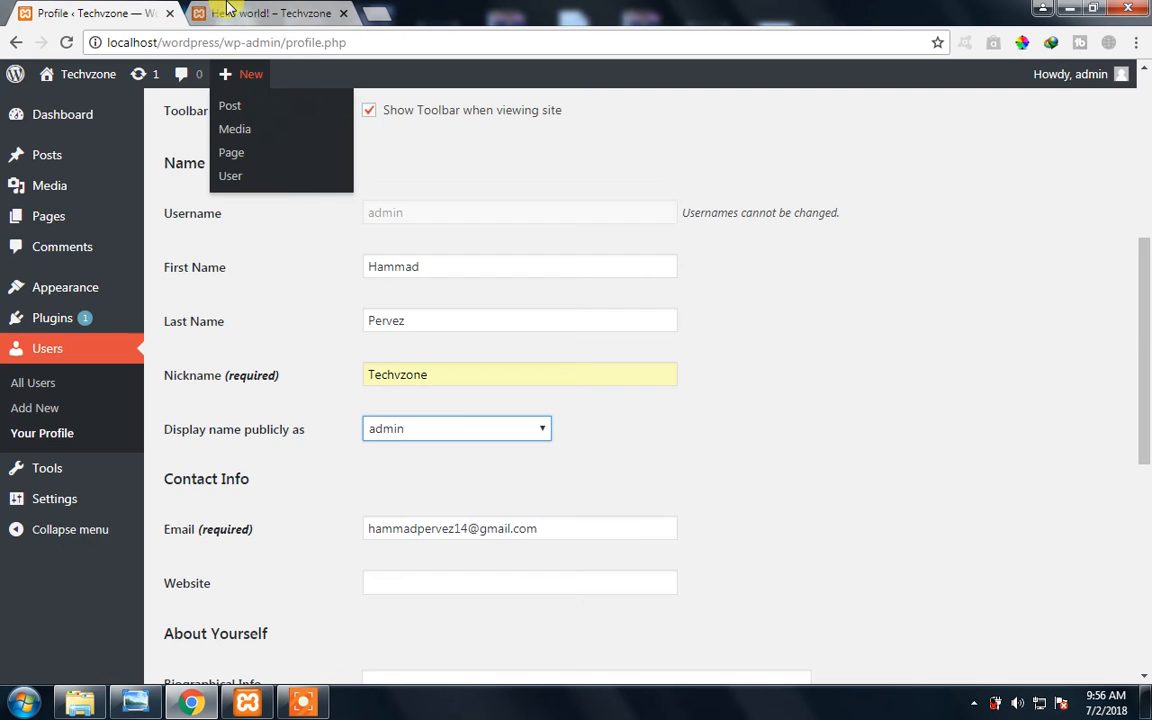
pyautogui.click(228, 11)
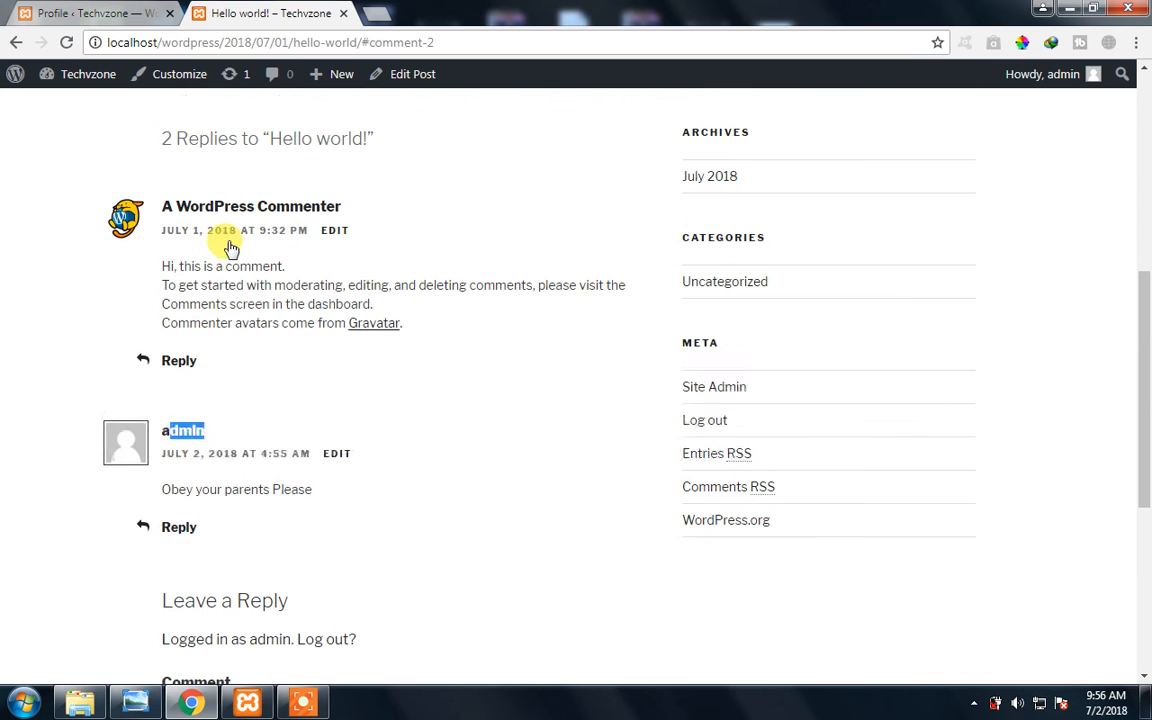
pyautogui.click(276, 432)
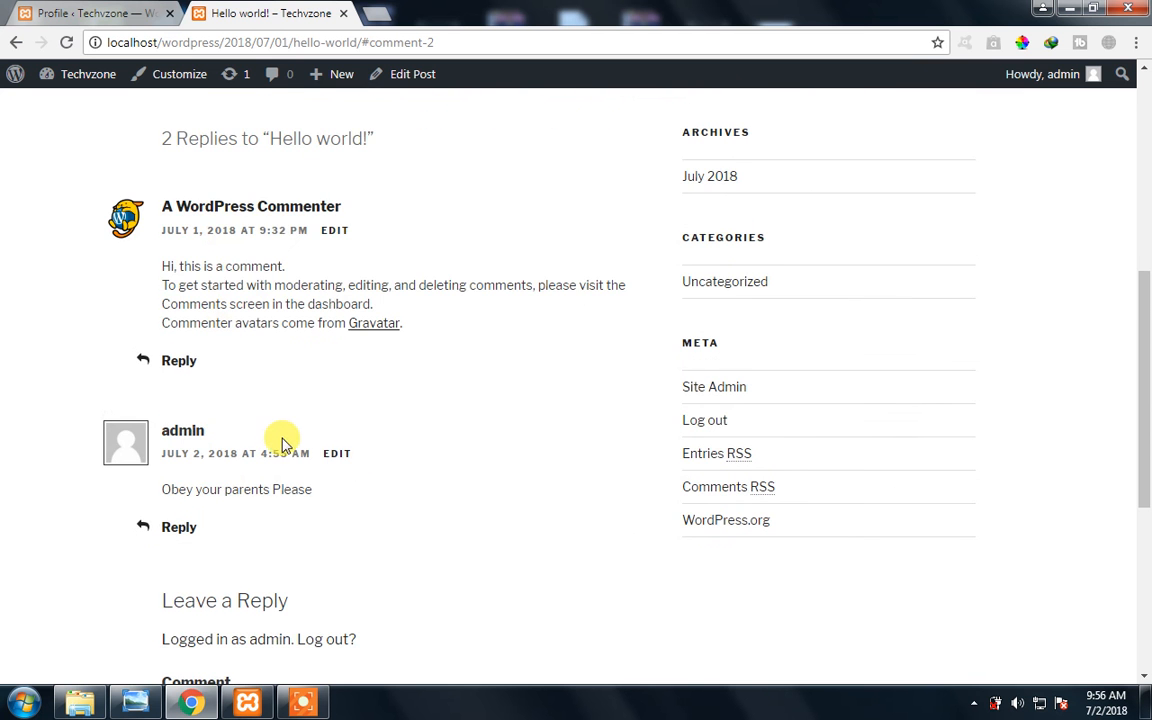
pyautogui.scroll(-2, 362, 427)
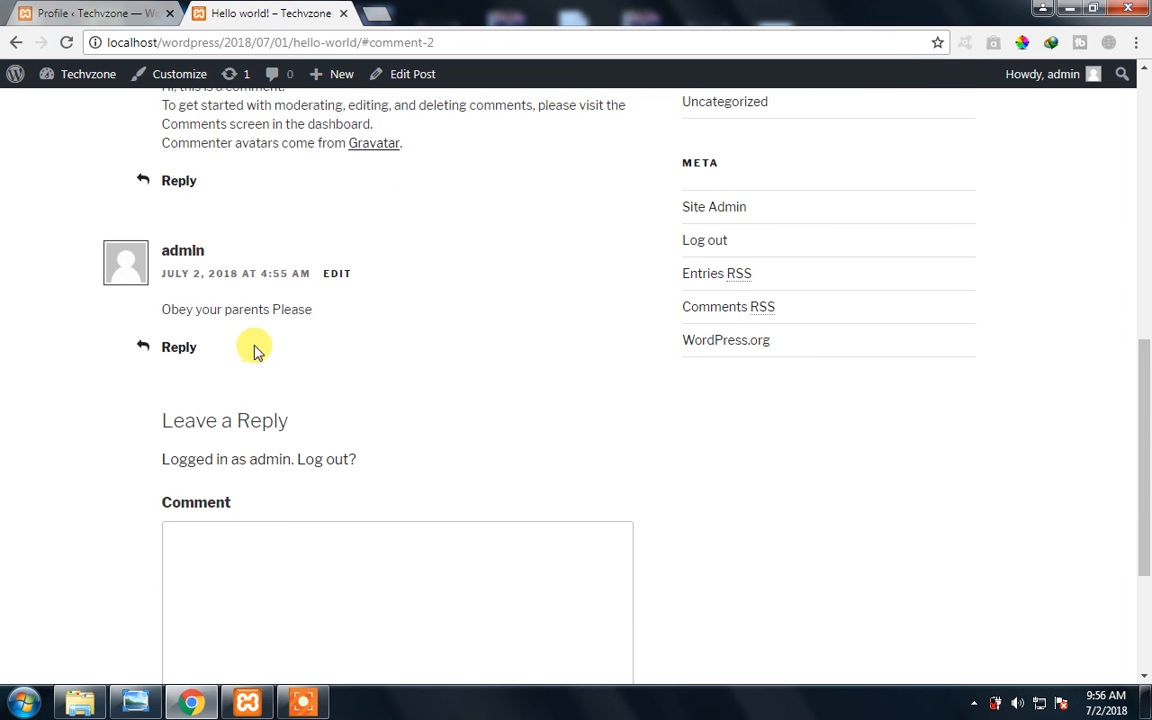
pyautogui.click(80, 8)
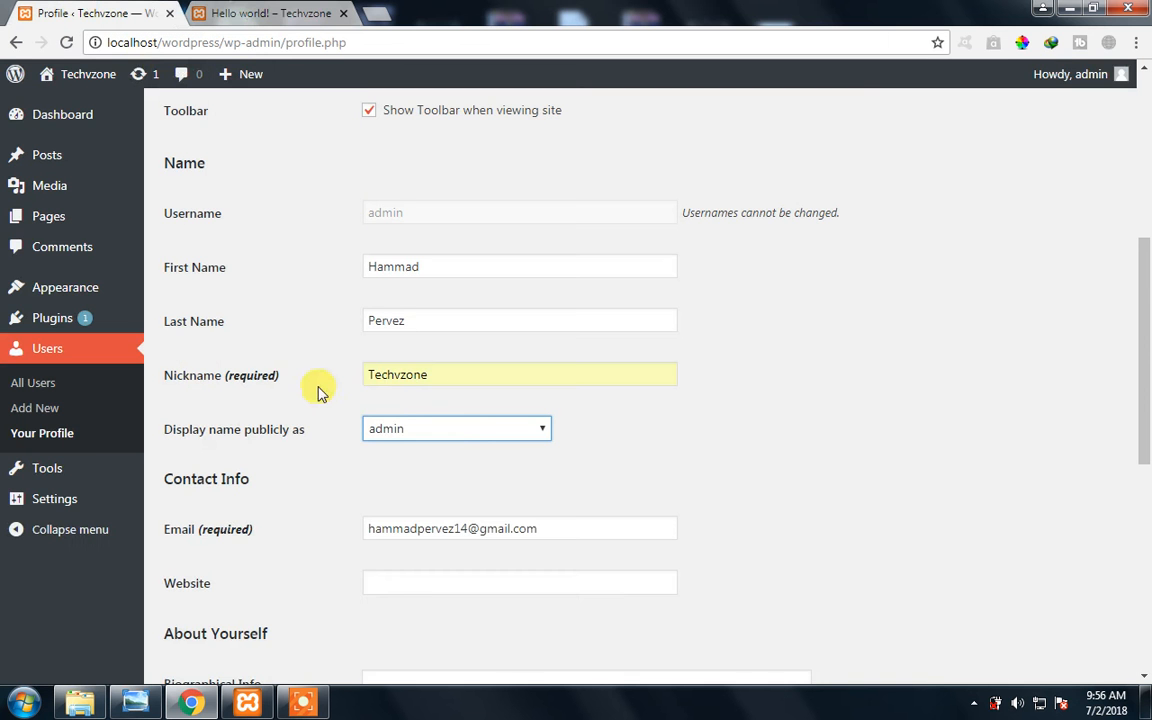
pyautogui.click(255, 8)
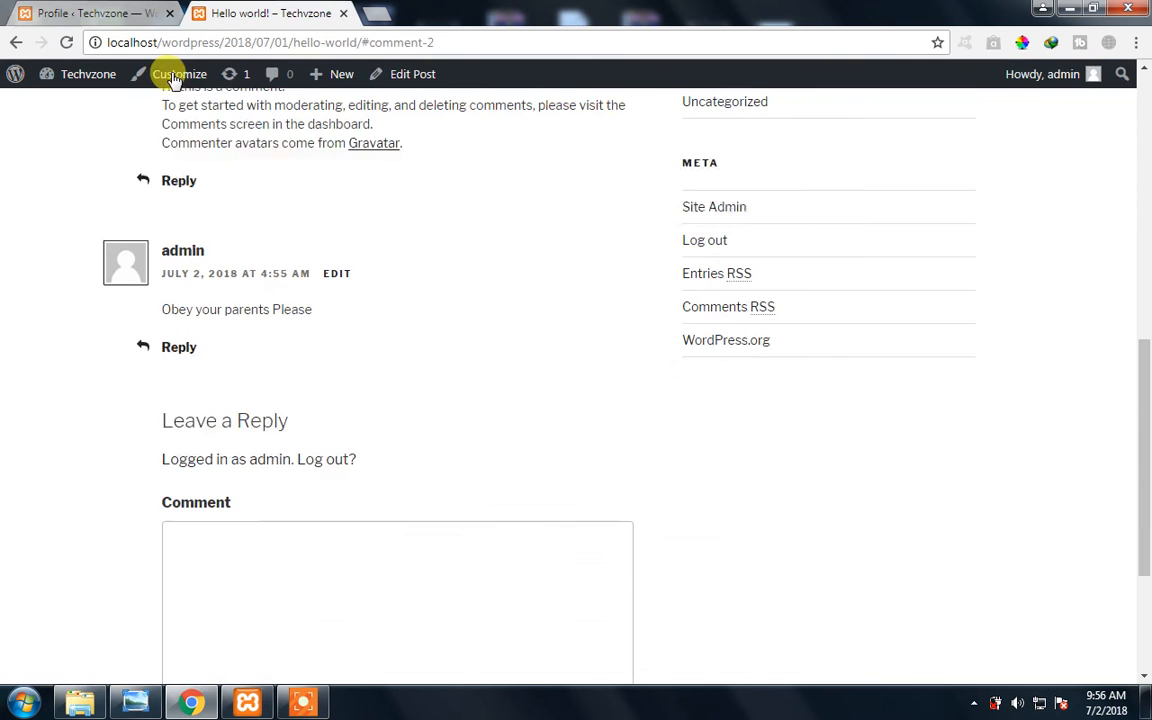
pyautogui.click(85, 8)
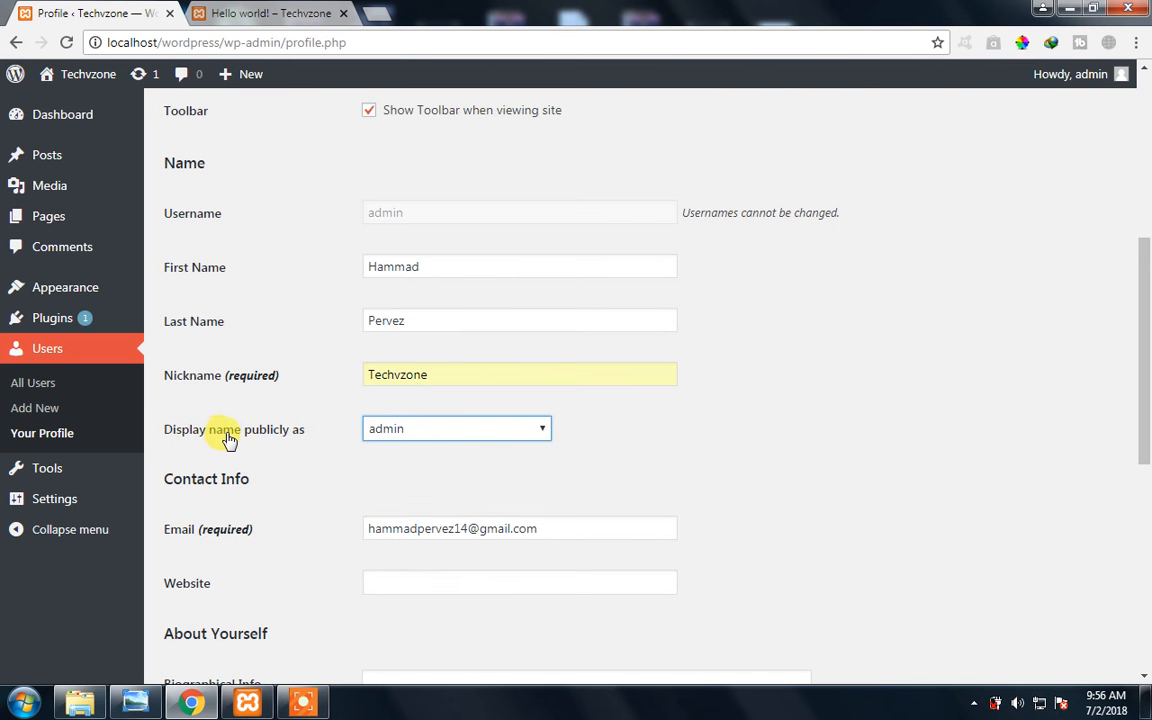
# - Set the public display name to Techvzone and update the profile
pyautogui.click(392, 436)
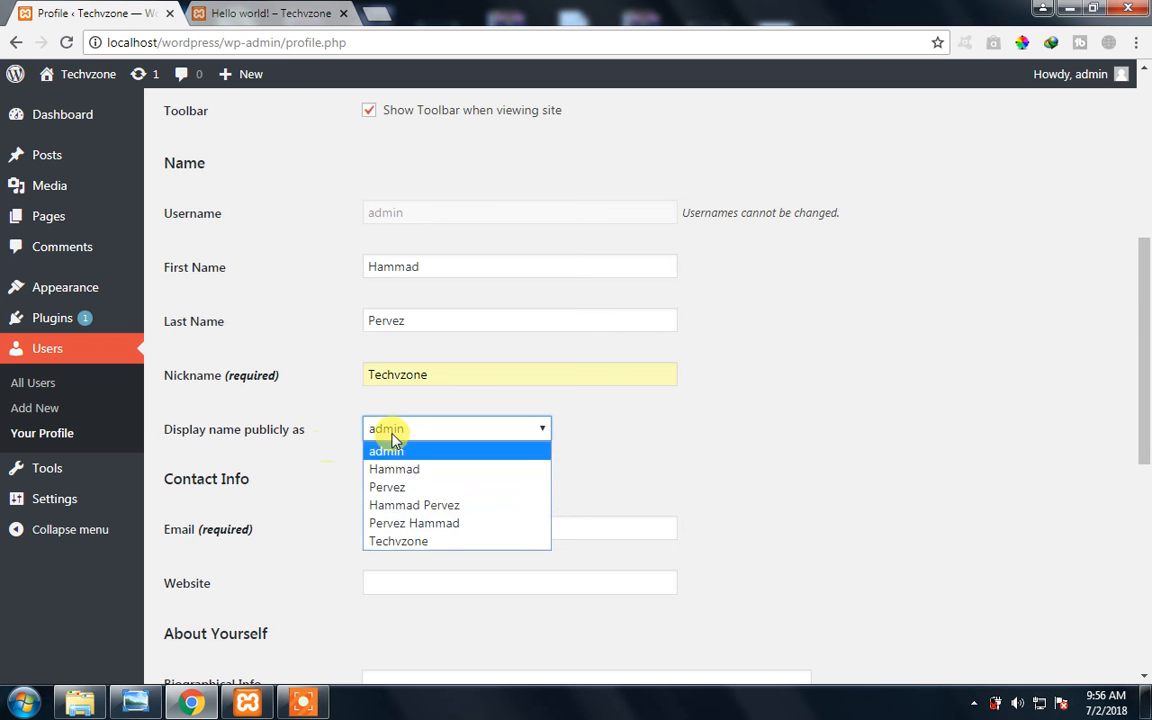
pyautogui.click(437, 541)
pyautogui.scroll(-5, 343, 488)
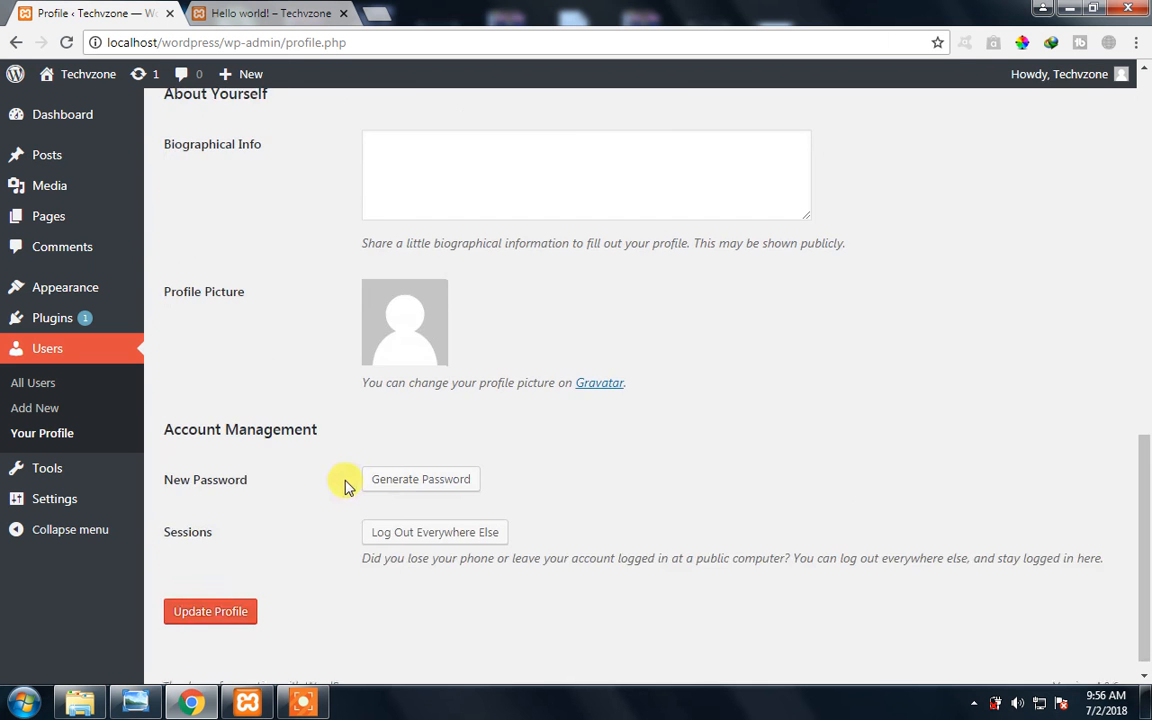
pyautogui.scroll(-1, 330, 490)
pyautogui.click(200, 594)
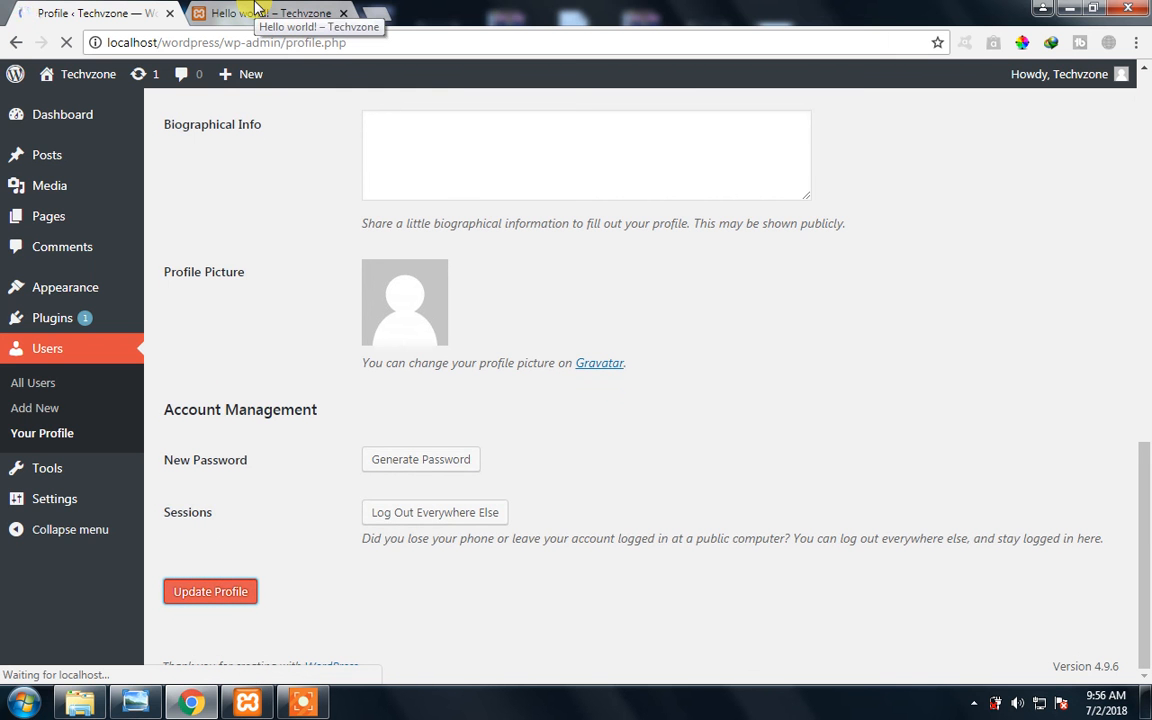
# - Return to the "Hello world!" post and post the comment "Please subscribe my channel to receive more tutorials :)"
pyautogui.click(257, 9)
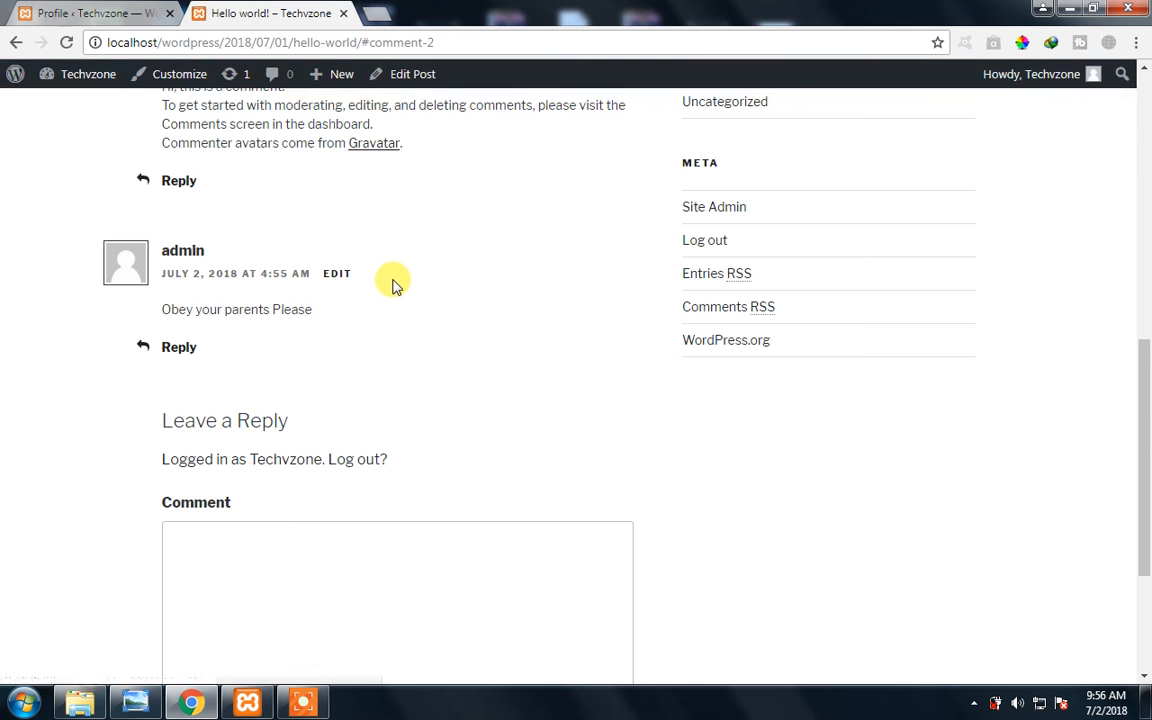
pyautogui.scroll(-2, 200, 321)
pyautogui.click(222, 369)
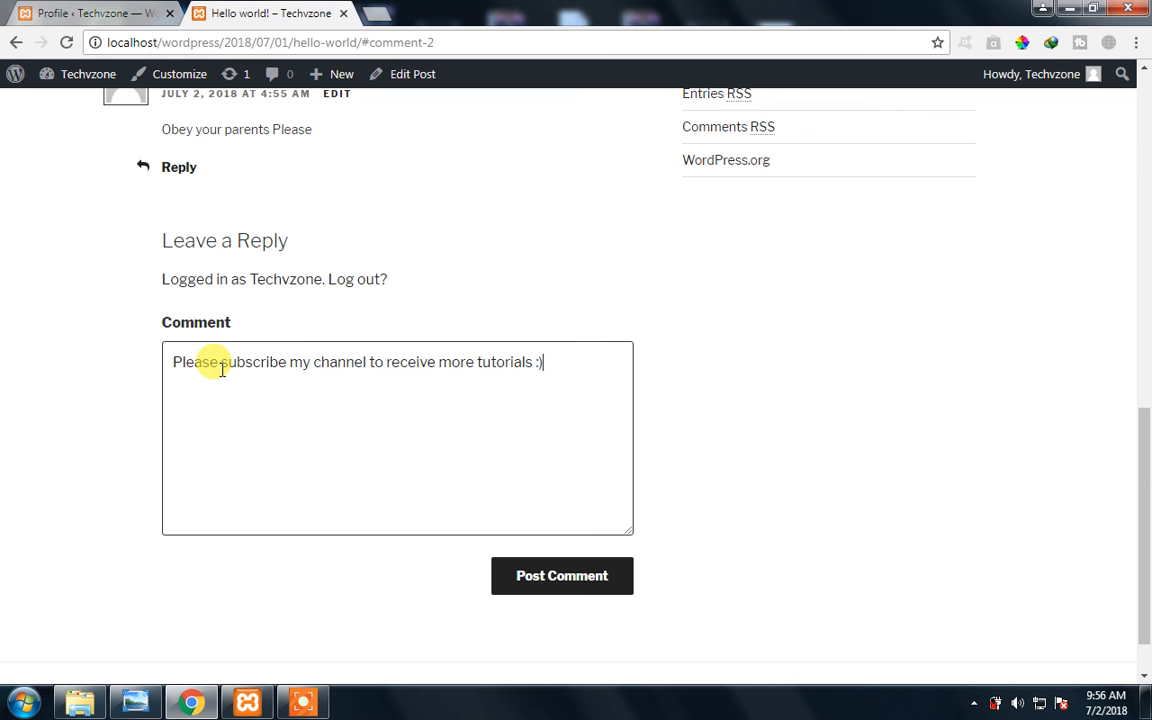
pyautogui.click(528, 580)
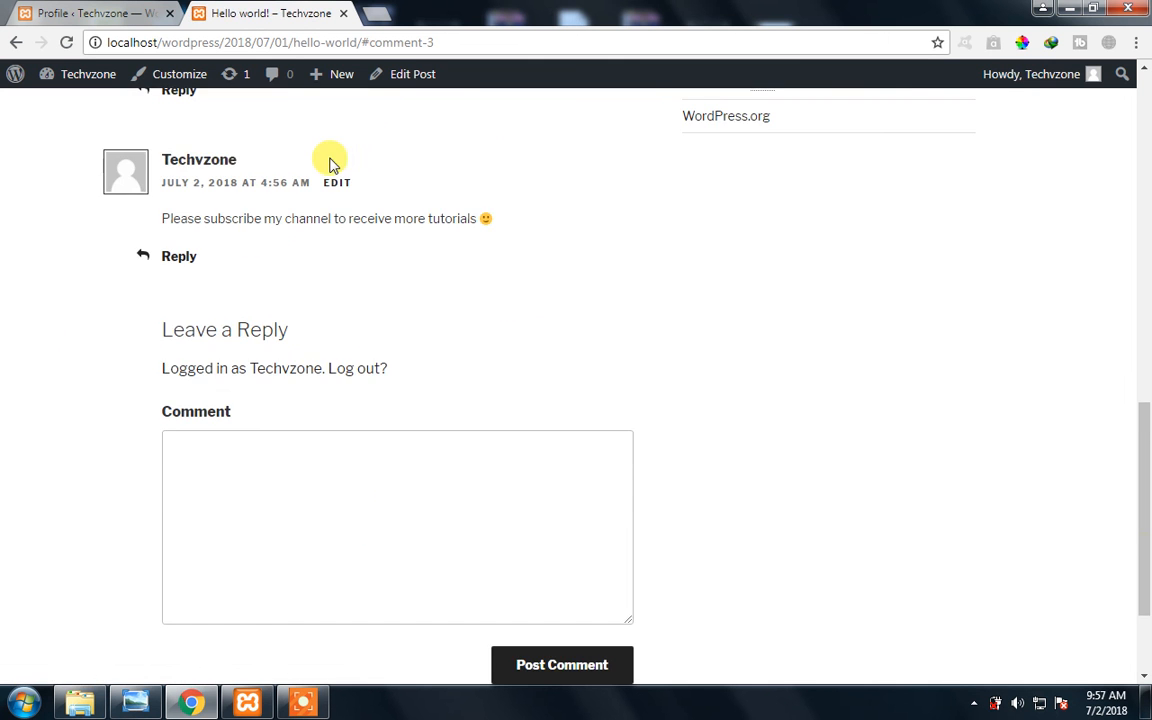
# - Check the latest comment's author name against the public display name saved in the profile
pyautogui.moveTo(303, 159); pyautogui.dragTo(162, 157)
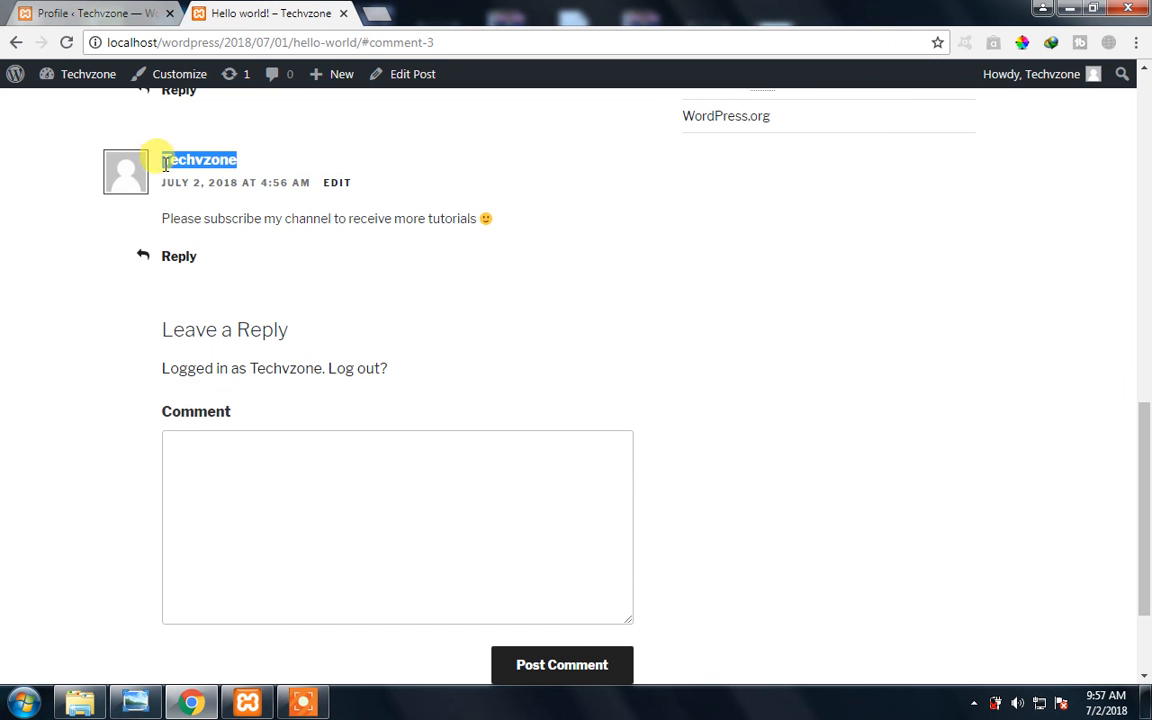
pyautogui.click(78, 12)
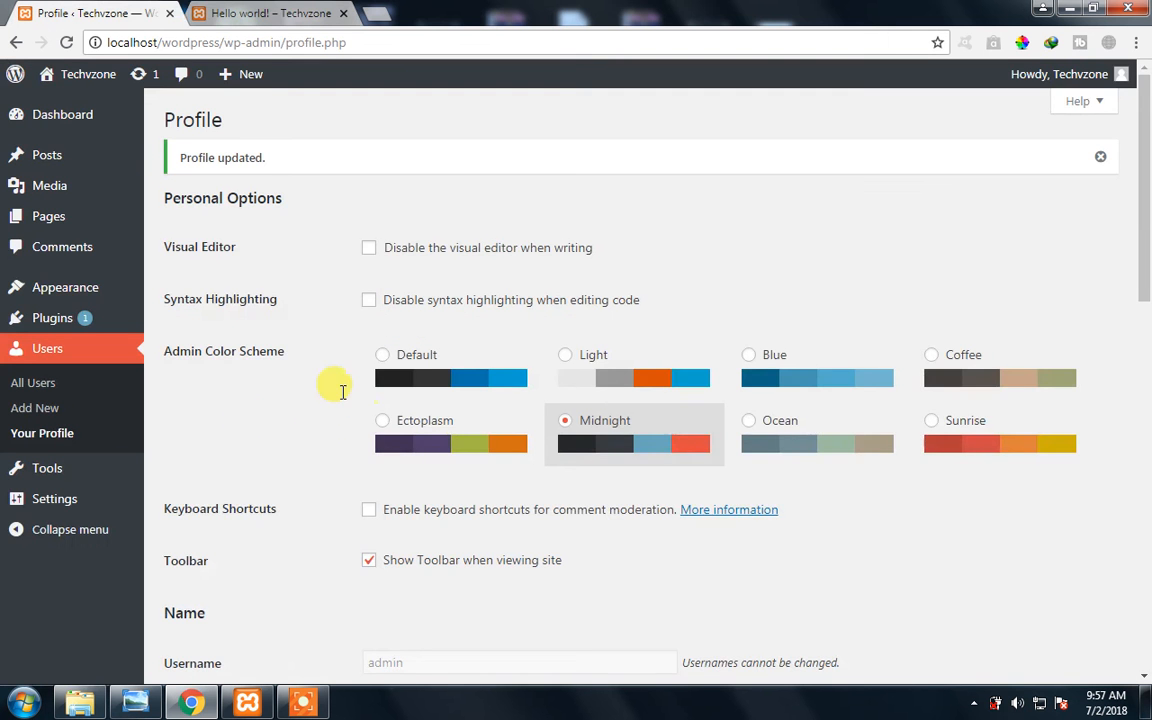
pyautogui.scroll(-5, 342, 390)
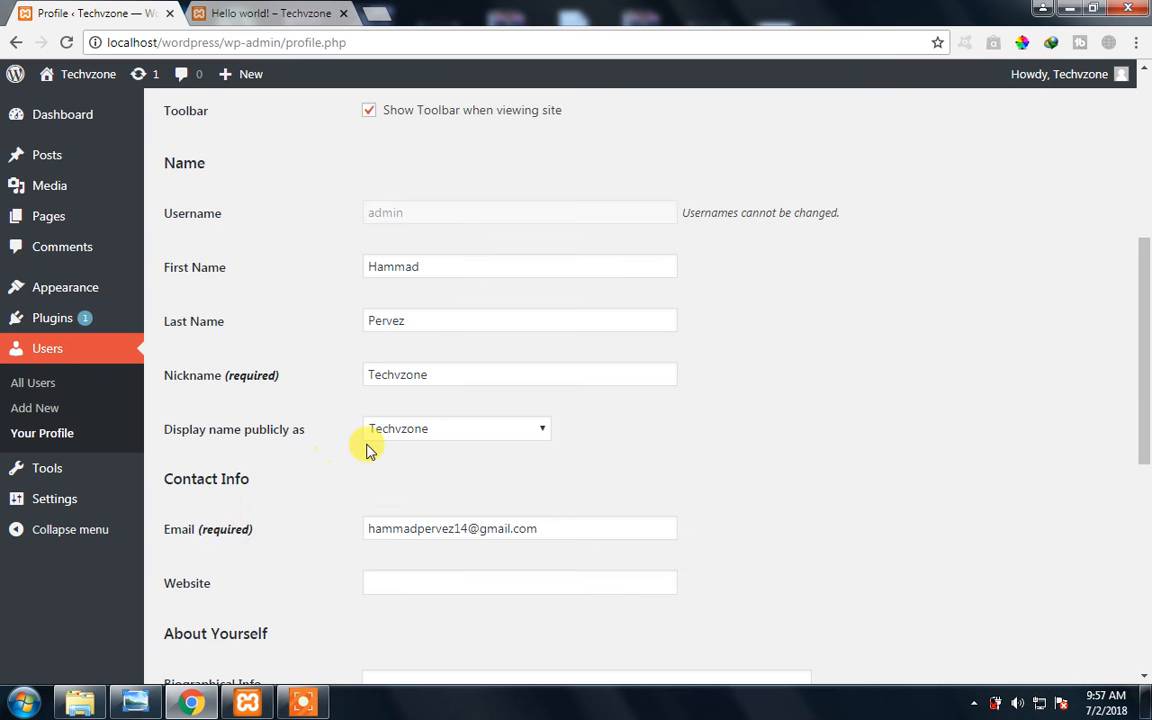
pyautogui.click(278, 13)
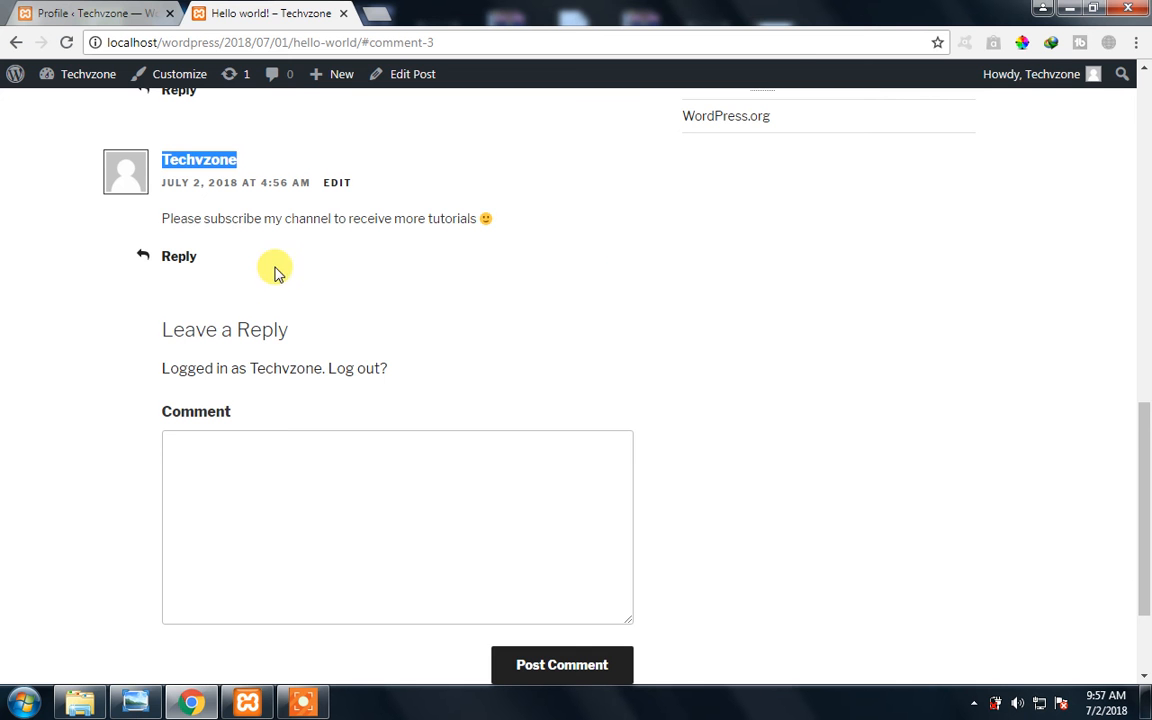
pyautogui.scroll(-1, 240, 245)
pyautogui.scroll(2, 103, 129)
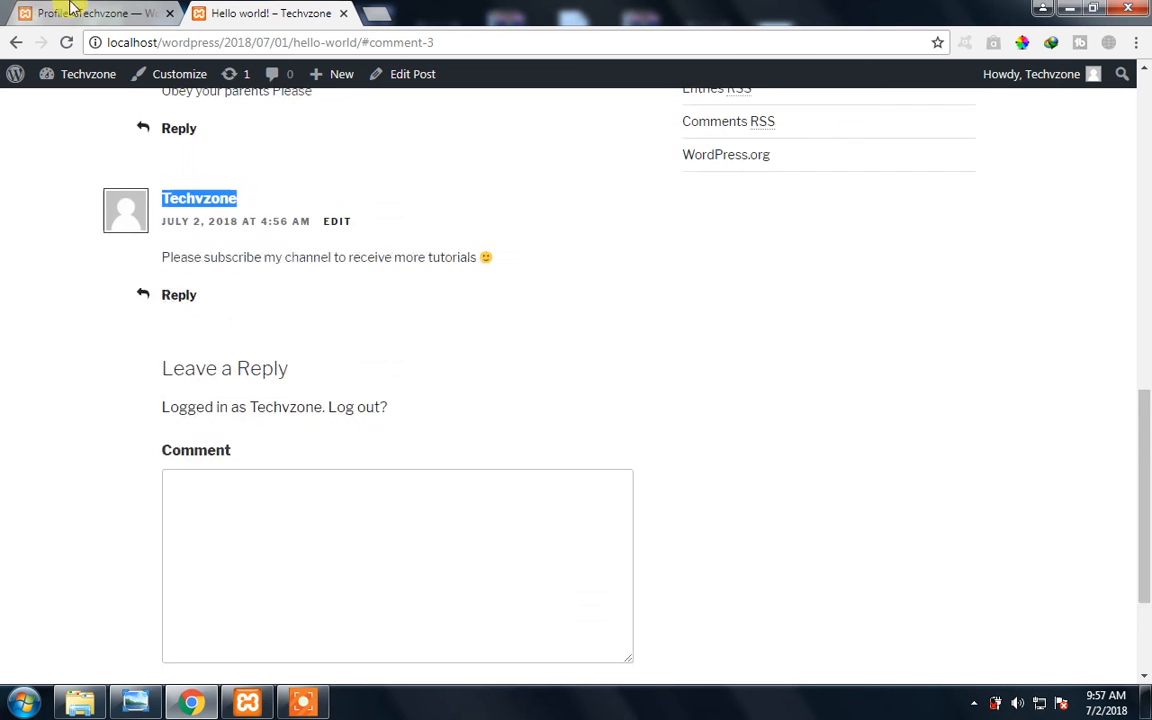
# - Return to the profile and examine the email field under Contact Info
pyautogui.click(95, 13)
pyautogui.scroll(-3, 360, 418)
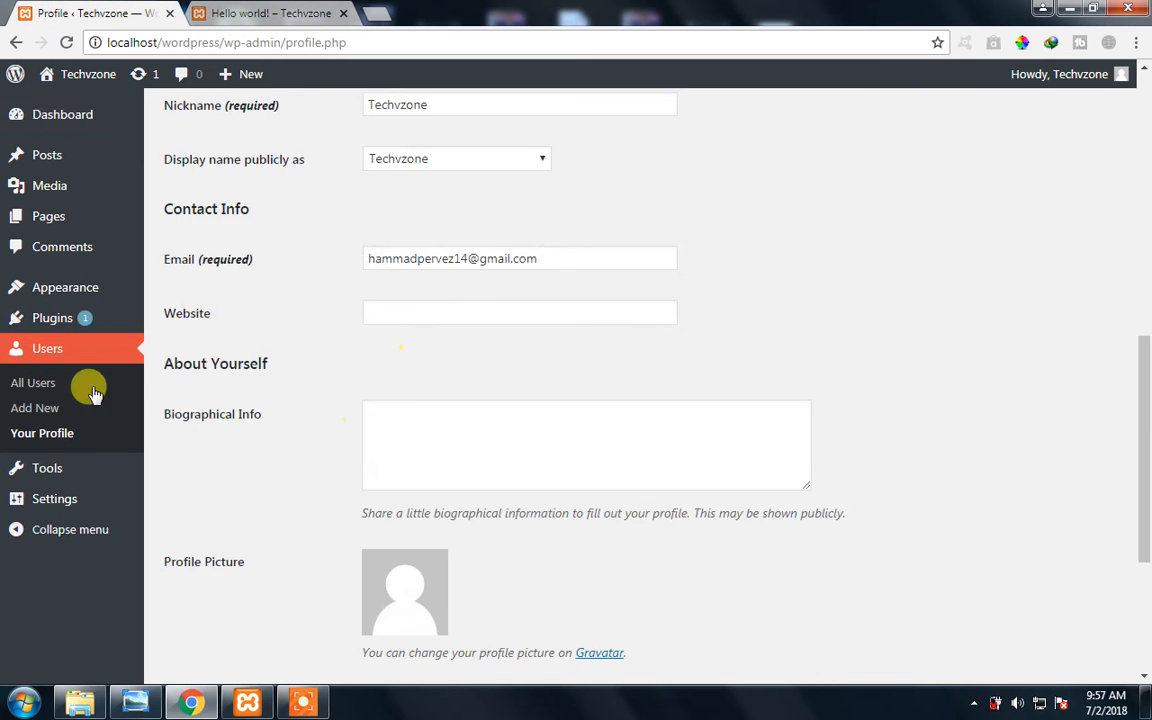
pyautogui.moveTo(616, 260); pyautogui.dragTo(339, 257)
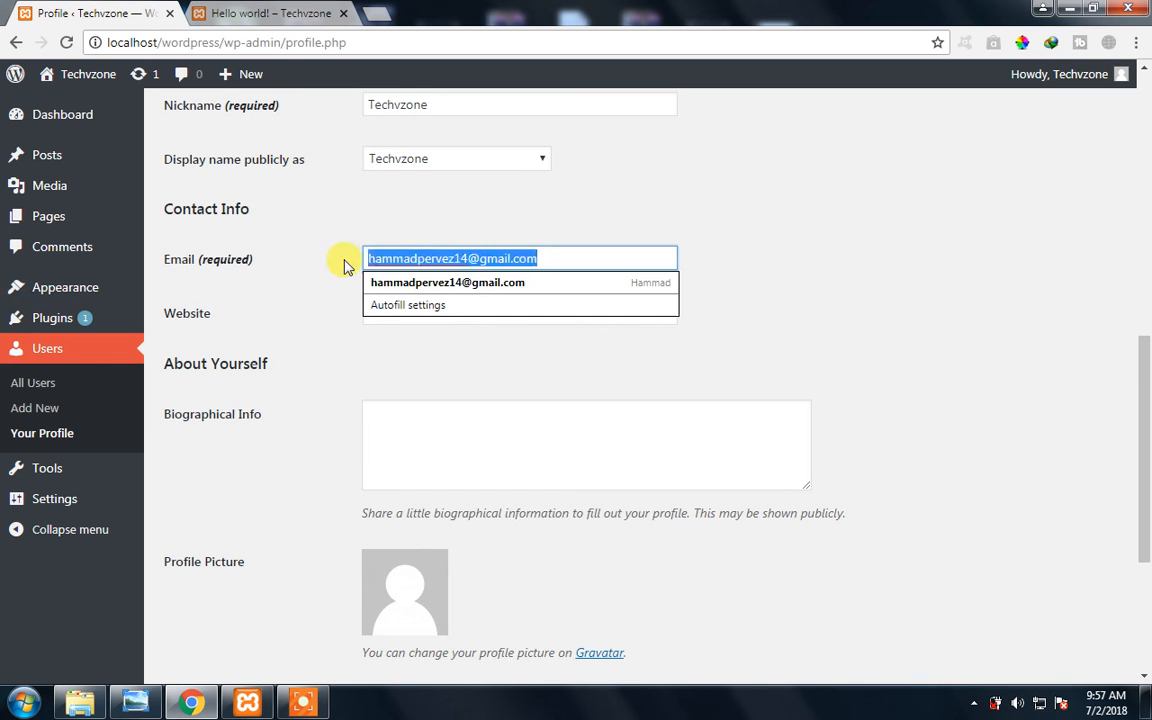
# - Examine the Website field under Contact Info and the Biographical Info field under About Yourself in the profile
pyautogui.click(335, 296)
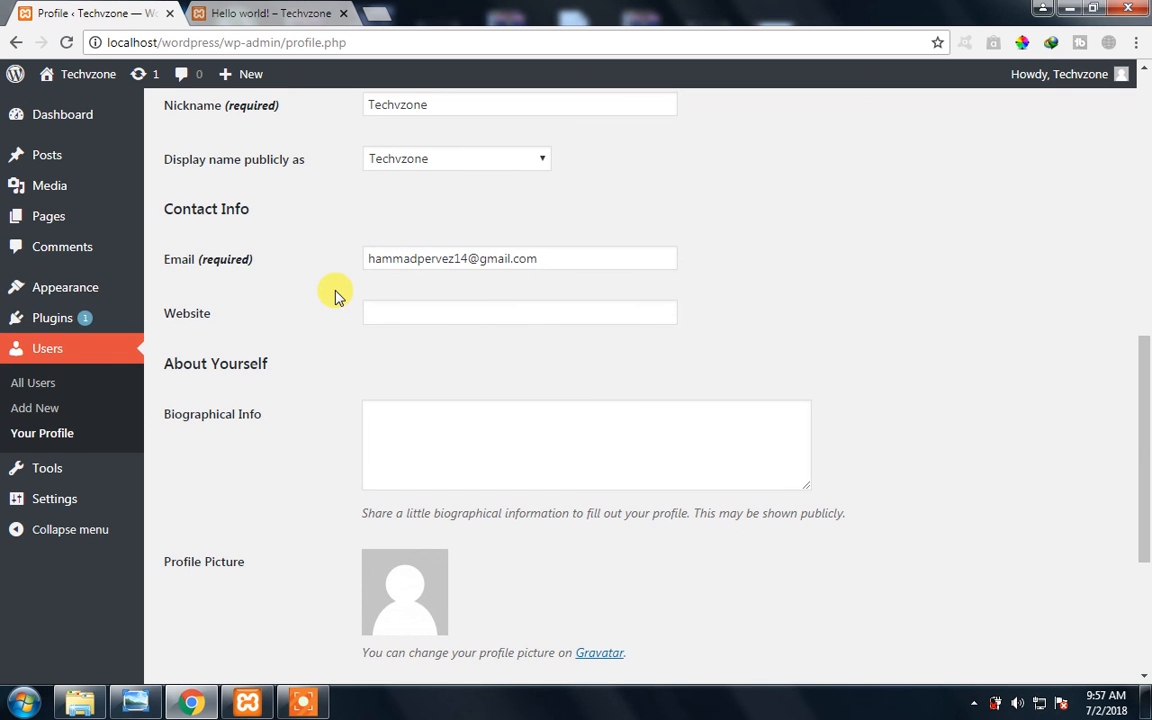
pyautogui.moveTo(1147, 452); pyautogui.dragTo(1148, 448)
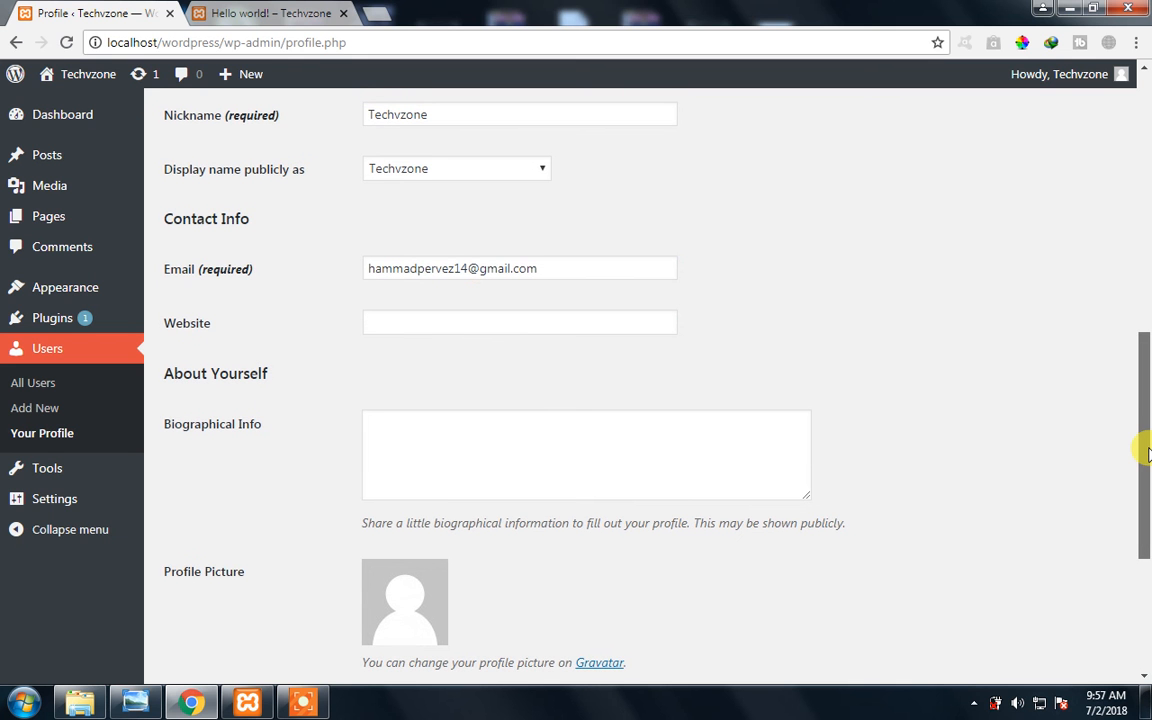
pyautogui.moveTo(1147, 452)
pyautogui.mouseDown()
pyautogui.moveTo(1145, 430)
pyautogui.moveTo(1147, 462)
pyautogui.moveTo(1146, 427)
pyautogui.moveTo(1144, 477)
pyautogui.mouseUp()
pyautogui.click(507, 468)
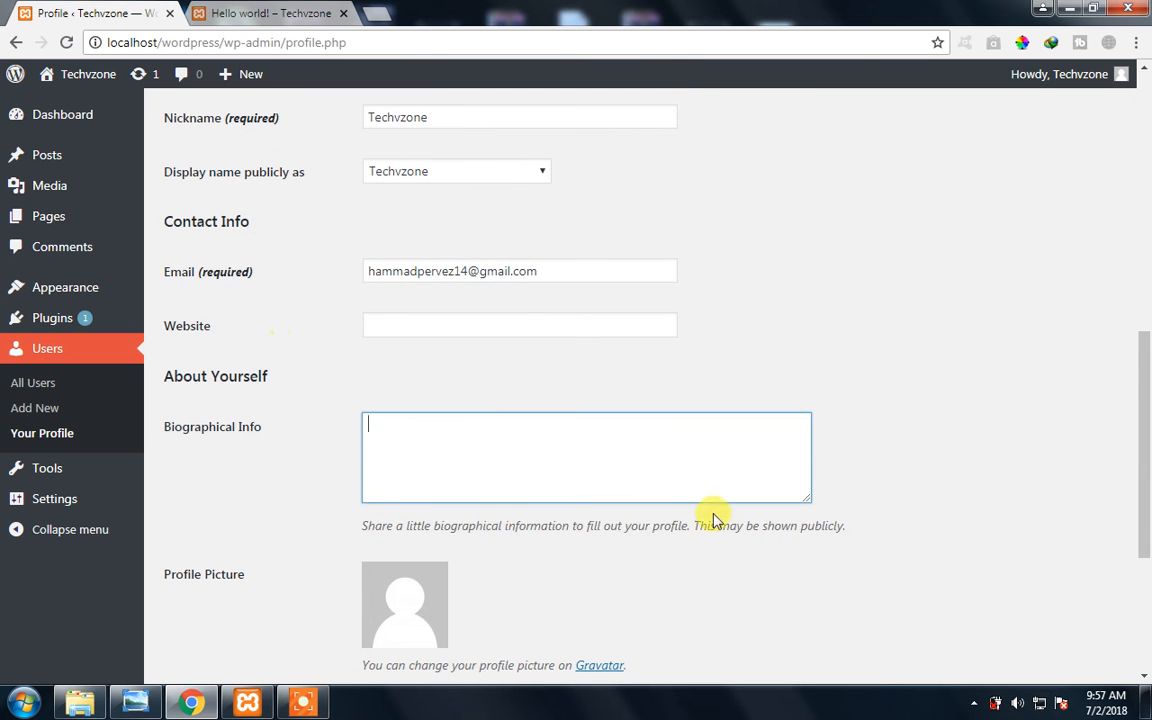
# - Open the profile picture's Gravatar link in a new browser tab and go to the page for creating your own Gravatar
pyautogui.moveTo(1148, 378); pyautogui.dragTo(1145, 463)
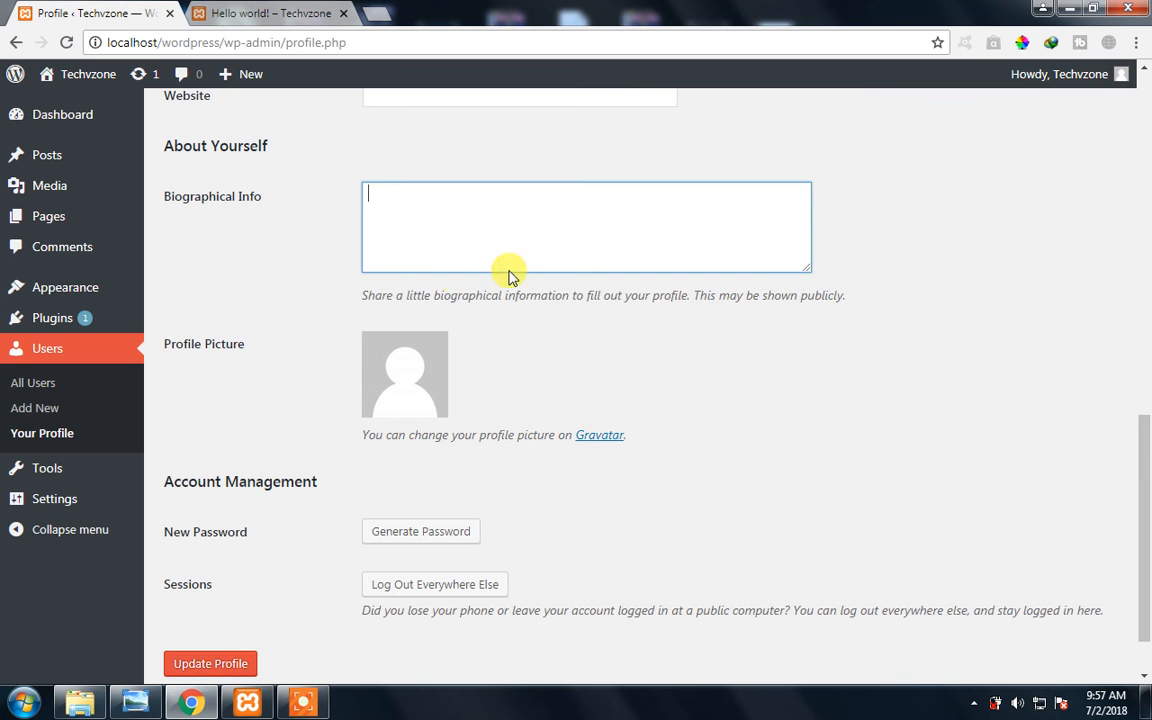
pyautogui.rightClick(598, 440)
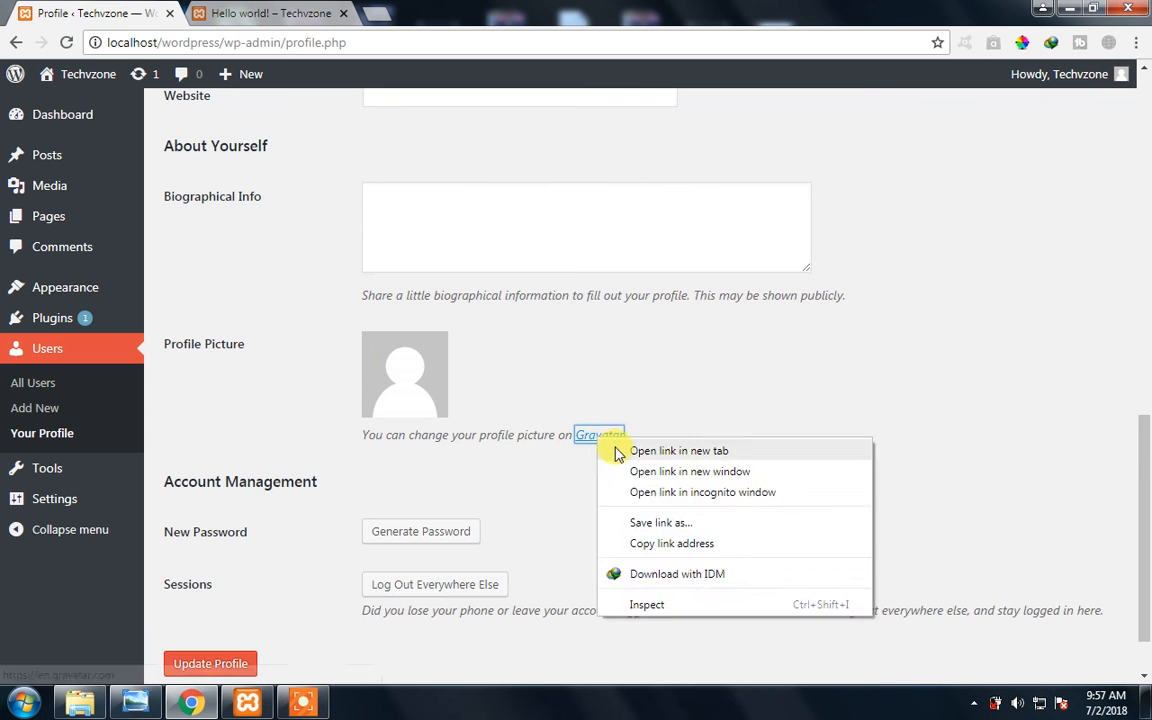
pyautogui.click(625, 446)
pyautogui.click(407, 12)
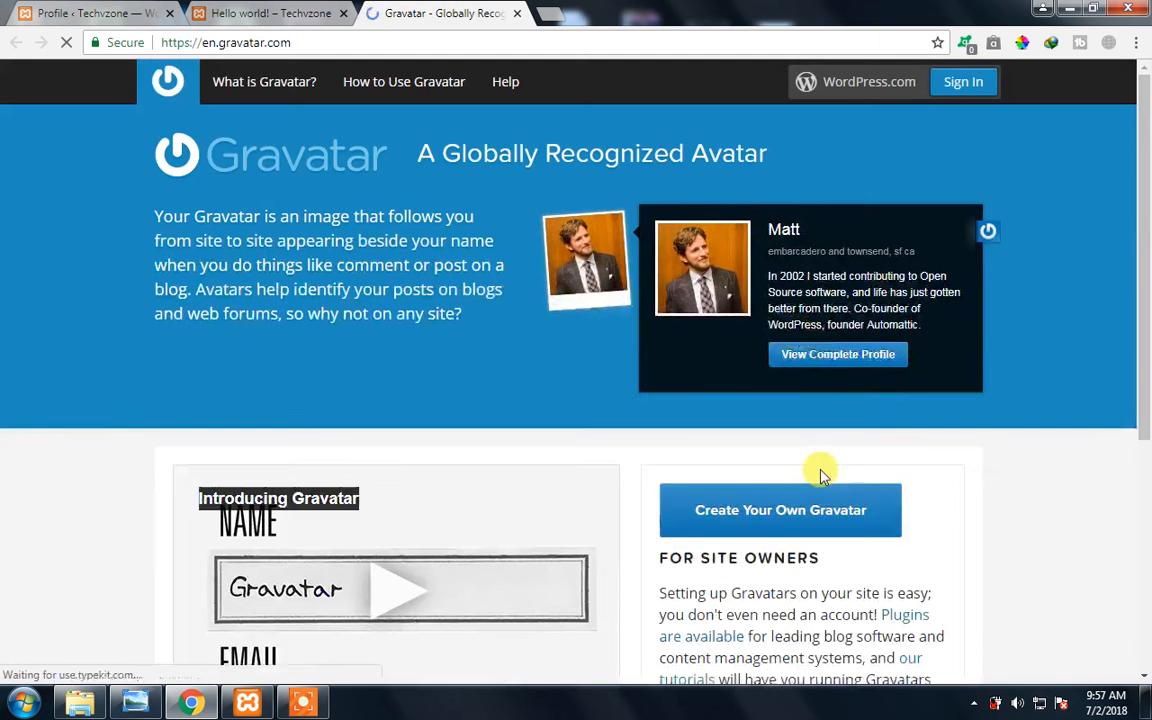
pyautogui.click(810, 520)
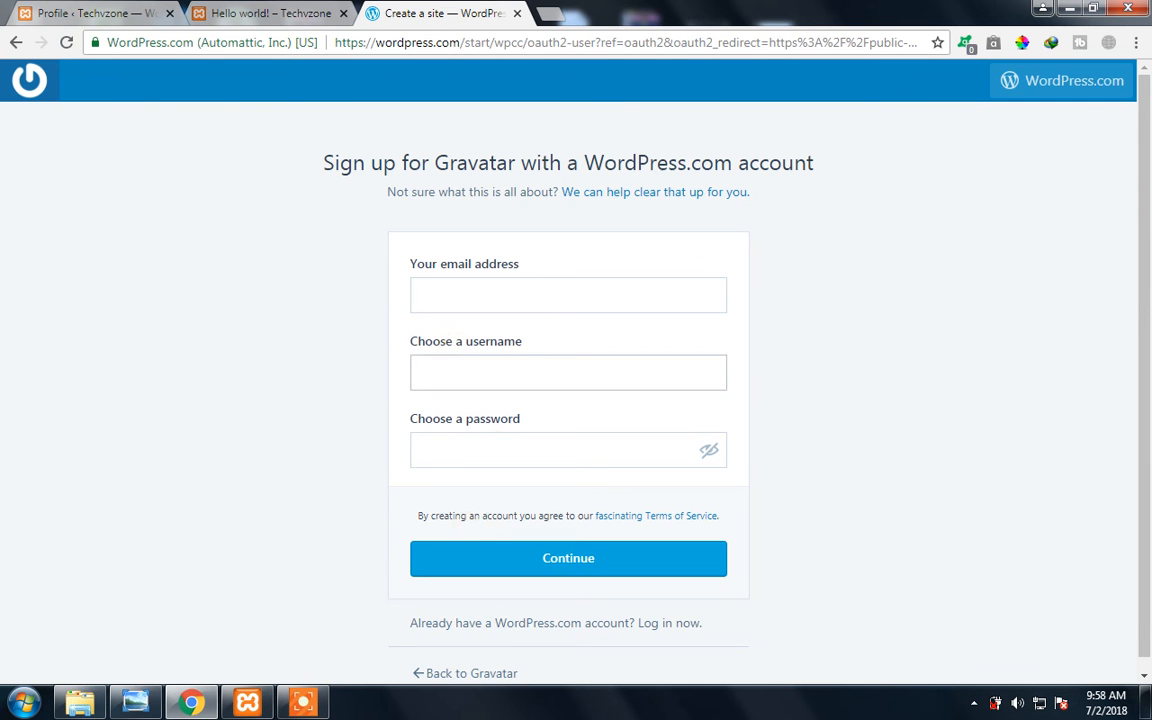
# - Close the Gravatar sign-up page and examine the profile's Account Management options for new password and sessions
pyautogui.click(516, 13)
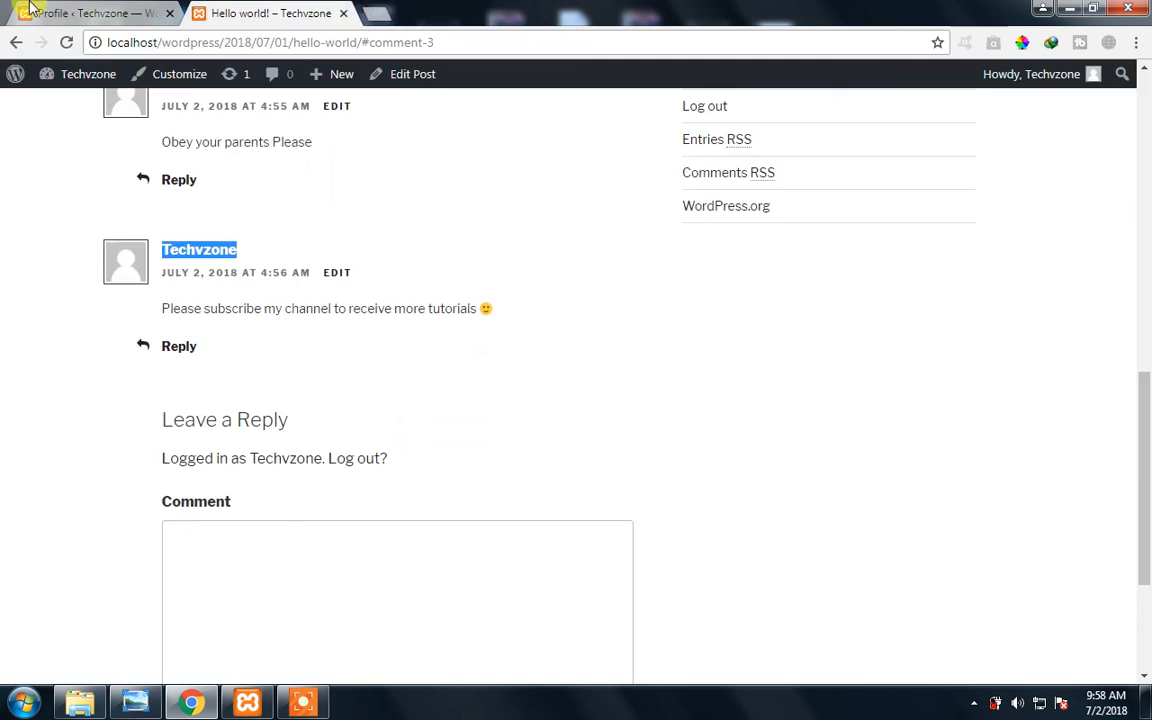
pyautogui.click(85, 12)
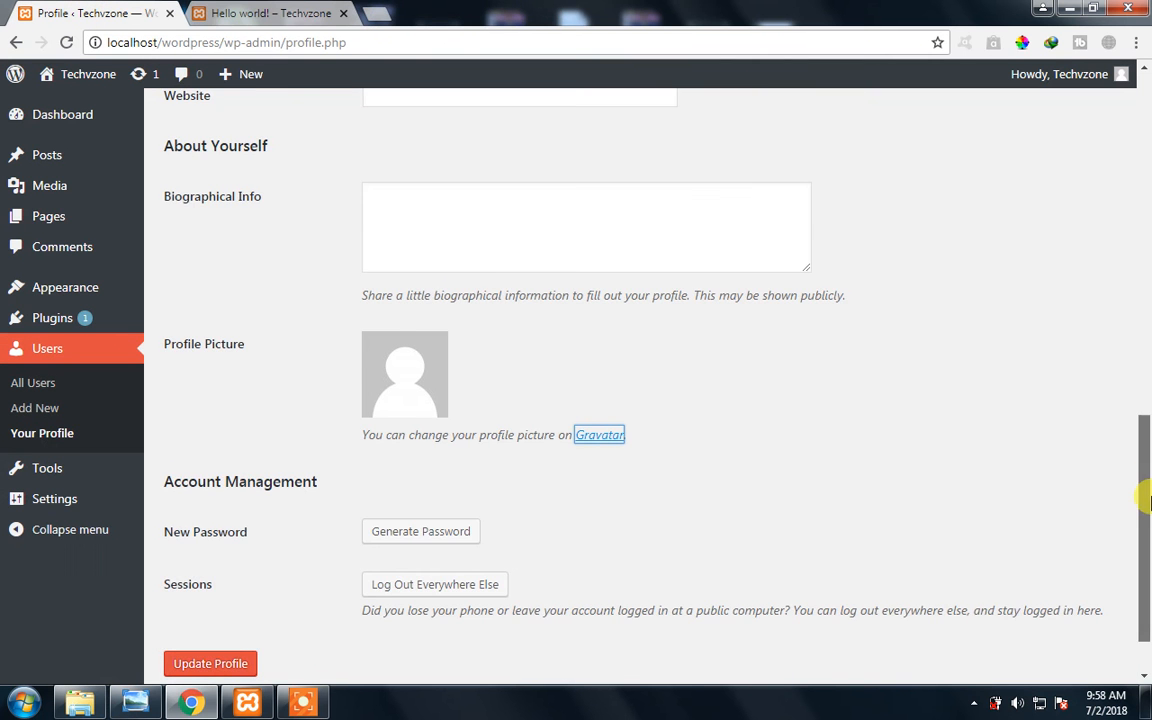
pyautogui.scroll(-1, 1147, 489)
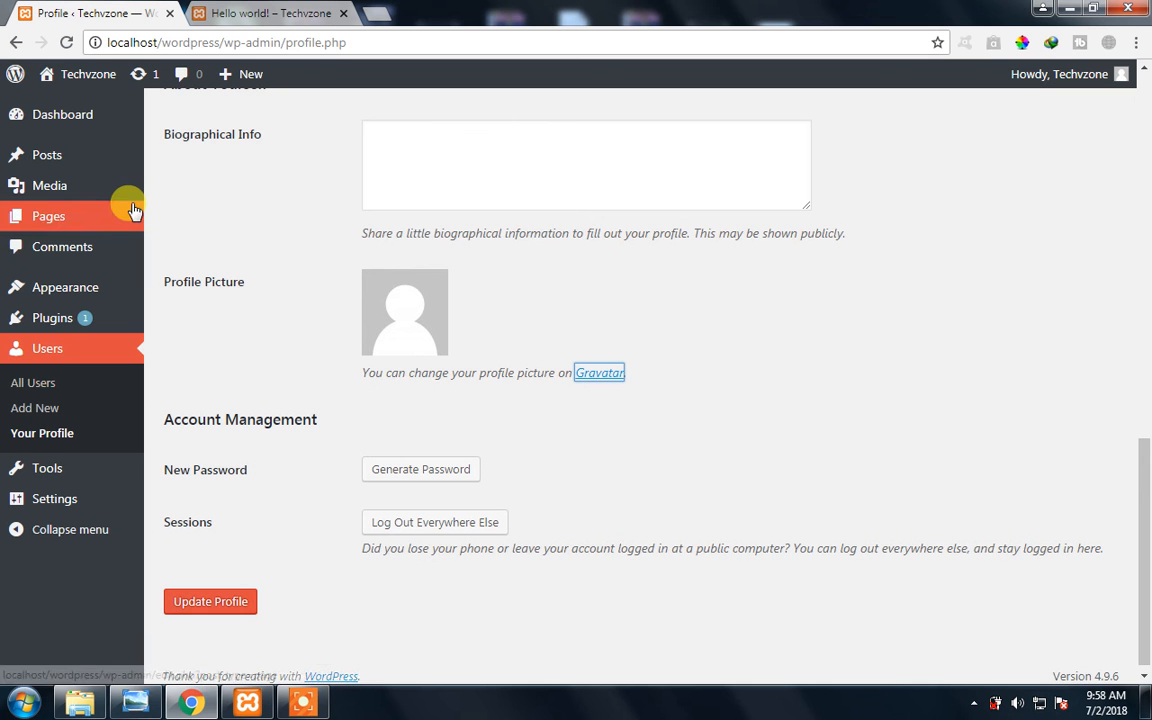
pyautogui.moveTo(130, 214)
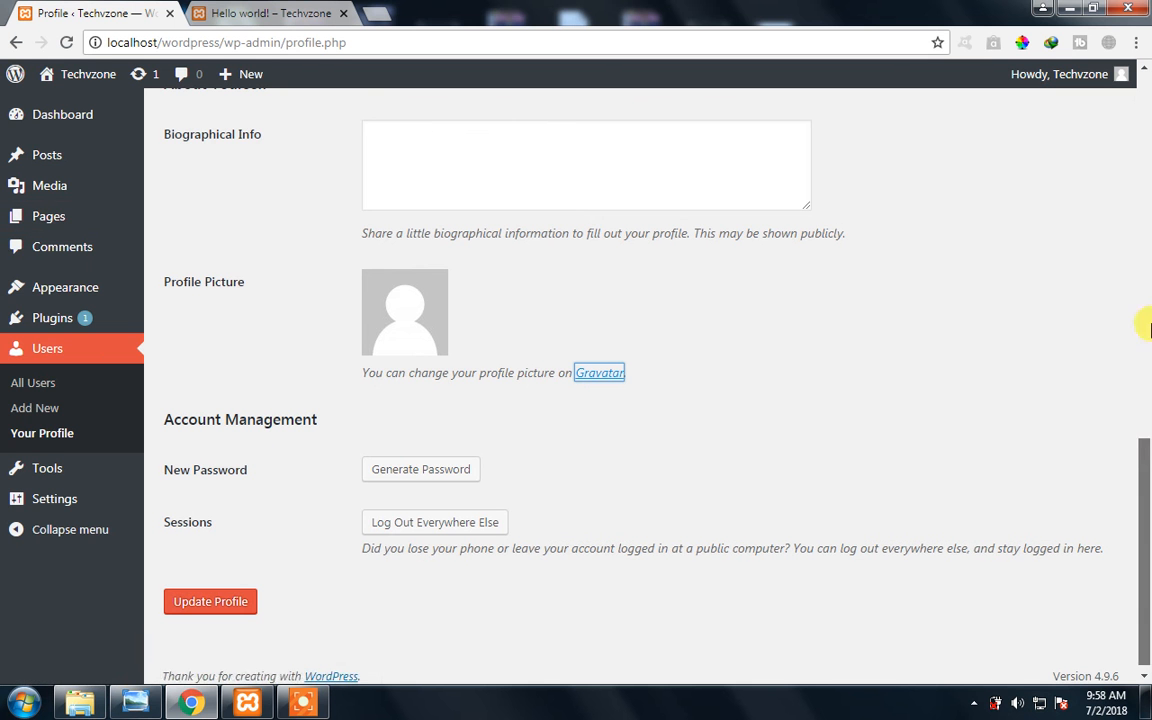
# - Leave the profile page and open the WordPress Dashboard
pyautogui.moveTo(1143, 445); pyautogui.dragTo(1124, 103)
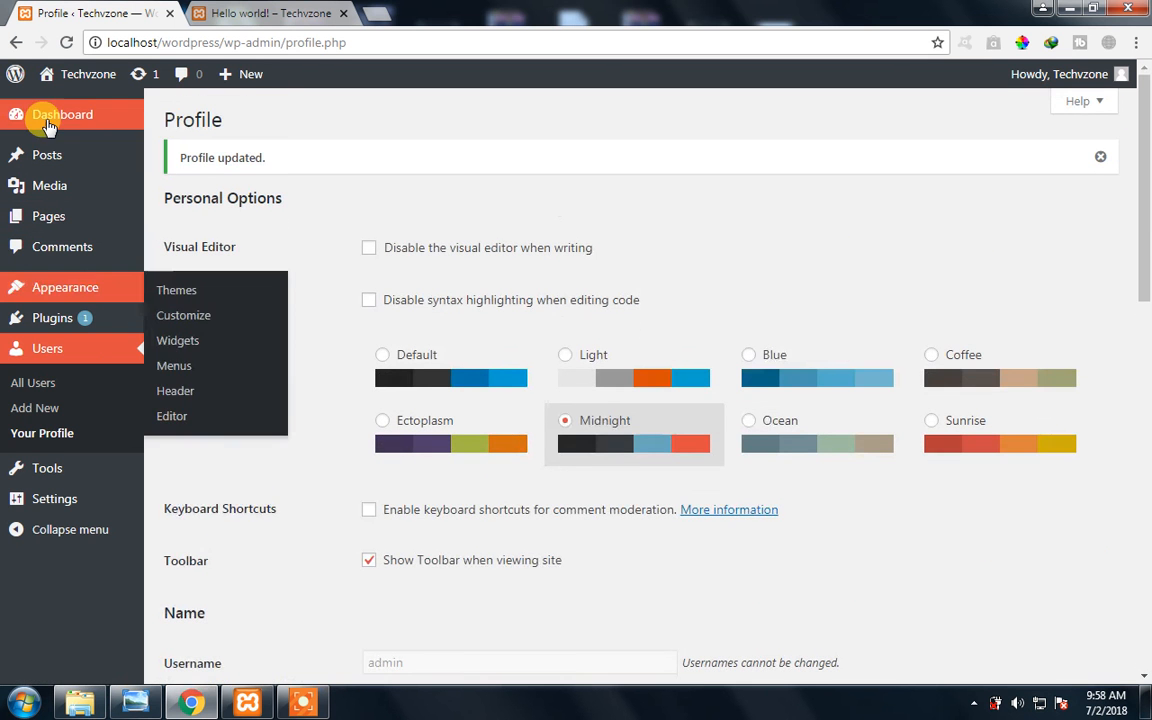
pyautogui.moveTo(48, 125)
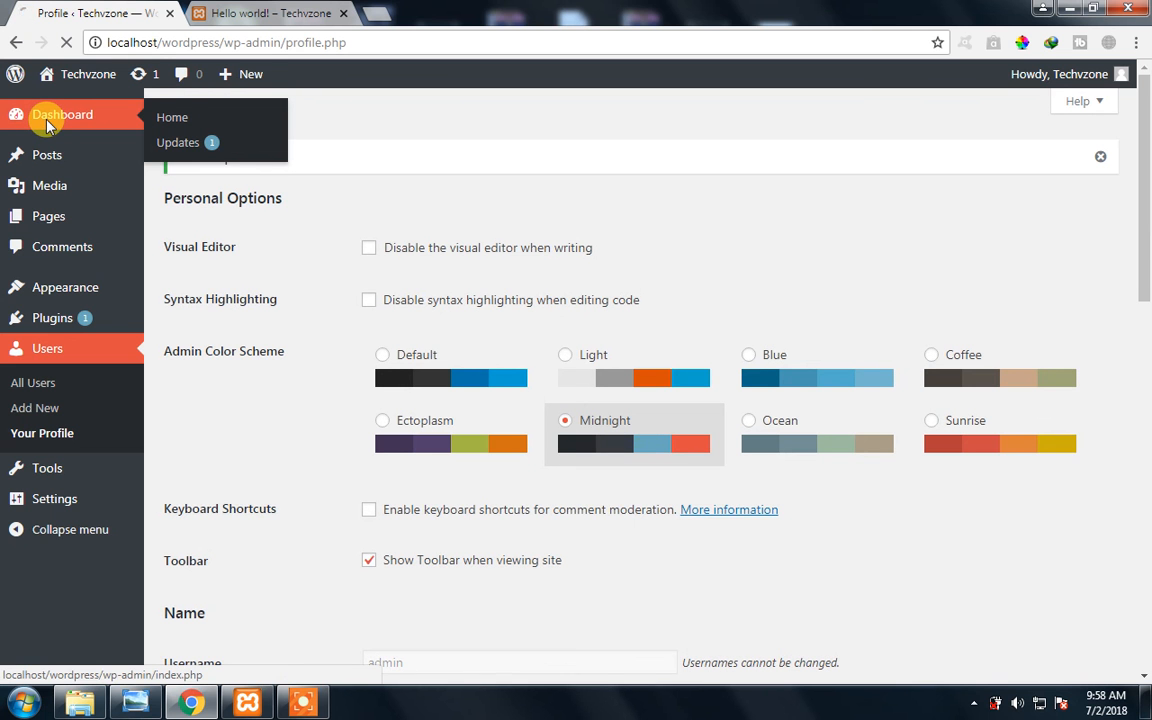
pyautogui.click(48, 125)
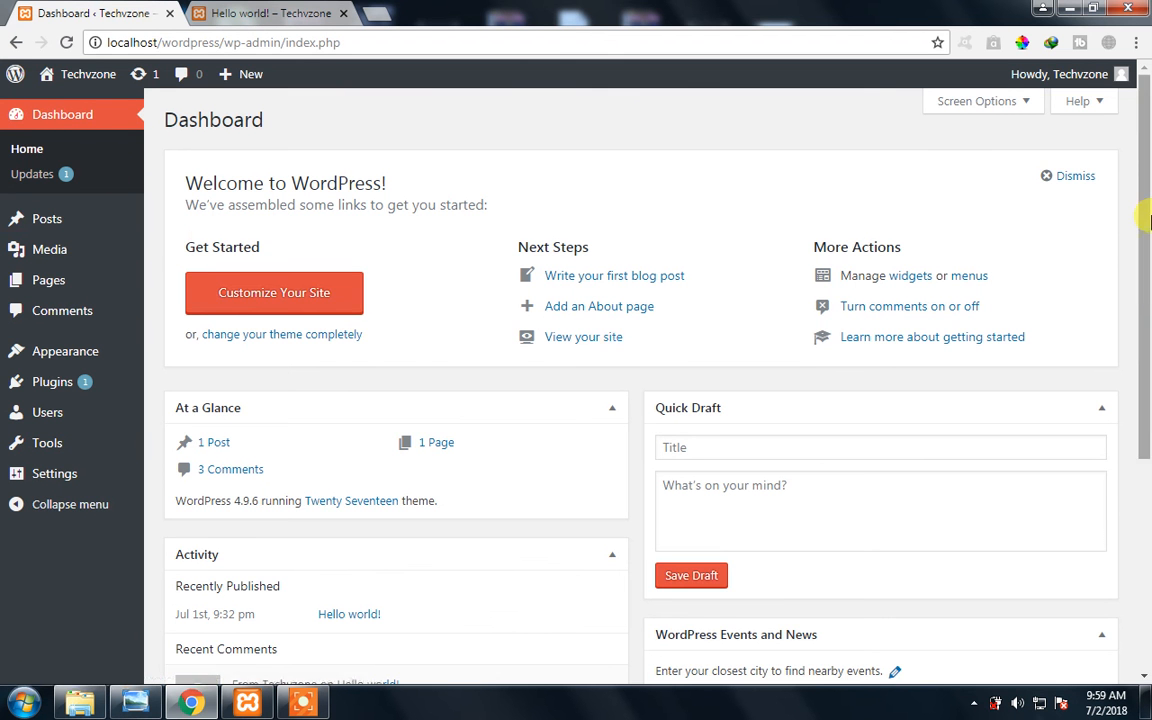
# - Examine the dashboard's admin sections and the welcome panel's Get Started, Next Steps and More Actions links
pyautogui.scroll(-2, 1142, 250)
pyautogui.scroll(2, 1142, 175)
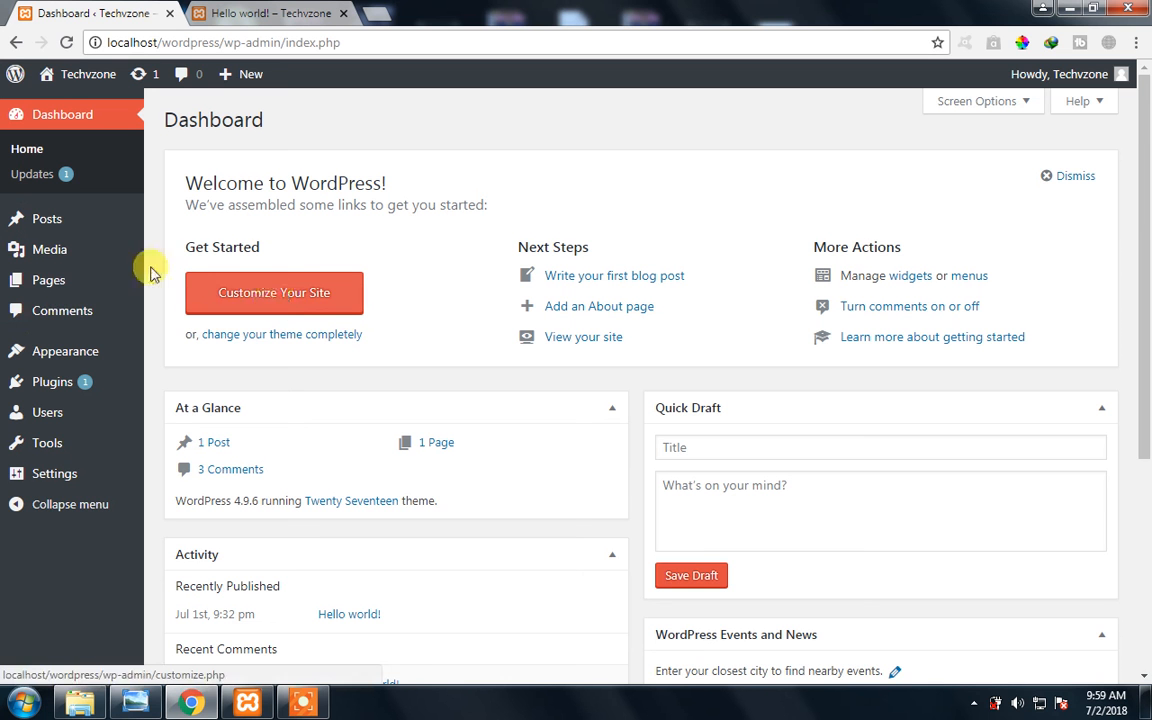
pyautogui.moveTo(81, 365)
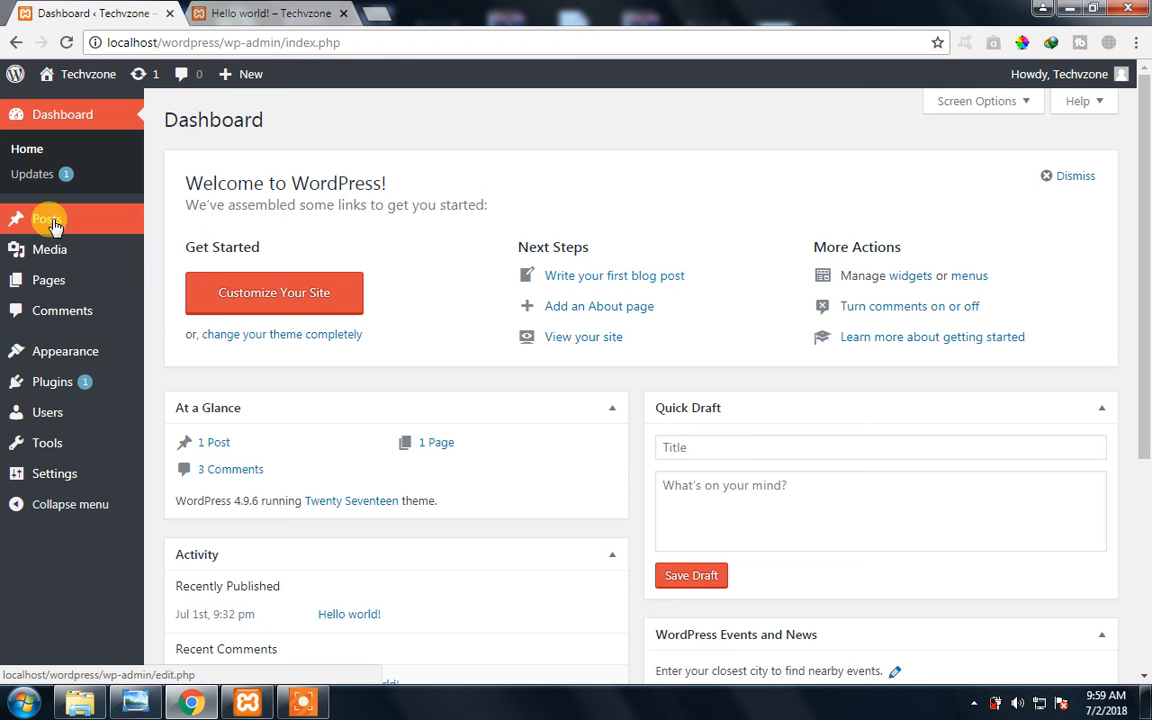
pyautogui.moveTo(70, 220)
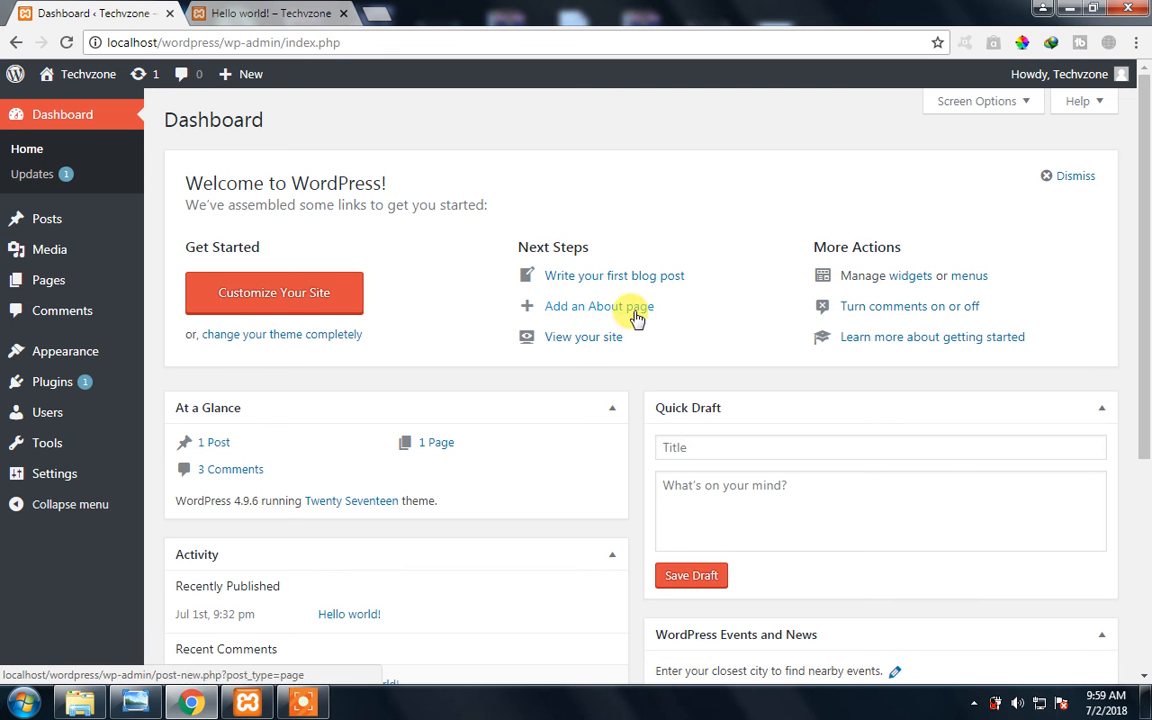
pyautogui.moveTo(61, 288)
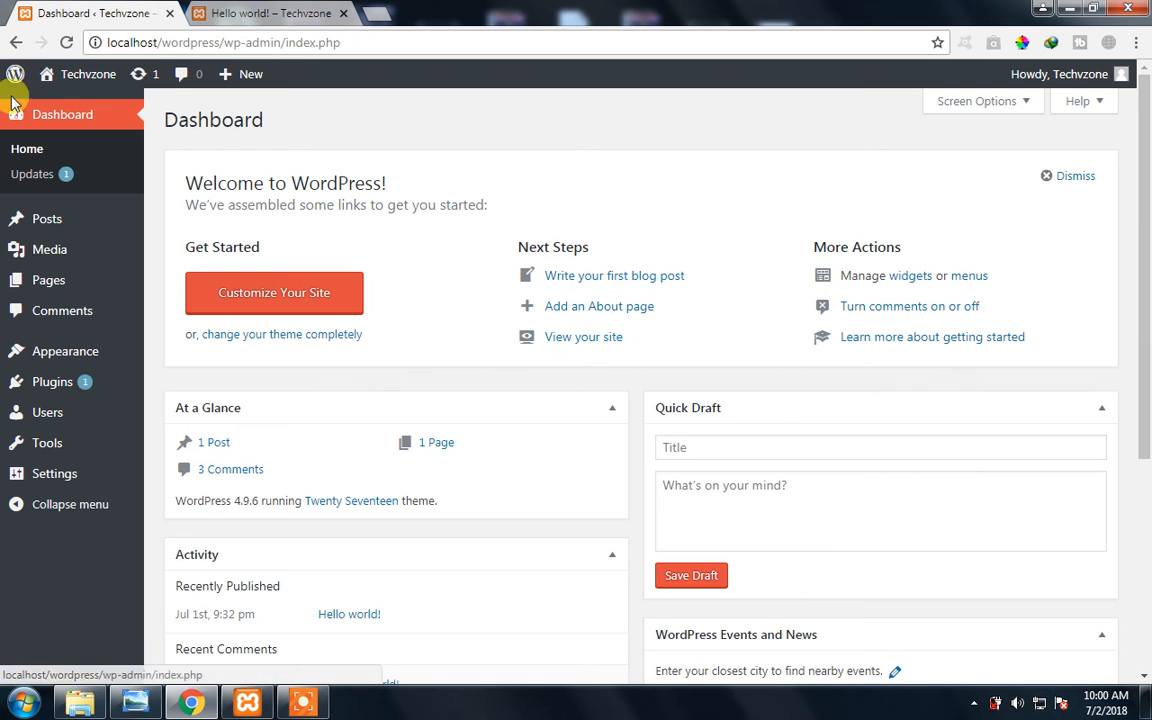
pyautogui.moveTo(47, 82)
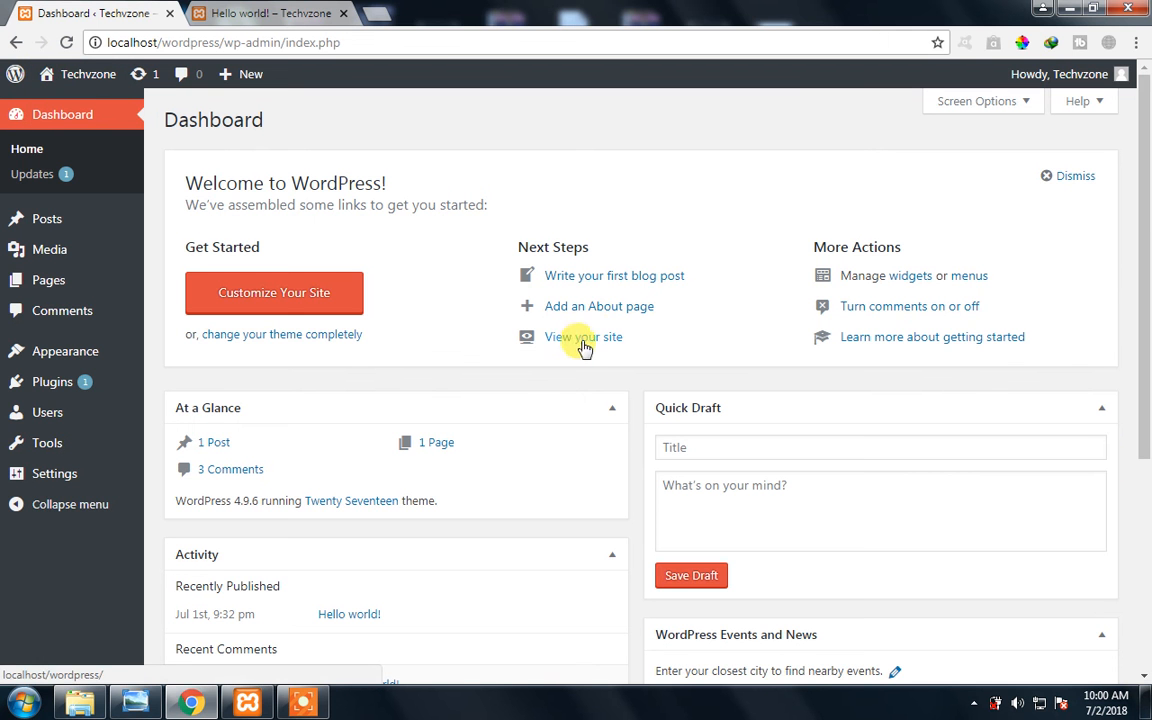
pyautogui.scroll(-1, 1143, 462)
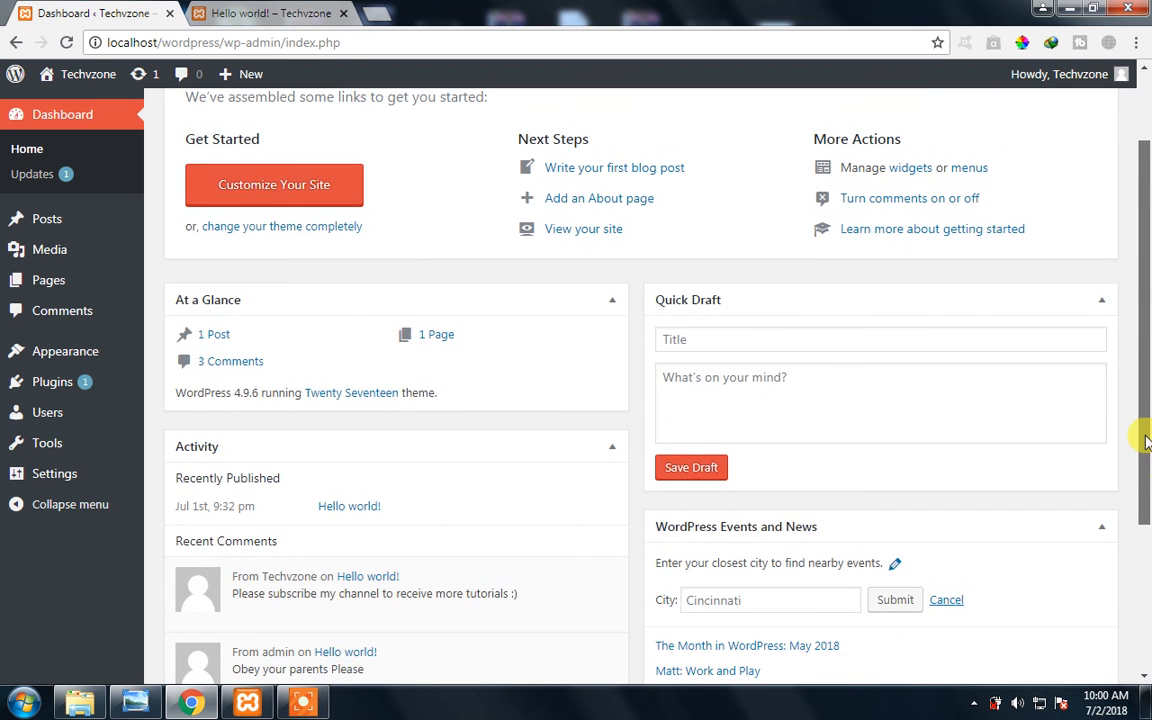
pyautogui.scroll(1, 1139, 432)
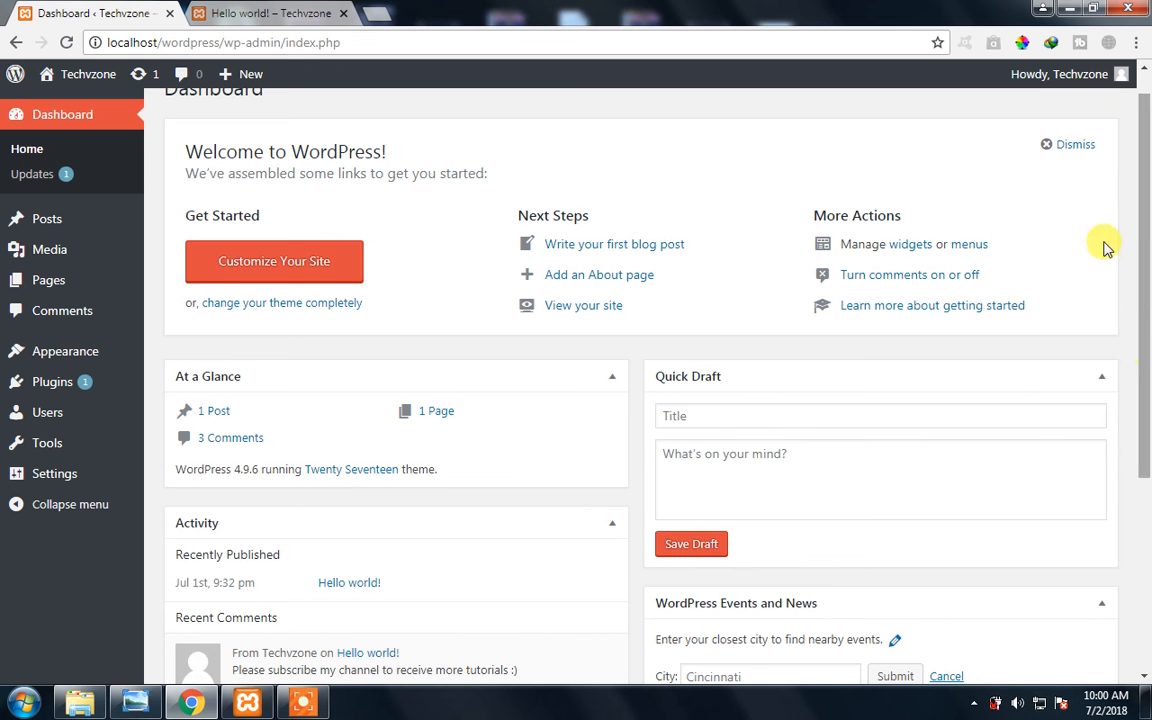
pyautogui.scroll(-1, 1106, 237)
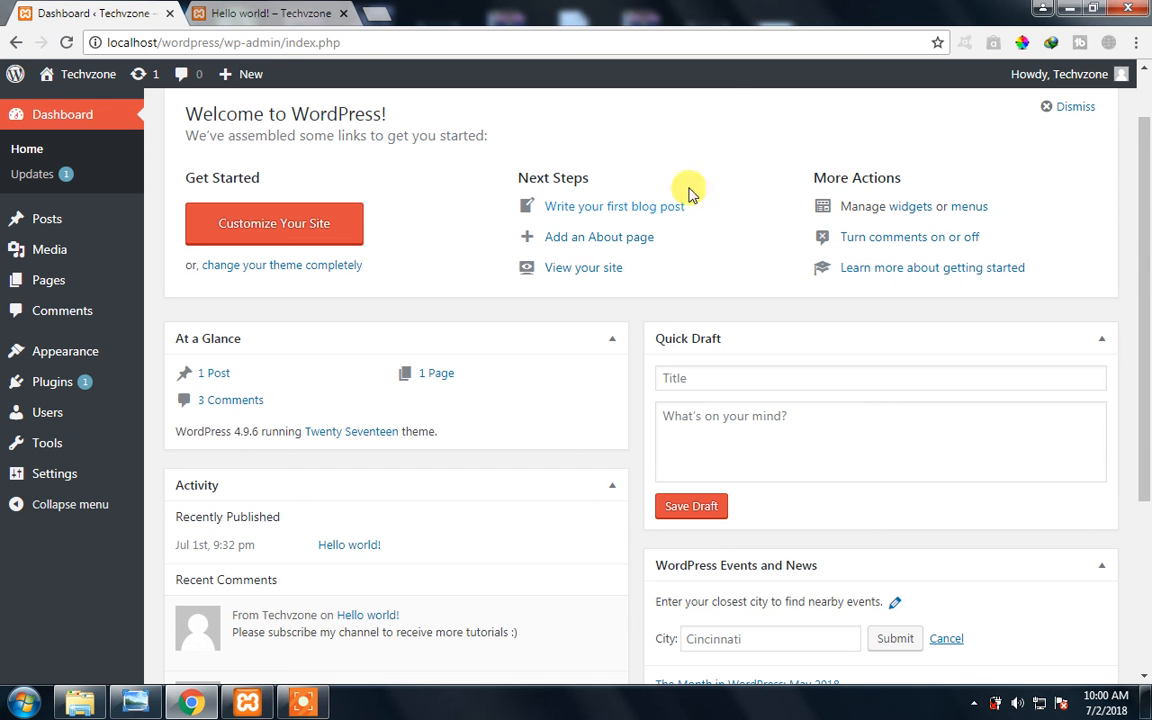
pyautogui.moveTo(826, 179); pyautogui.dragTo(918, 175)
pyautogui.click(900, 162)
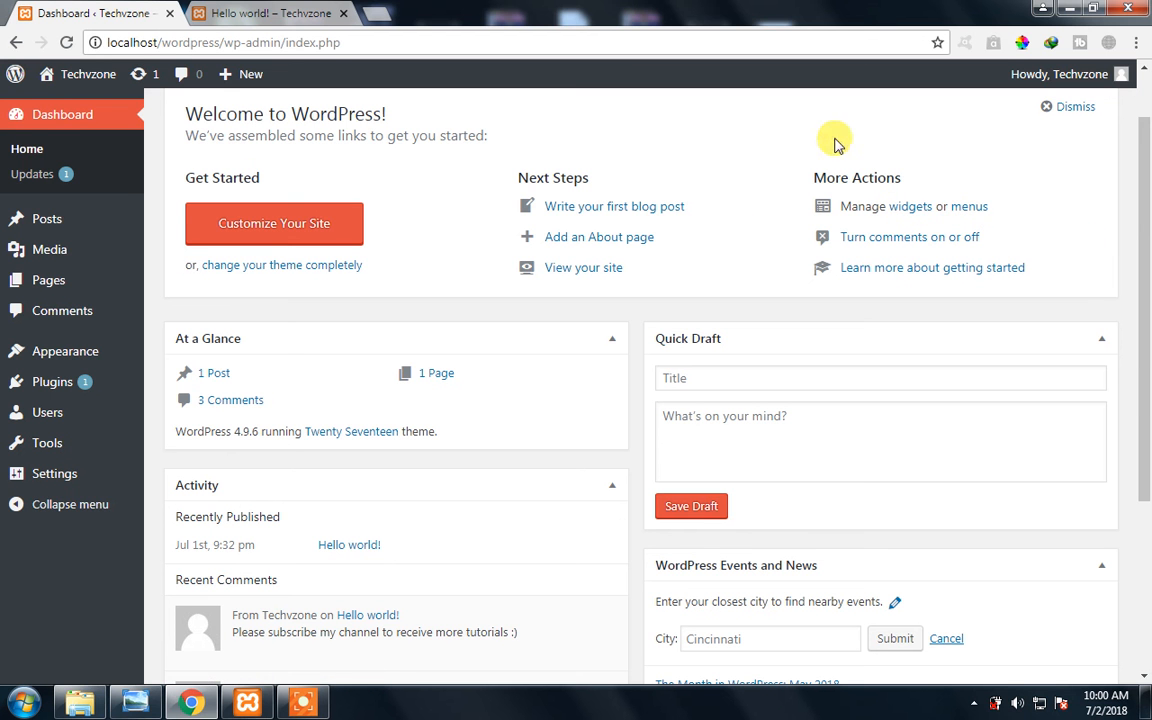
# - Examine the dashboard's WordPress resource links and its Activity and WordPress Events and News widgets
pyautogui.moveTo(84, 359)
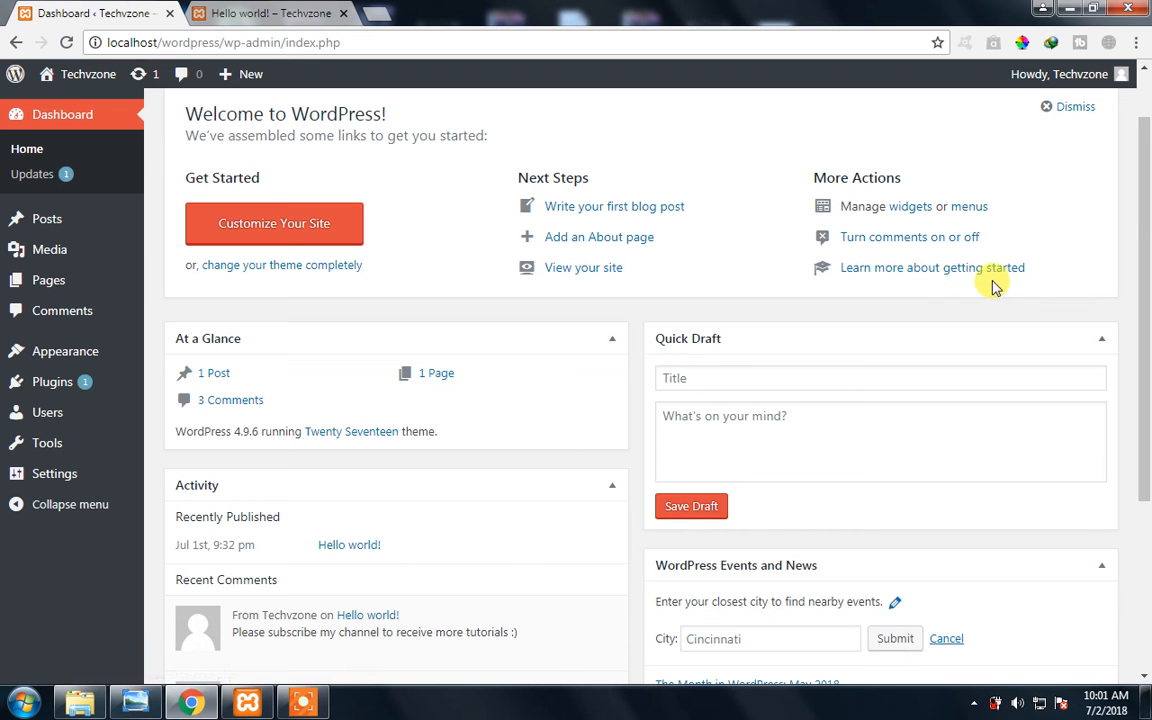
pyautogui.moveTo(12, 76)
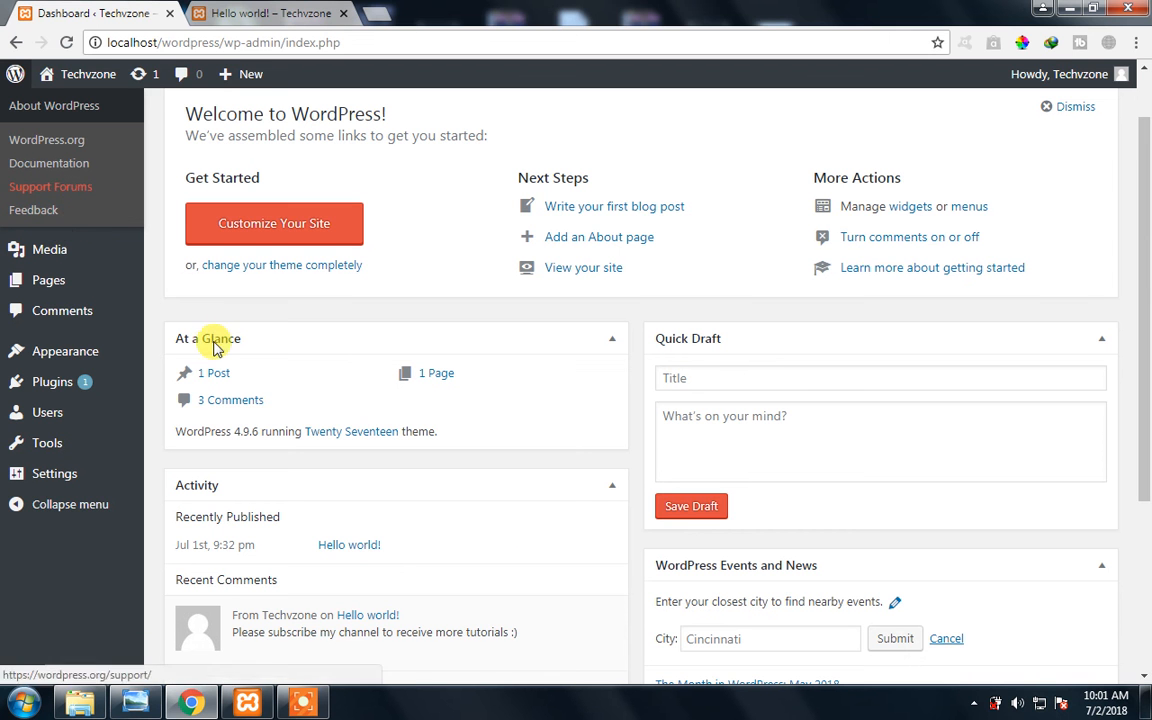
pyautogui.scroll(-2, 158, 532)
pyautogui.scroll(-1, 158, 532)
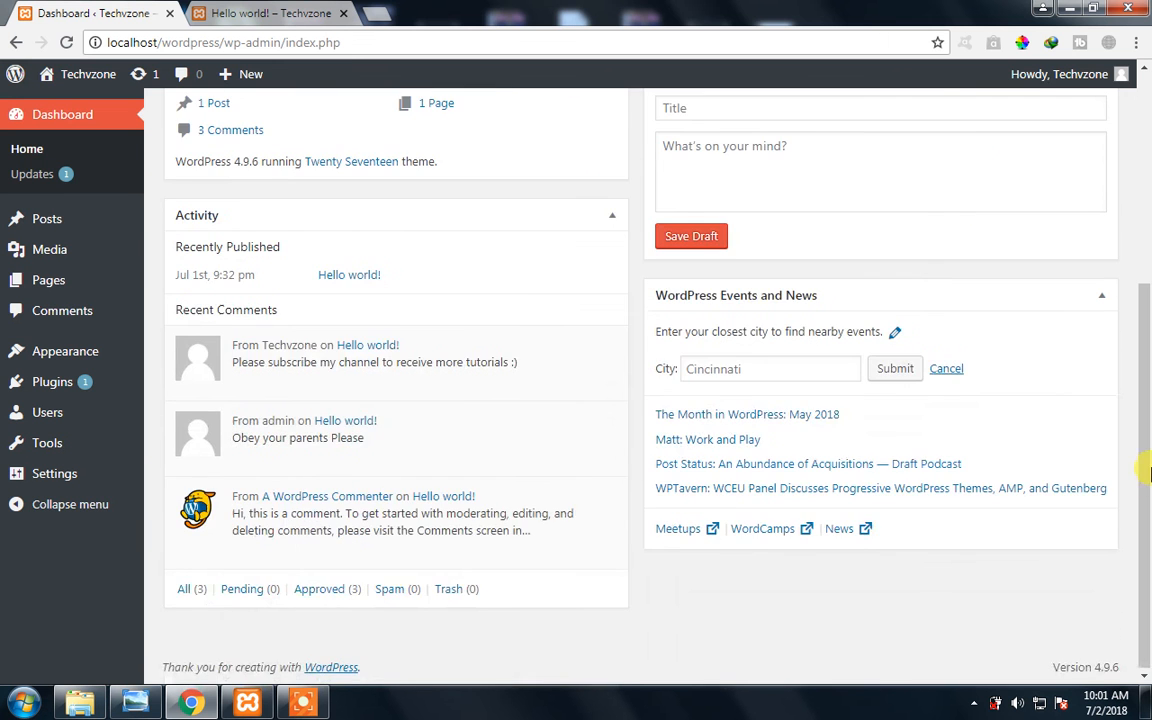
pyautogui.moveTo(1148, 472); pyautogui.dragTo(1150, 267)
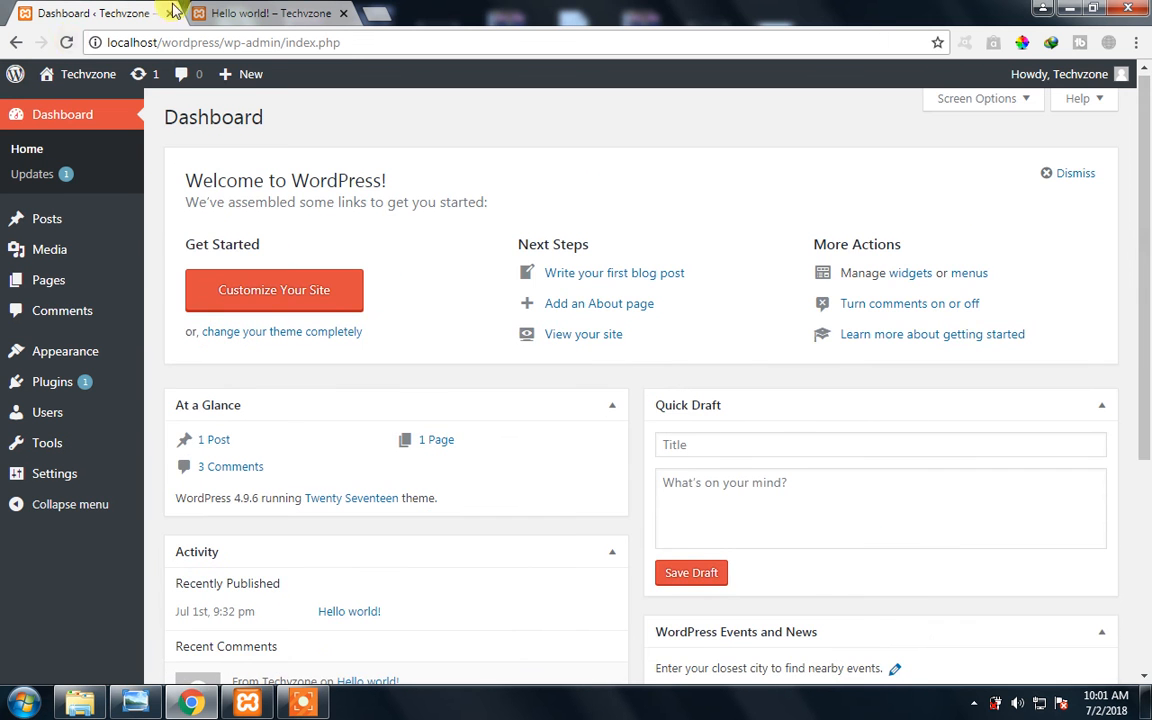
# - Open phpMyAdmin at localhost/phpmyadmin in a new browser tab
pyautogui.click(290, 12)
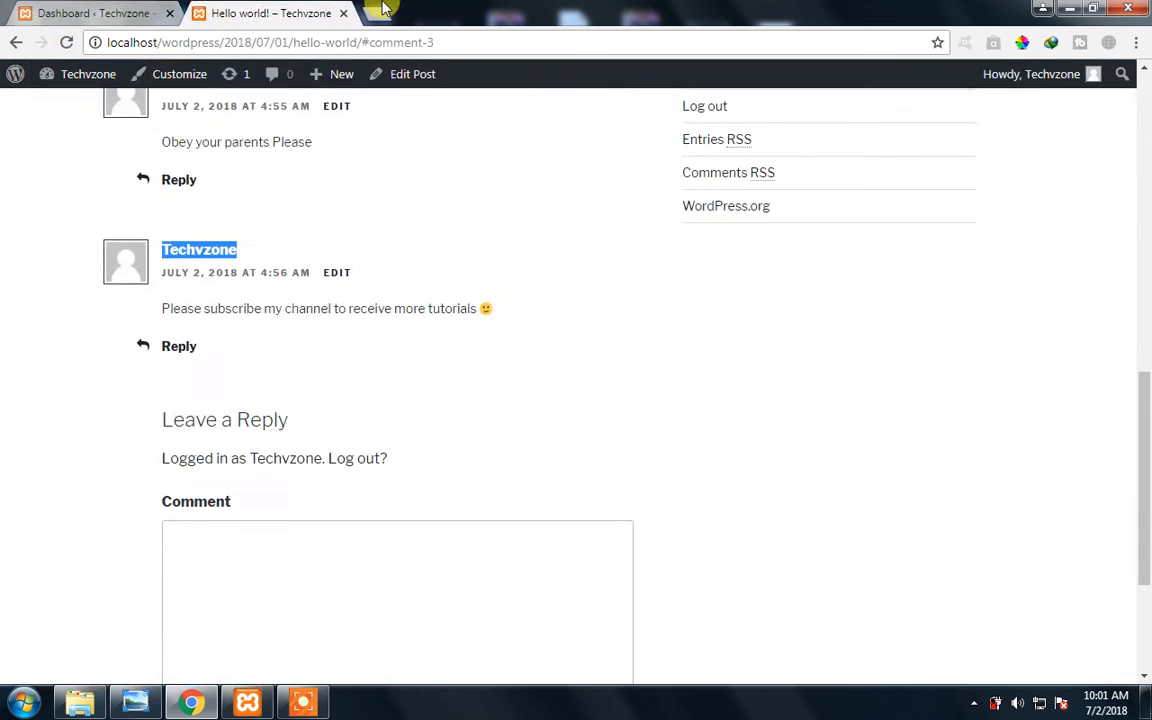
pyautogui.click(378, 10)
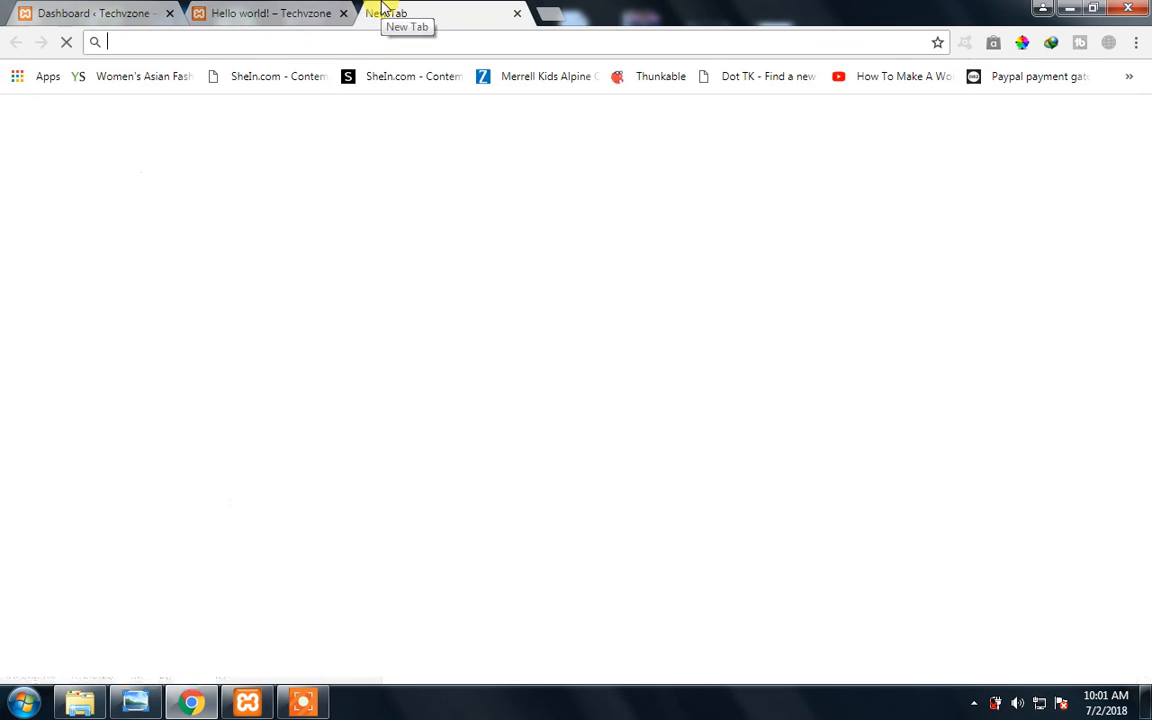
pyautogui.write('localhost/custom')
pyautogui.press('BackSpace')
pyautogui.press('BackSpace')
pyautogui.press('BackSpace')
pyautogui.press('BackSpace')
pyautogui.press('BackSpace')
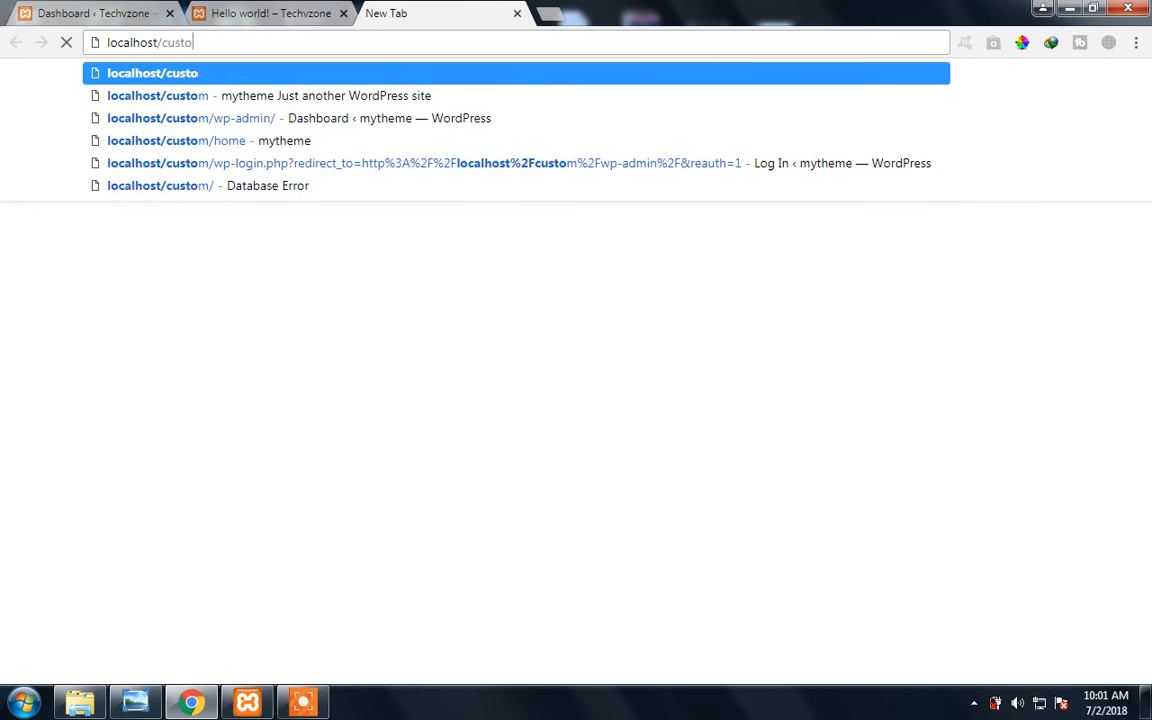
pyautogui.press('BackSpace')
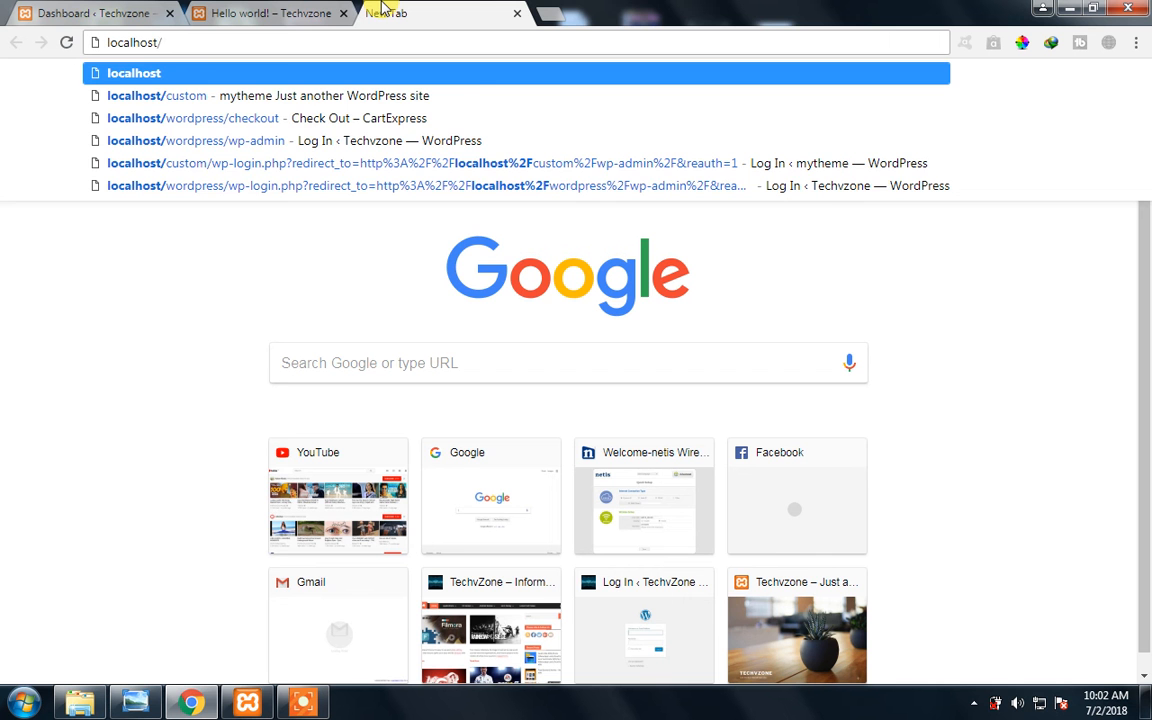
pyautogui.write('php')
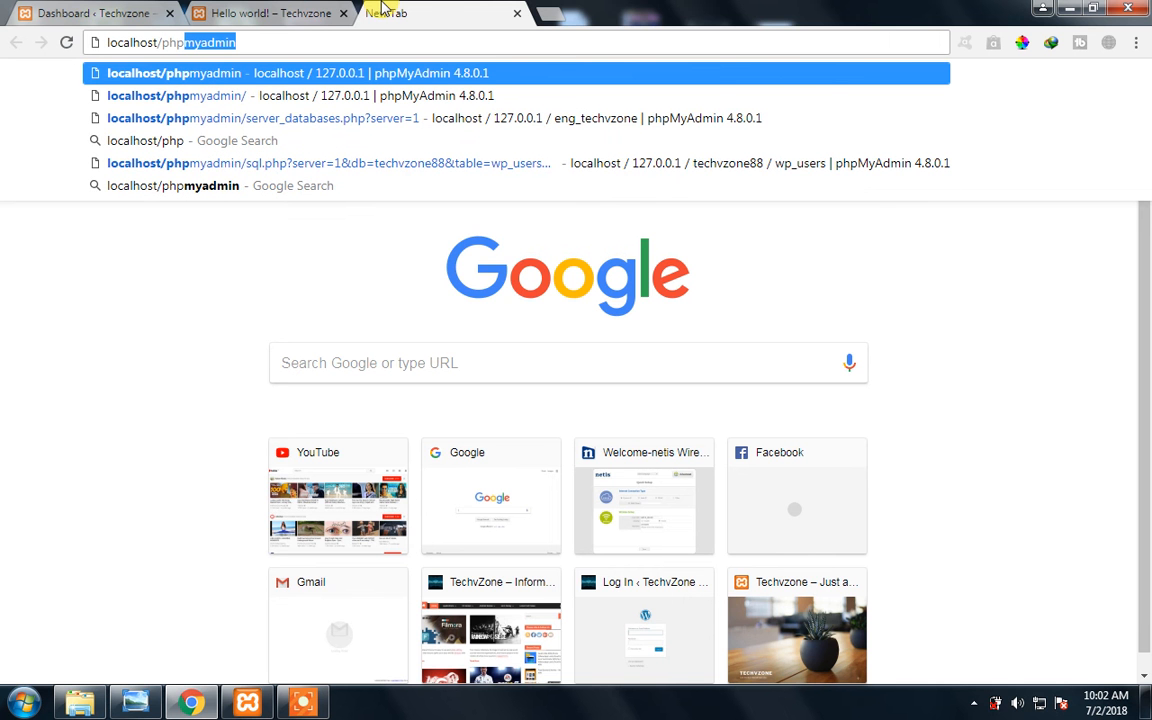
pyautogui.write('myadmin')
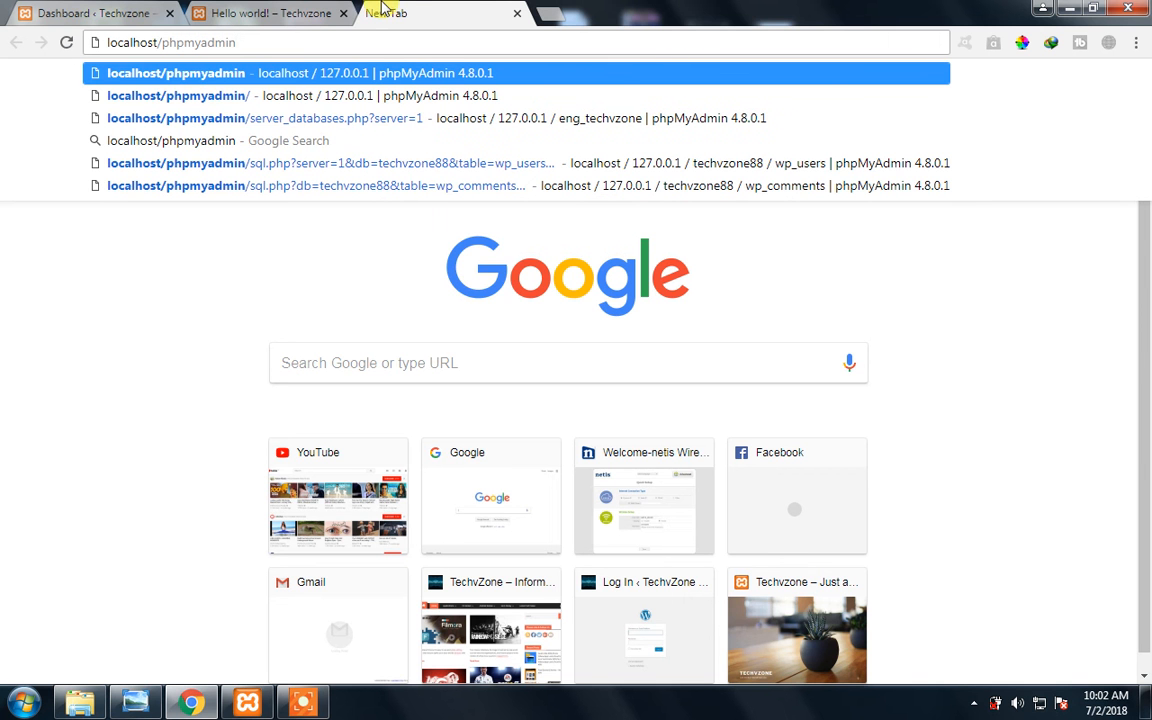
pyautogui.press('Return')
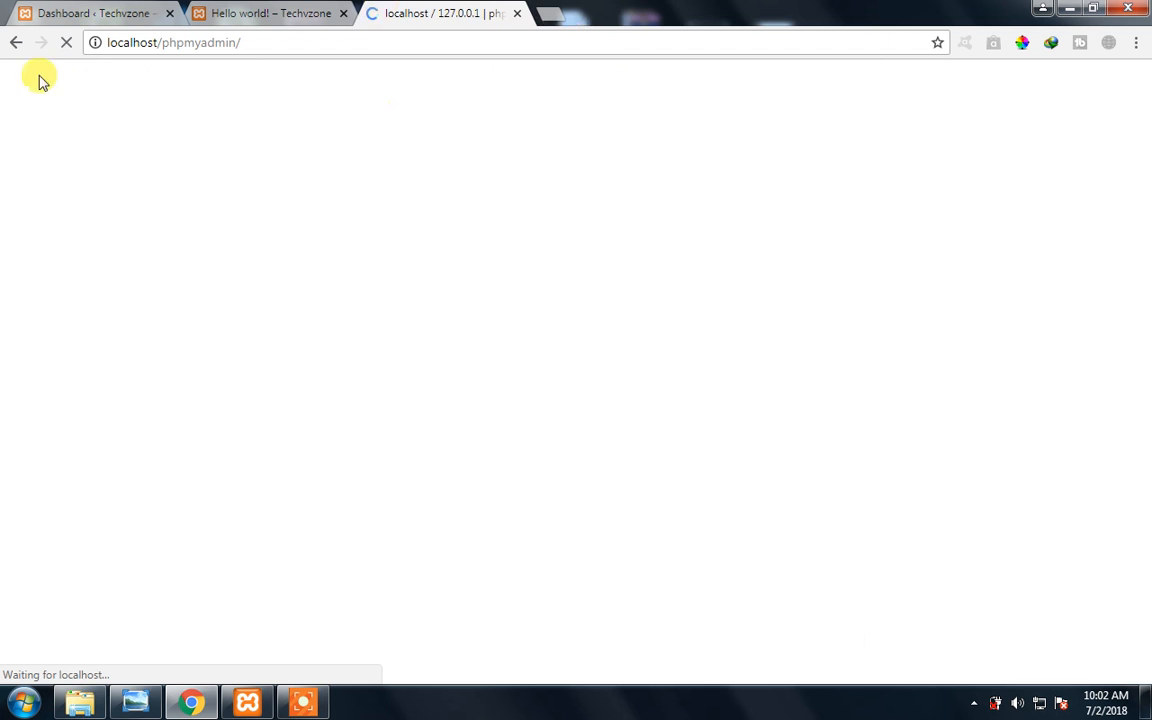
pyautogui.click(318, 14)
pyautogui.click(450, 10)
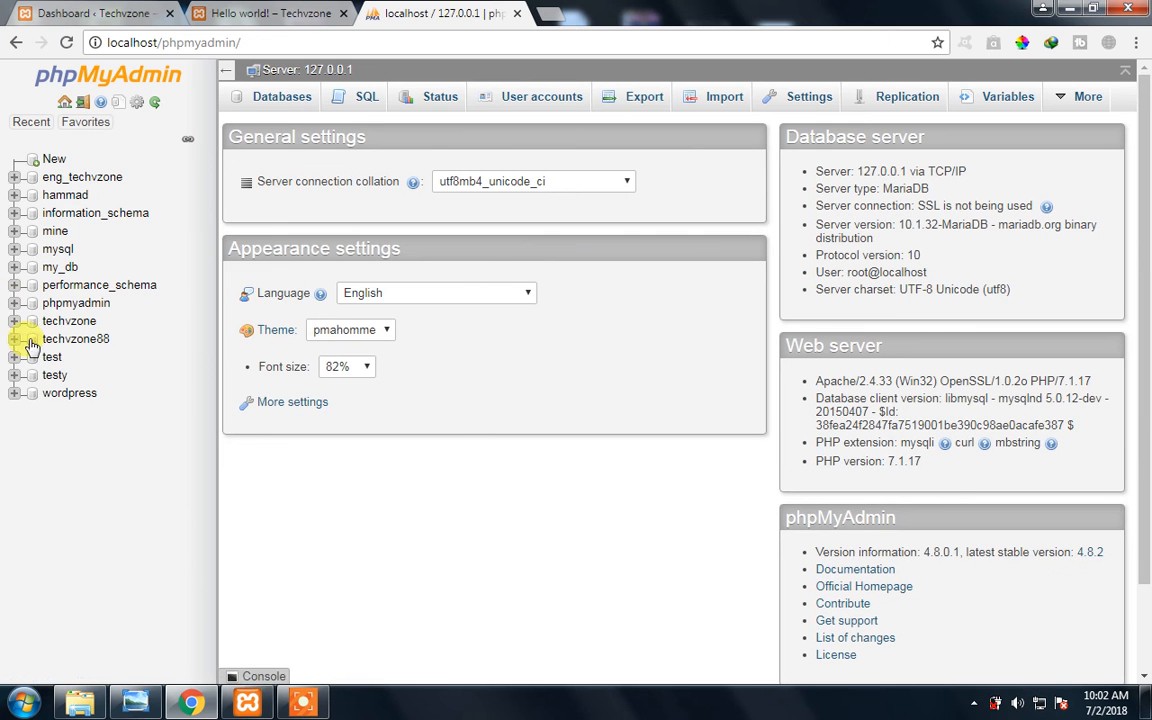
# - Open the wp_users table of the eng_techvzone database and examine all columns of the user record through display_name
pyautogui.click(71, 180)
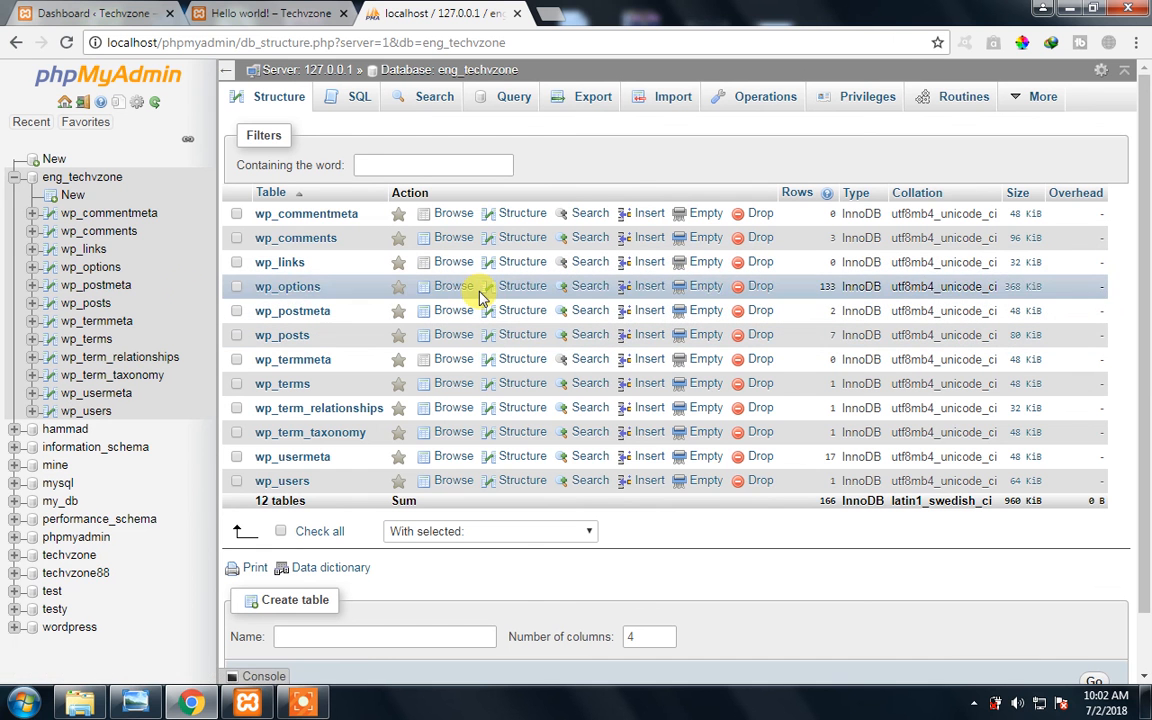
pyautogui.click(281, 482)
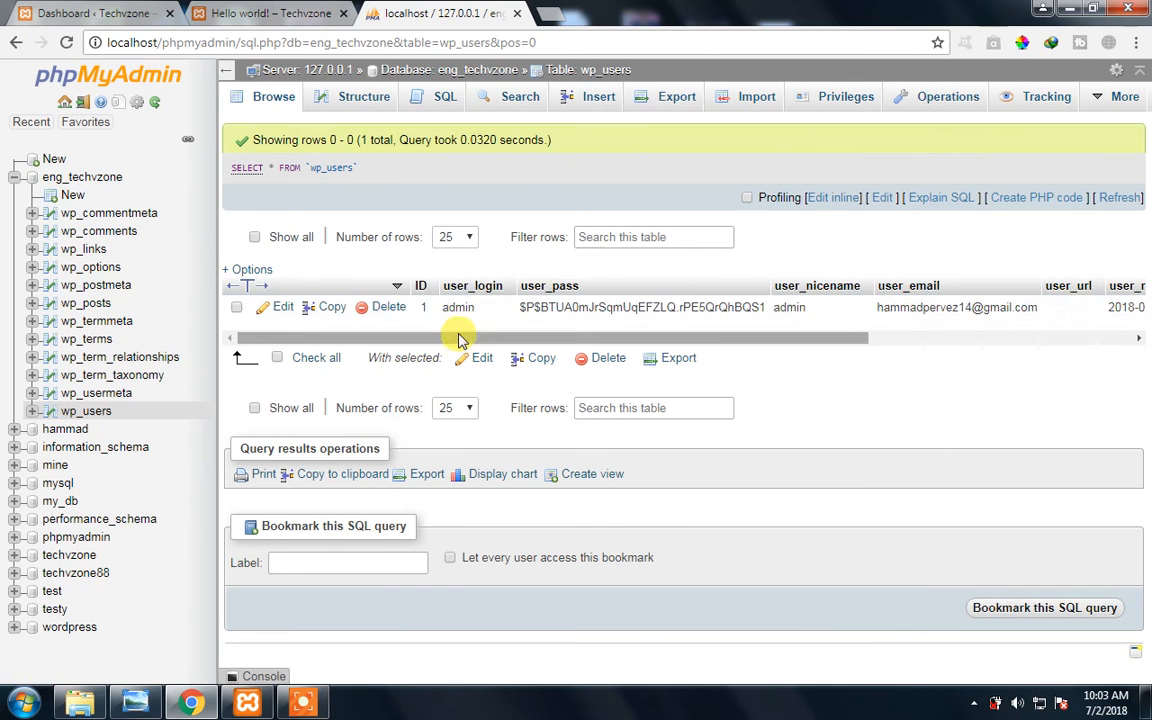
pyautogui.moveTo(463, 339); pyautogui.dragTo(502, 340)
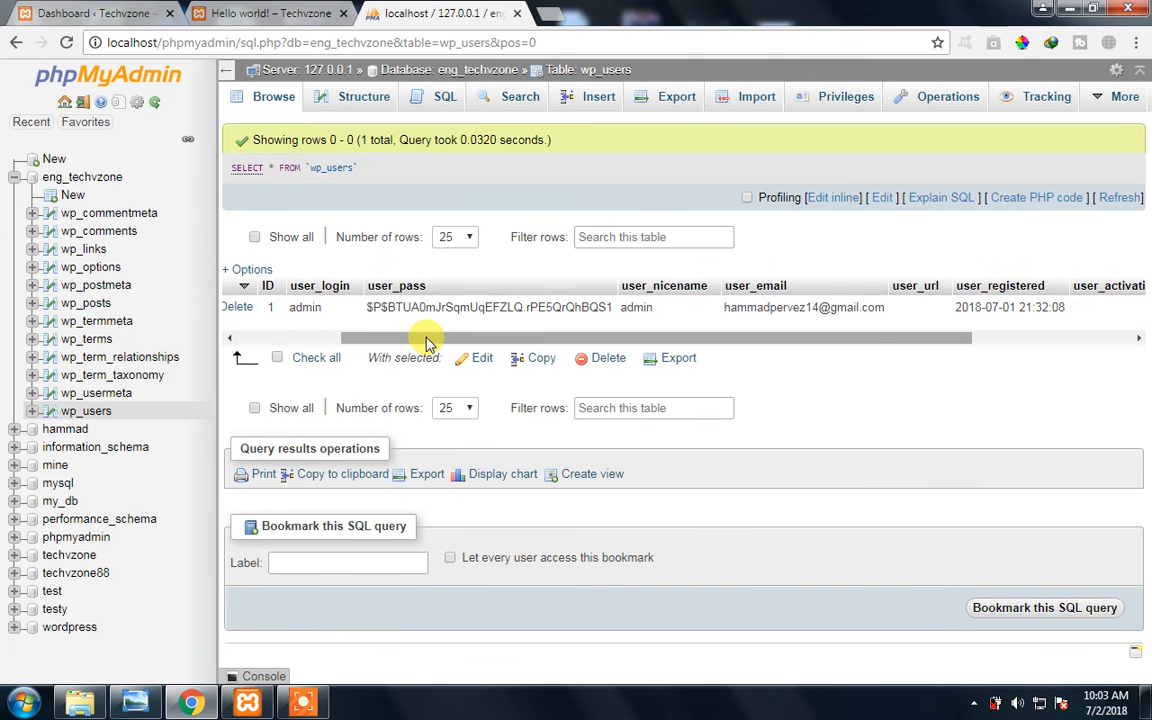
pyautogui.moveTo(427, 340); pyautogui.dragTo(539, 339)
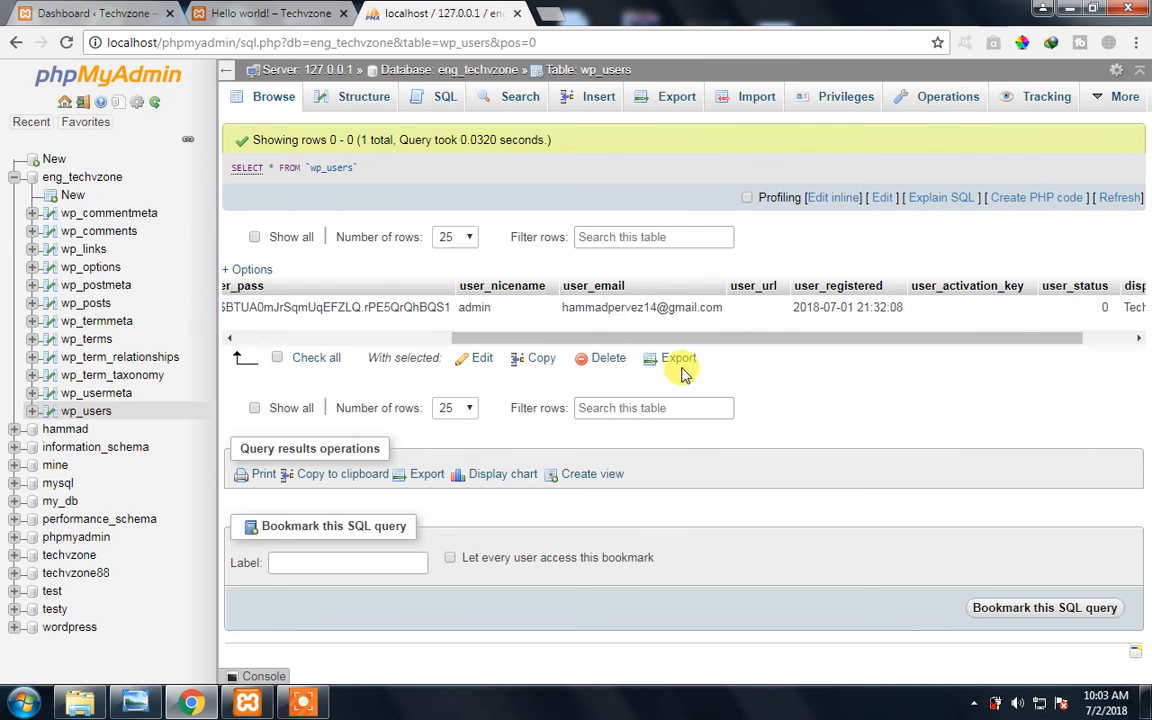
pyautogui.moveTo(617, 339); pyautogui.dragTo(637, 339)
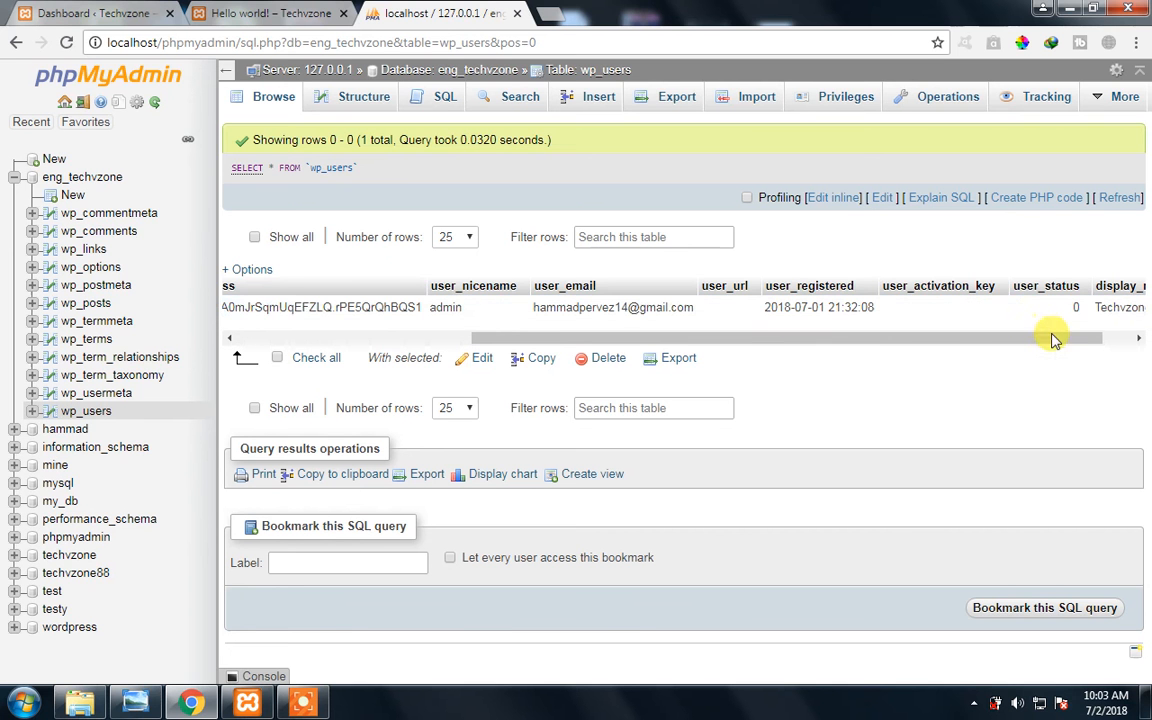
pyautogui.moveTo(1052, 336); pyautogui.dragTo(1116, 334)
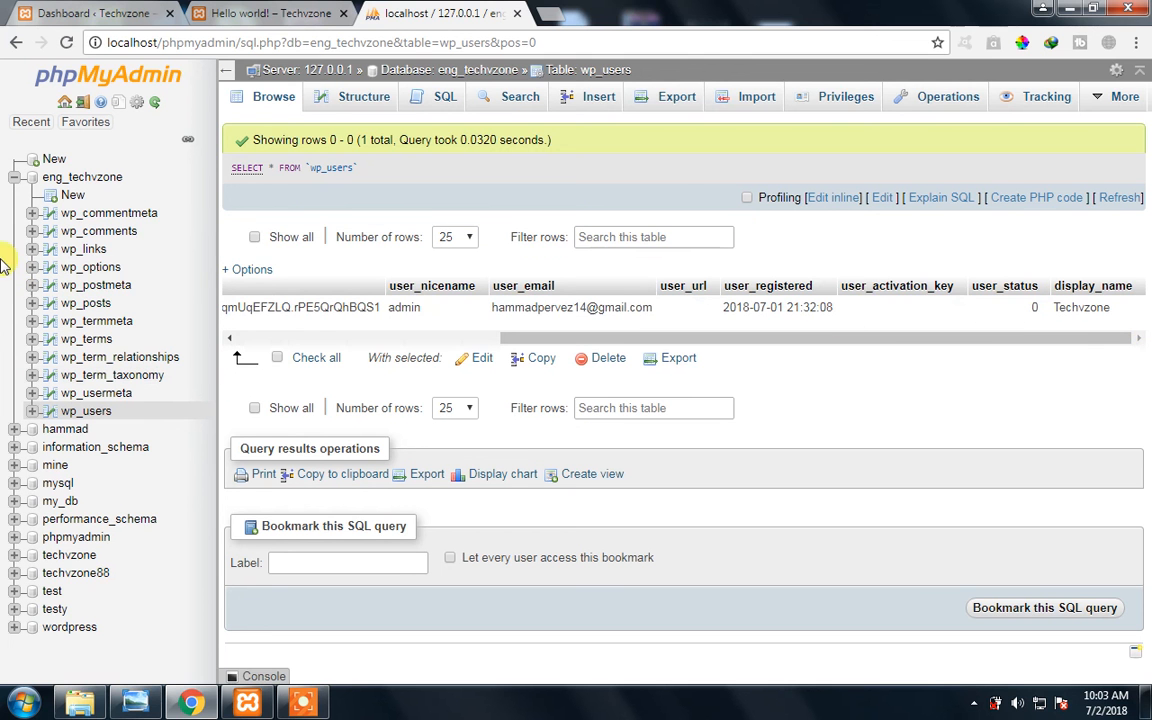
# - Open the wp_comments table and examine the comment records' author, date, content, approval and agent columns
pyautogui.click(108, 230)
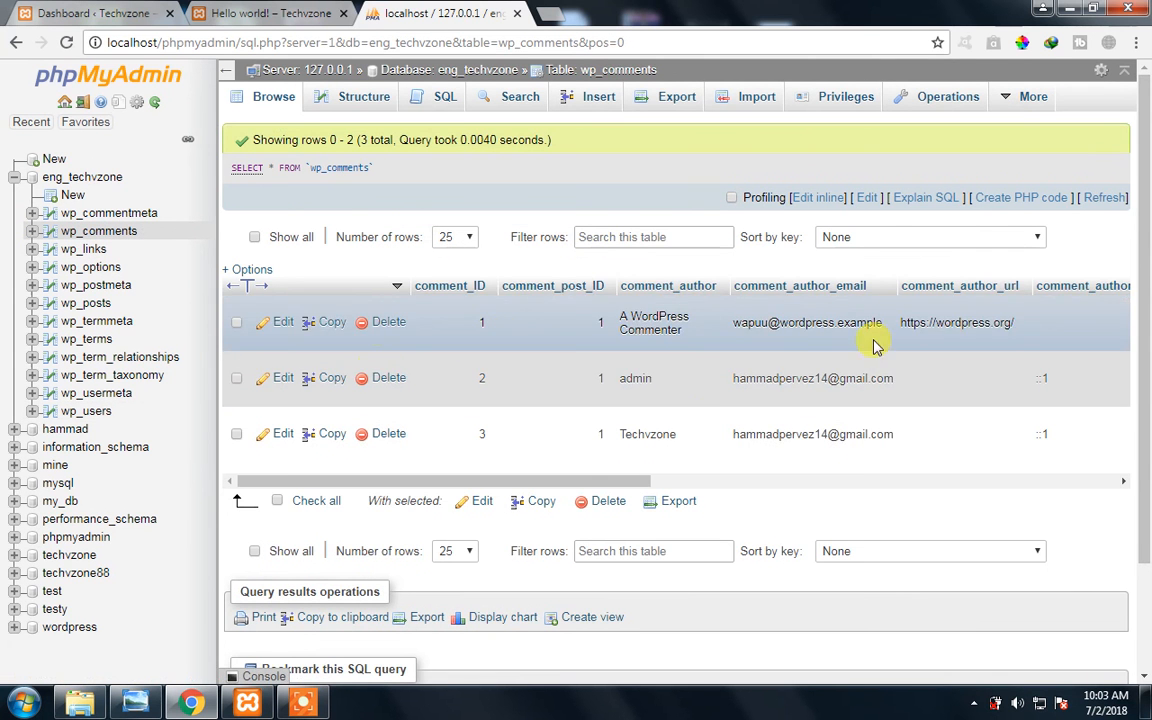
pyautogui.scroll(-1, 657, 443)
pyautogui.scroll(-1, 657, 443)
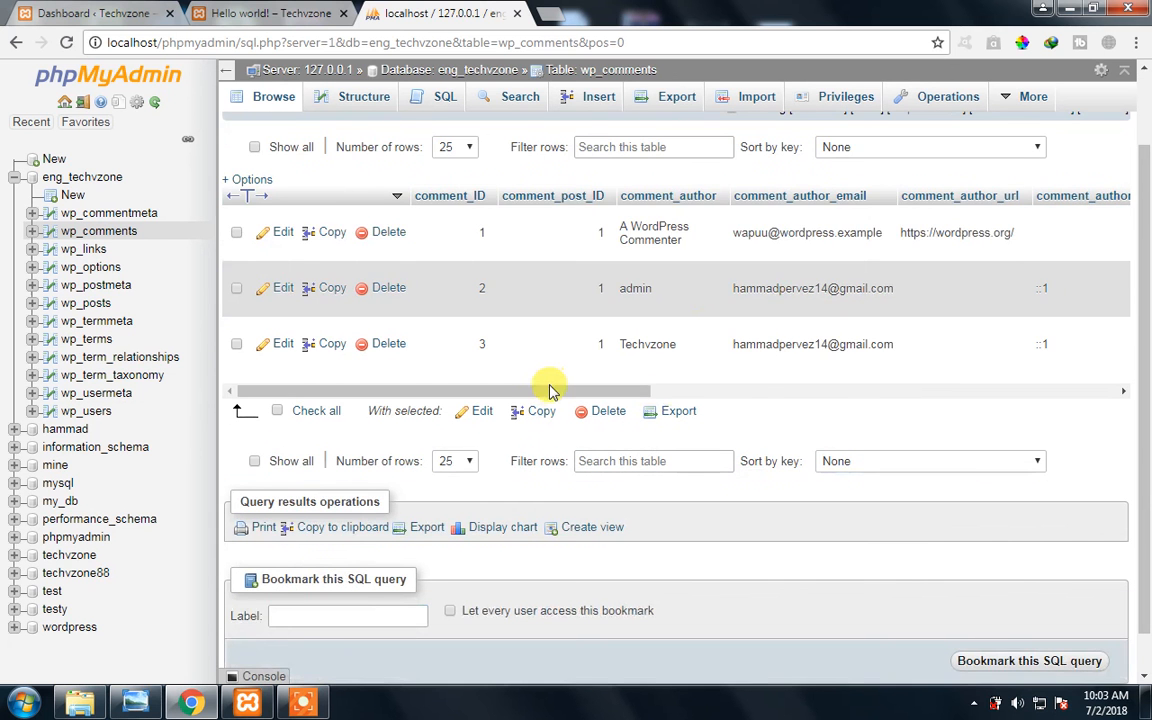
pyautogui.moveTo(527, 393); pyautogui.dragTo(841, 381)
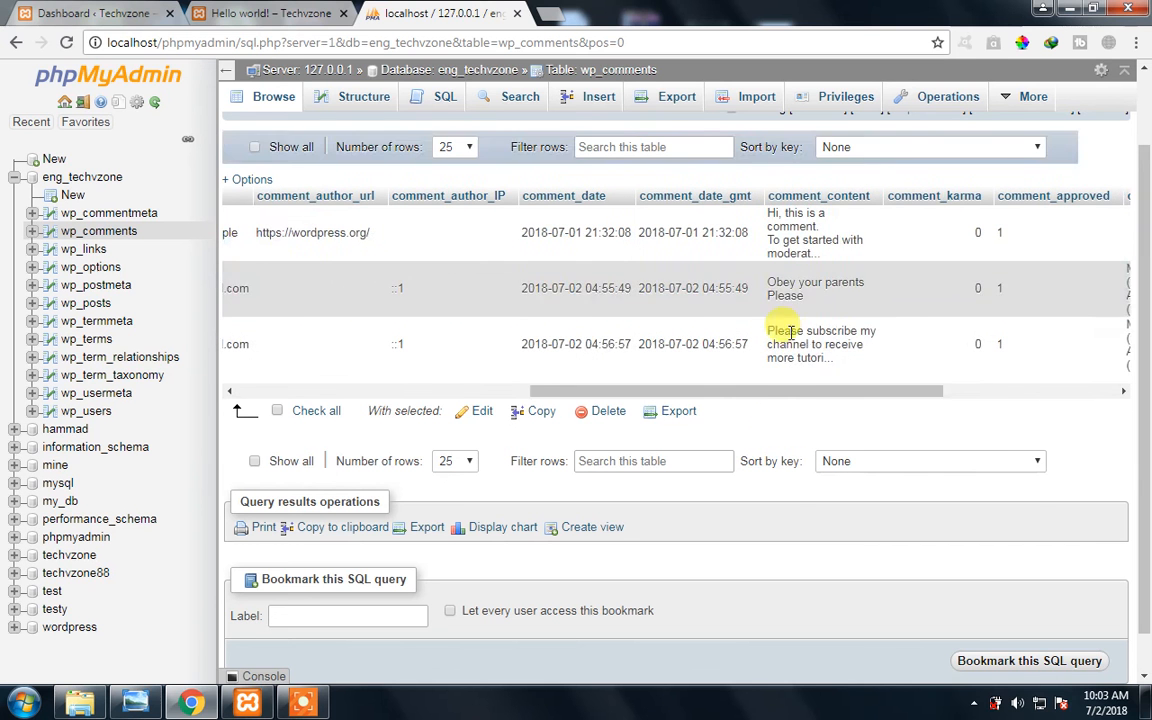
pyautogui.moveTo(766, 393); pyautogui.dragTo(880, 391)
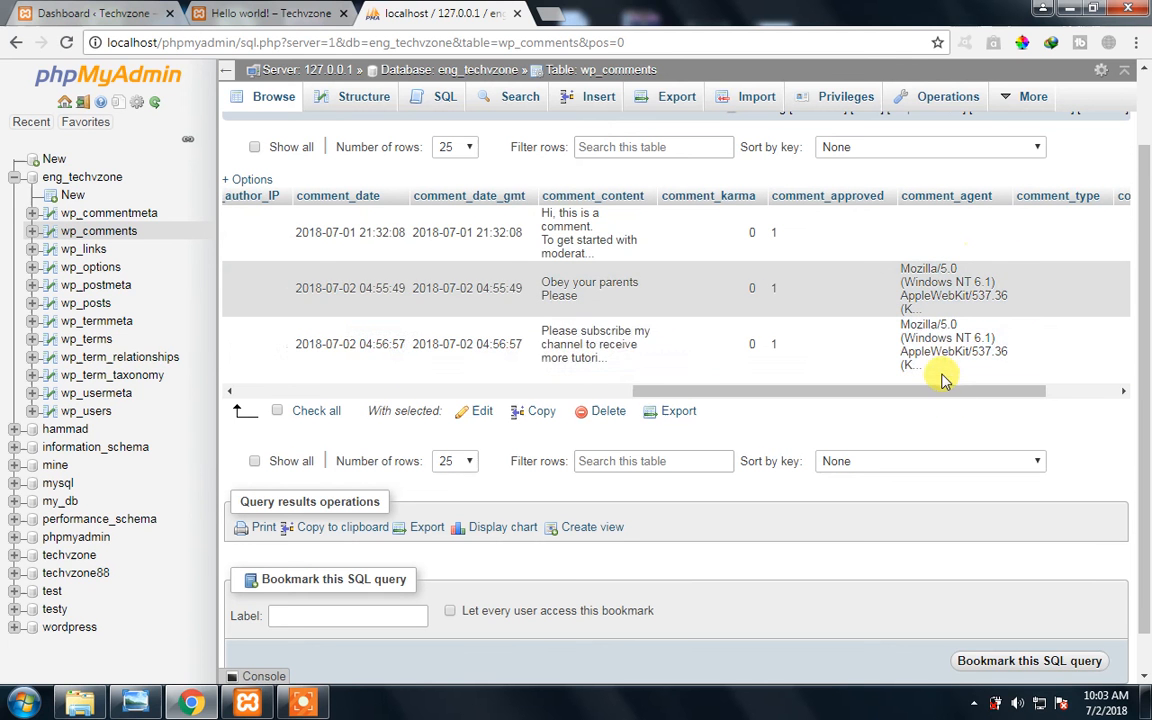
pyautogui.moveTo(895, 394); pyautogui.dragTo(702, 392)
pyautogui.moveTo(575, 377); pyautogui.dragTo(383, 340)
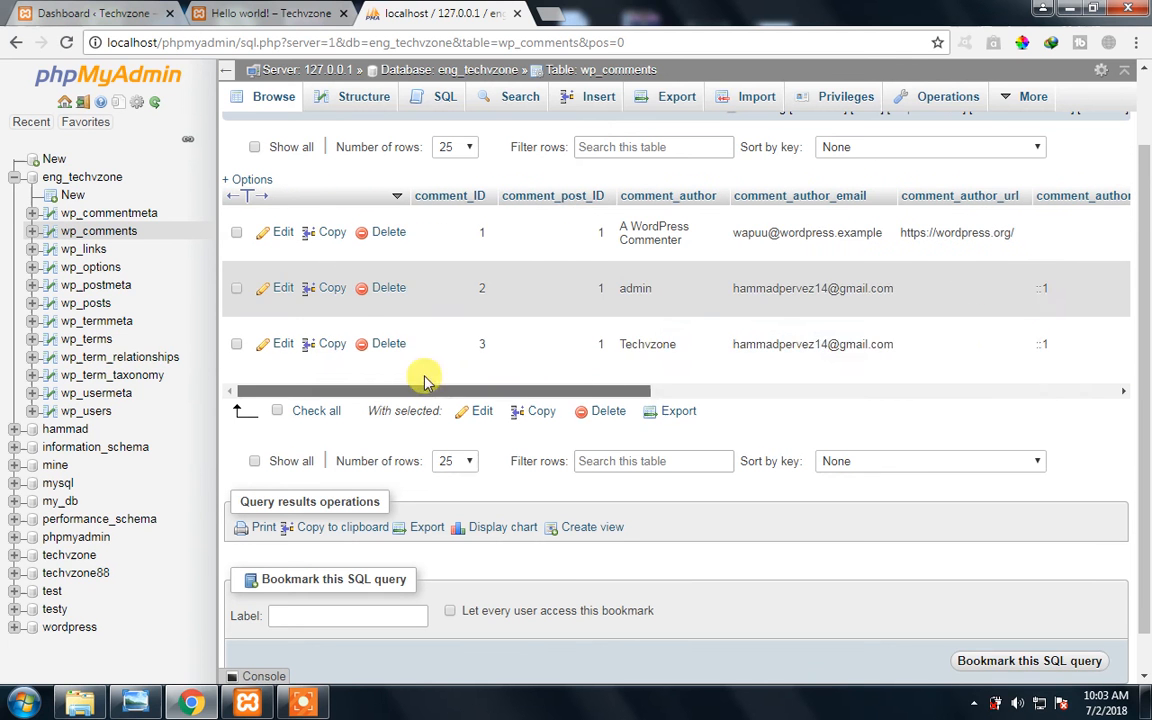